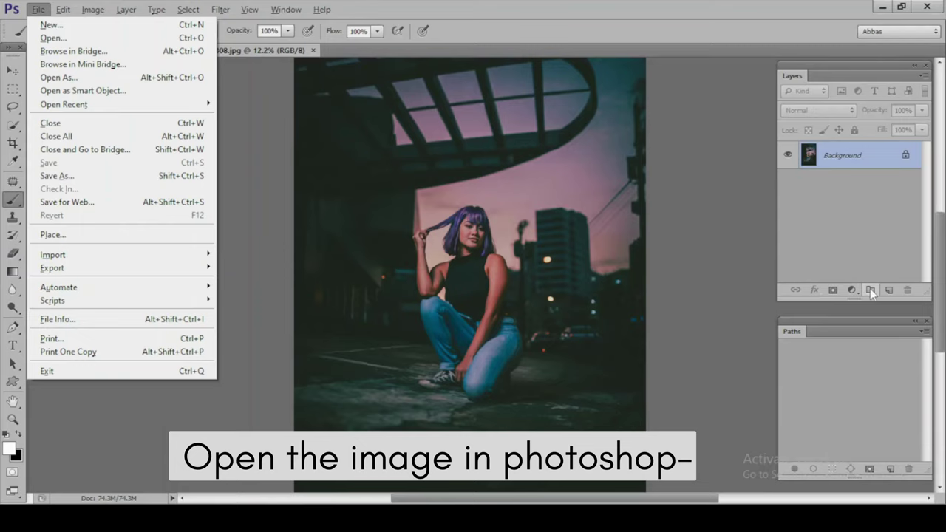
Step: Open the dusk street portrait of the crouching woman as a single Background layer
click(851, 290)
Step: Add a Color Lookup adjustment using NightFromDay.CUBE to turn the photo into a blue night scene
click(851, 290)
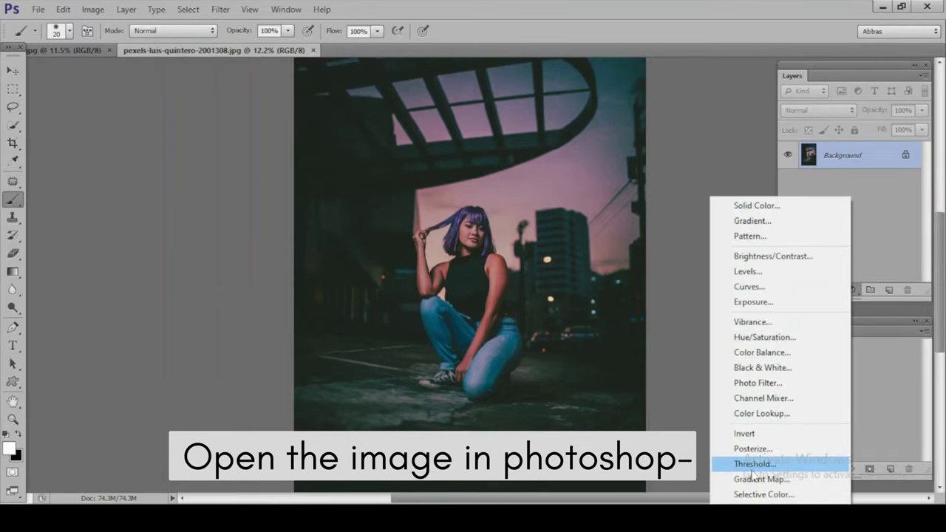
click(761, 413)
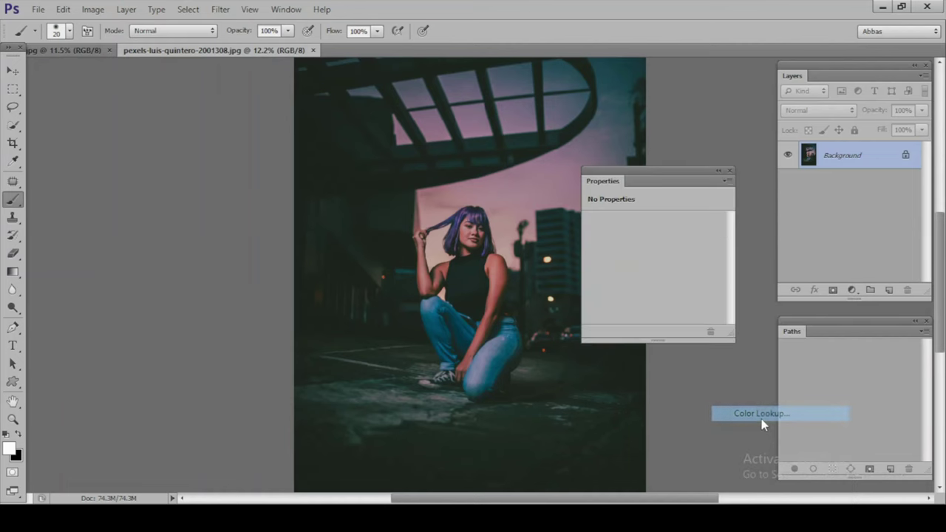
click(680, 223)
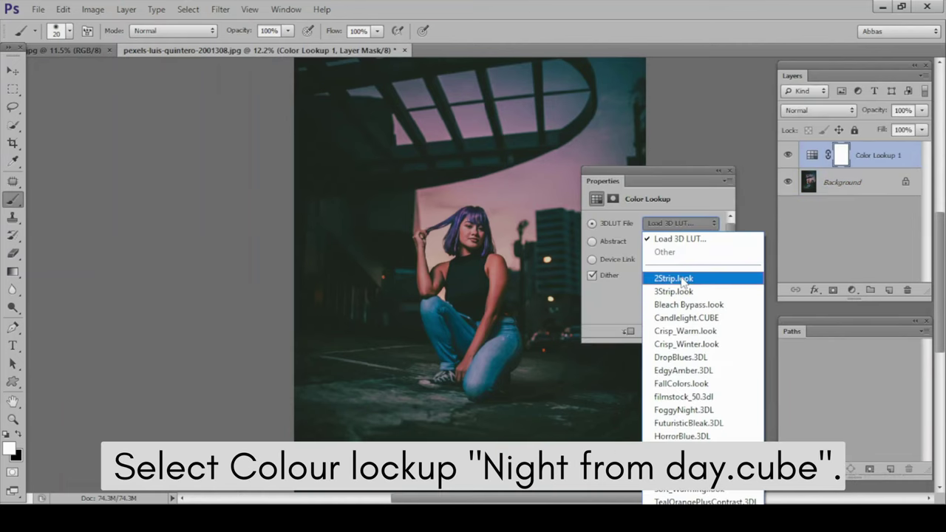
click(699, 476)
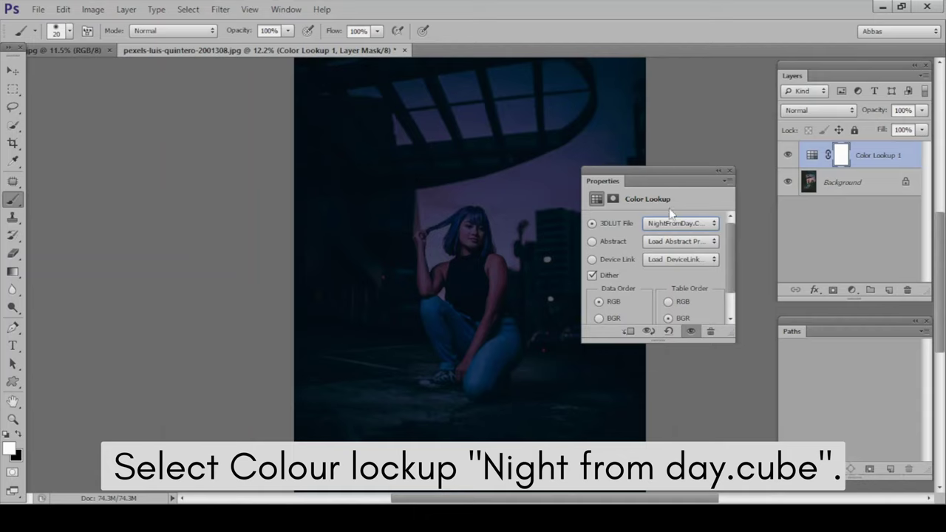
click(729, 170)
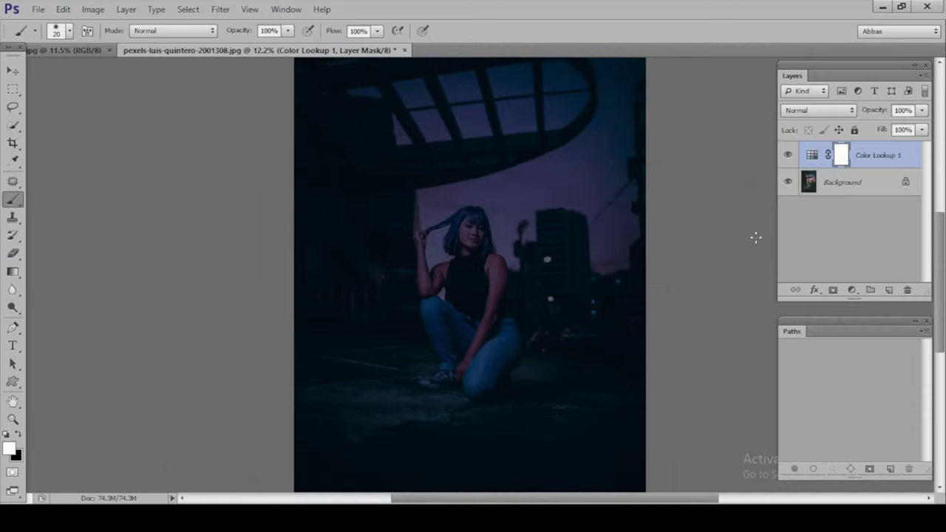
click(851, 290)
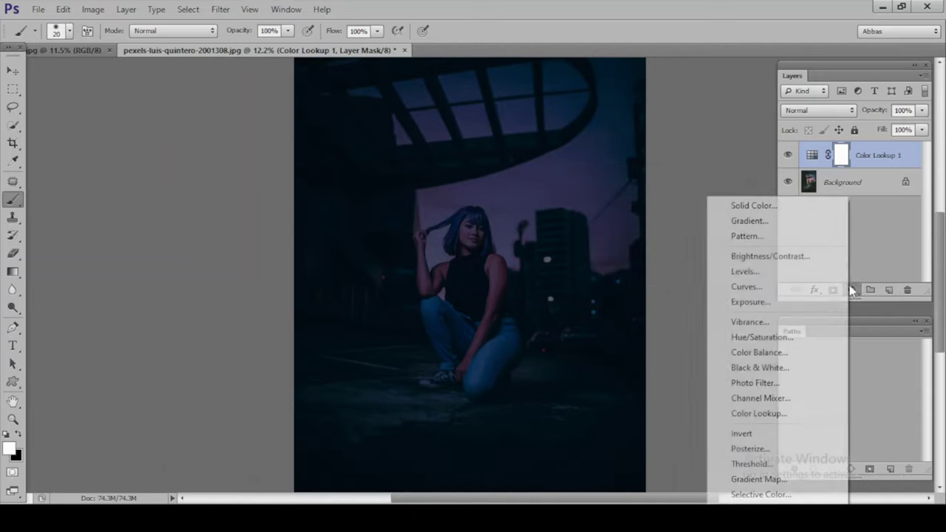
Step: Add a Brightness/Contrast adjustment layer set to Brightness 67 and Contrast 100
click(770, 256)
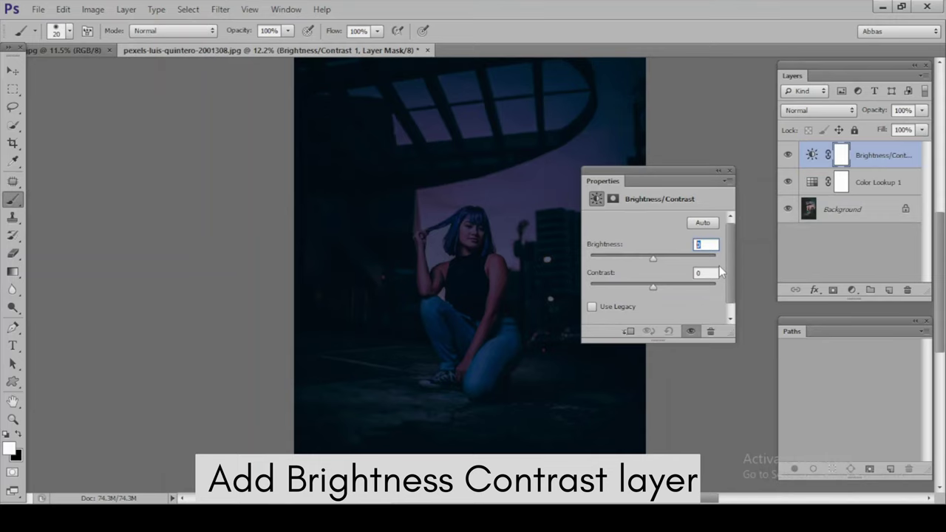
text(63)
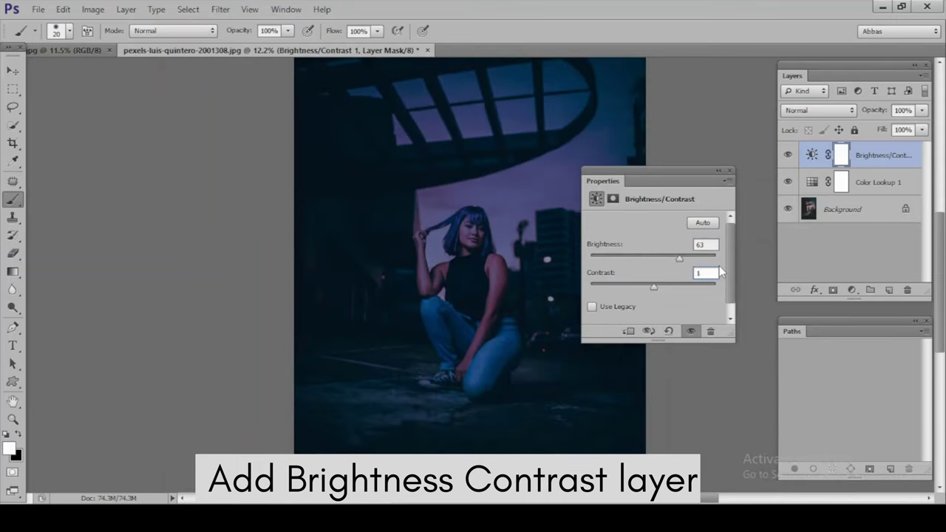
text(100)
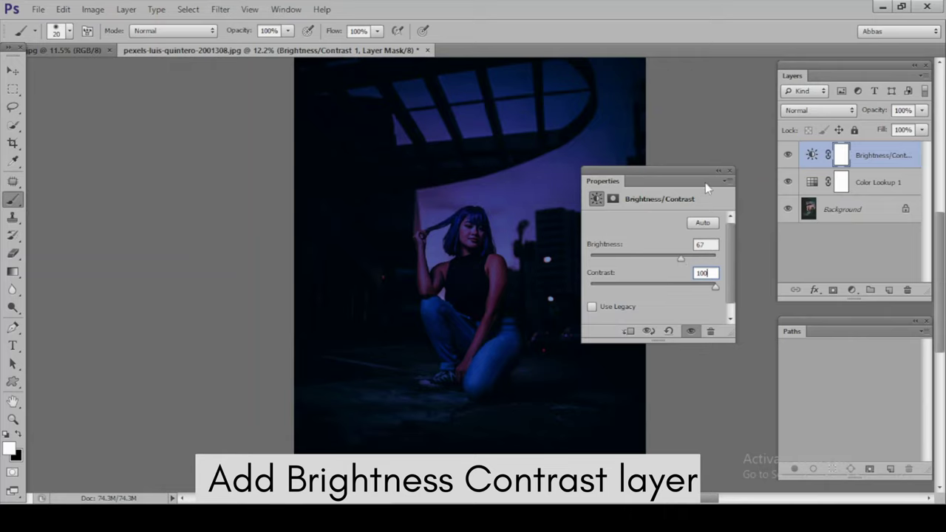
click(730, 170)
Step: Select the Color Lookup 1 mask and set the Eraser to 100% opacity and 10% flow
click(845, 183)
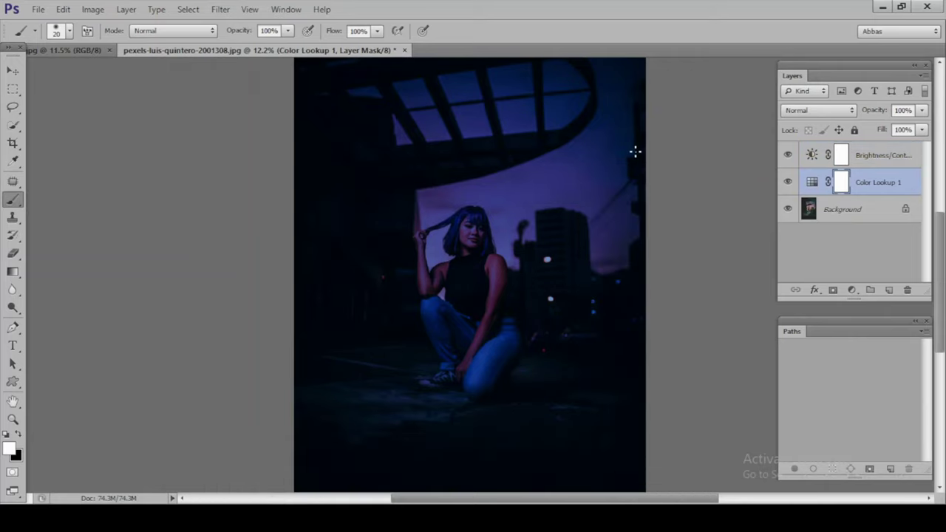
key(e)
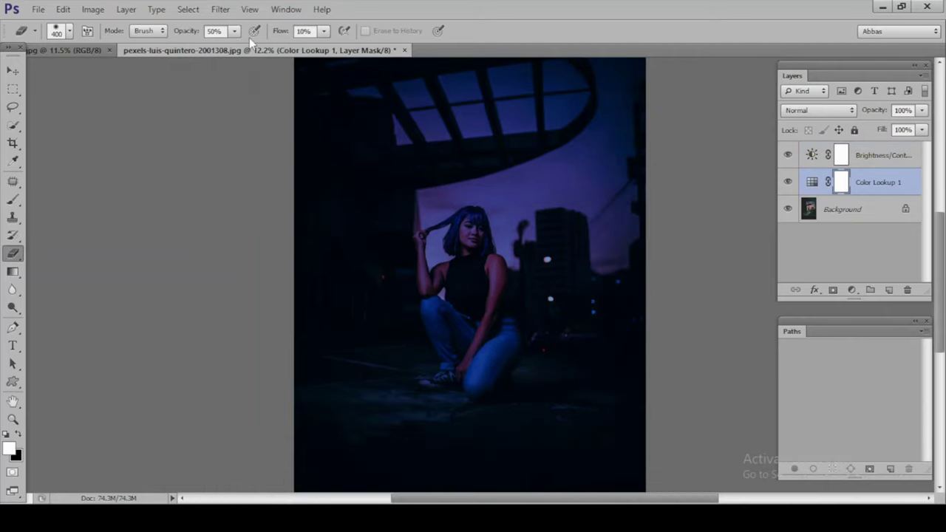
click(234, 31)
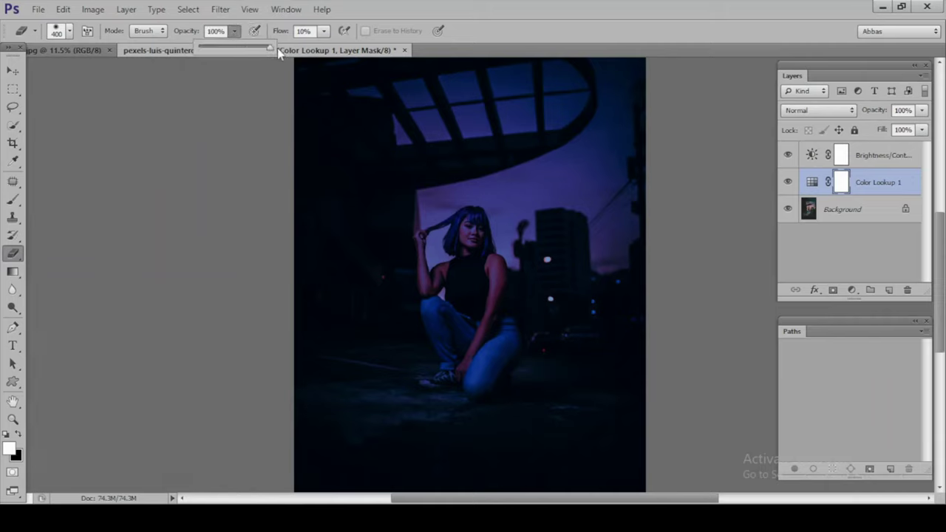
right_click(424, 238)
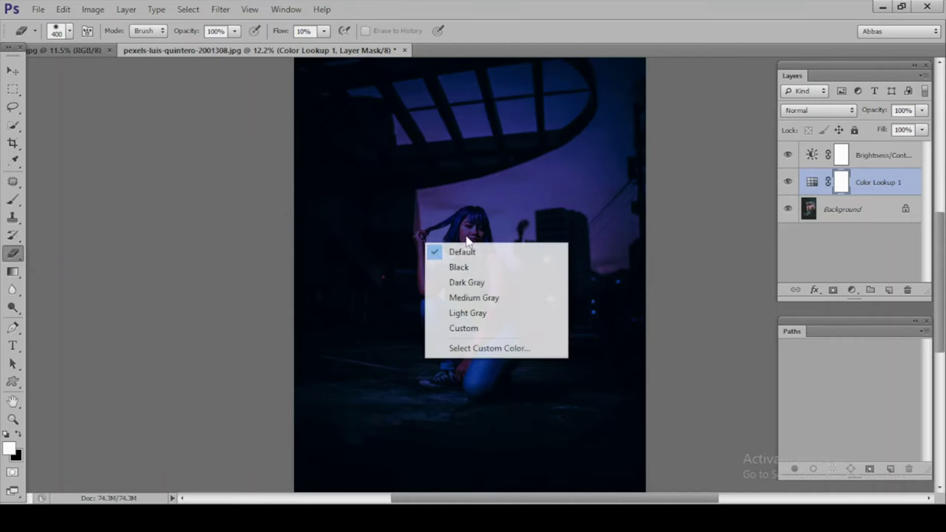
right_click(451, 168)
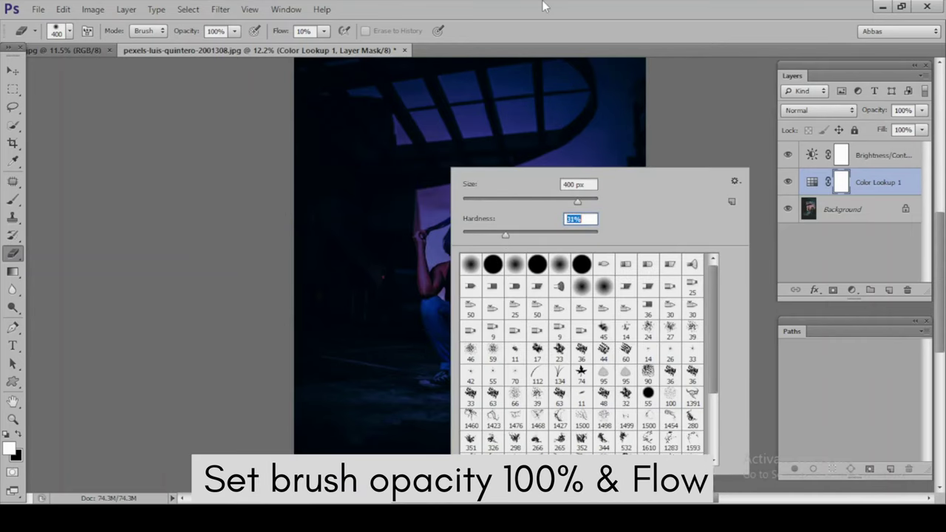
key(Return)
Step: Erase the lookup mask over the woman's face and hair with a 300 px brush
scroll(475, 237, up, 2)
scroll(474, 237, up, 1)
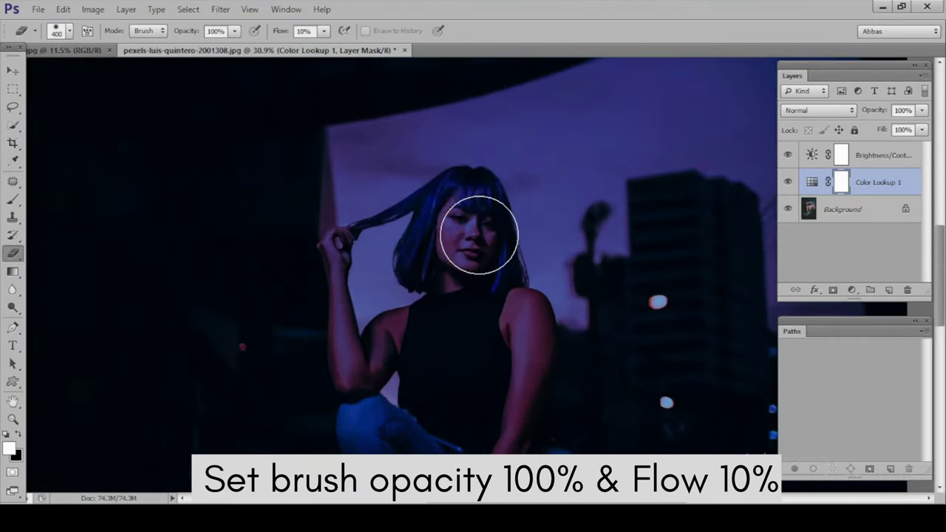
scroll(468, 238, up, 1)
scroll(462, 239, up, 1)
key(bracketleft)
mouse_move(462, 239)
mouse_down()
mouse_move(461, 211)
mouse_move(481, 250)
mouse_move(465, 169)
mouse_move(484, 317)
mouse_up()
scroll(507, 228, down, 2)
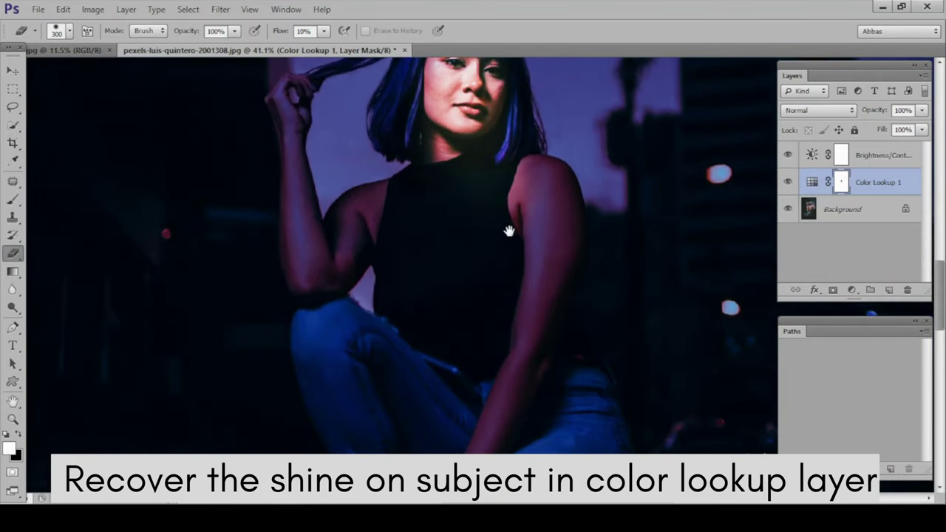
mouse_move(510, 207)
mouse_down()
mouse_move(465, 419)
mouse_move(490, 232)
mouse_move(405, 253)
mouse_move(363, 226)
mouse_move(323, 239)
mouse_move(304, 263)
mouse_up()
Step: Refine the mask beside the hair, around the hand and along the raised arm with 150 and 35 px brushes
scroll(304, 264, up, 2)
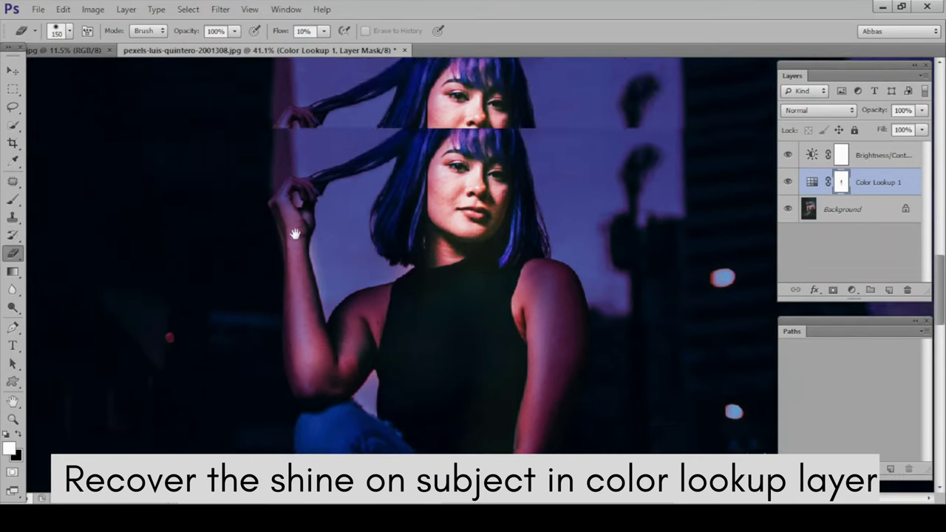
key(bracketleft)
key(bracketleft)
key(bracketleft)
key(x)
mouse_move(338, 215)
mouse_down()
mouse_move(391, 205)
mouse_move(306, 211)
mouse_up()
key(x)
key(x)
key(bracketleft)
key(bracketleft)
key(bracketleft)
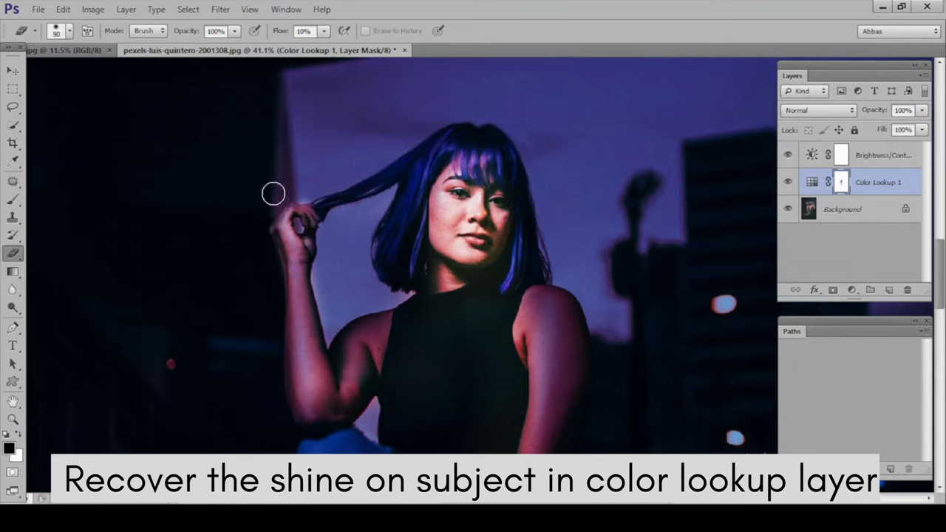
key(x)
mouse_move(319, 198)
mouse_down()
mouse_move(279, 190)
mouse_move(287, 190)
mouse_up()
key(x)
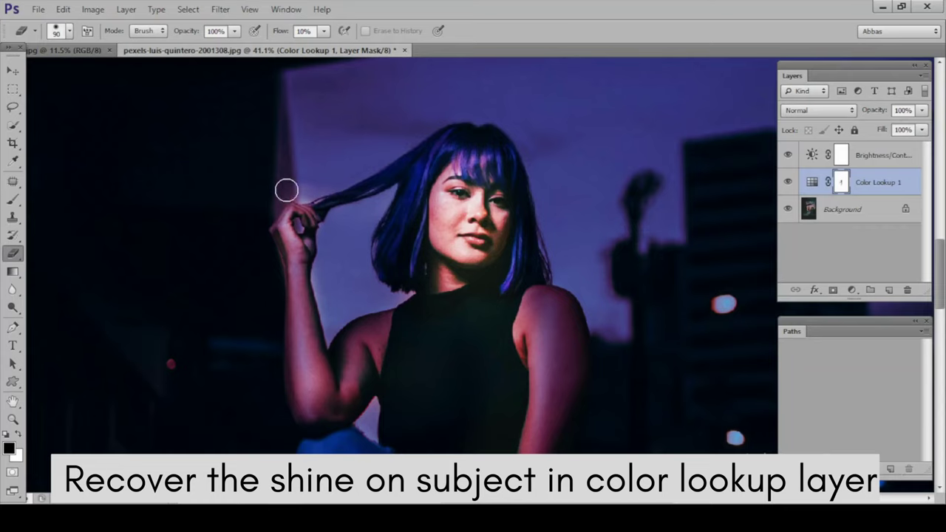
mouse_move(324, 307)
mouse_down()
mouse_move(317, 397)
mouse_move(280, 247)
mouse_up()
key(x)
key(x)
Step: Reveal more light on the right arm with a 200 px brush
scroll(524, 281, down, 3)
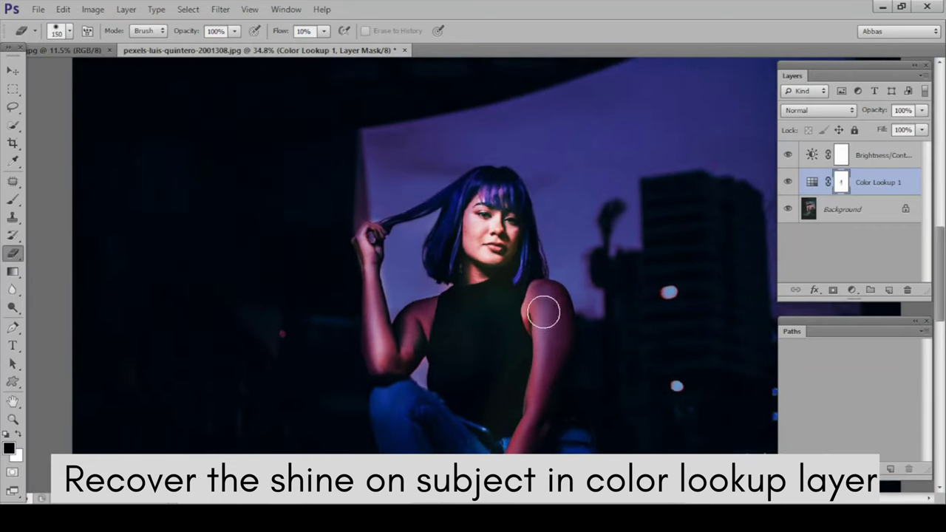
scroll(545, 313, up, 2)
key(bracketright)
key(bracketright)
key(bracketright)
key(x)
mouse_move(518, 412)
mouse_down()
mouse_move(545, 311)
mouse_move(545, 399)
mouse_up()
Step: Touch up the mask at 20% then 70% eraser opacity, softening it along the hair
key(ctrl+z)
key(2)
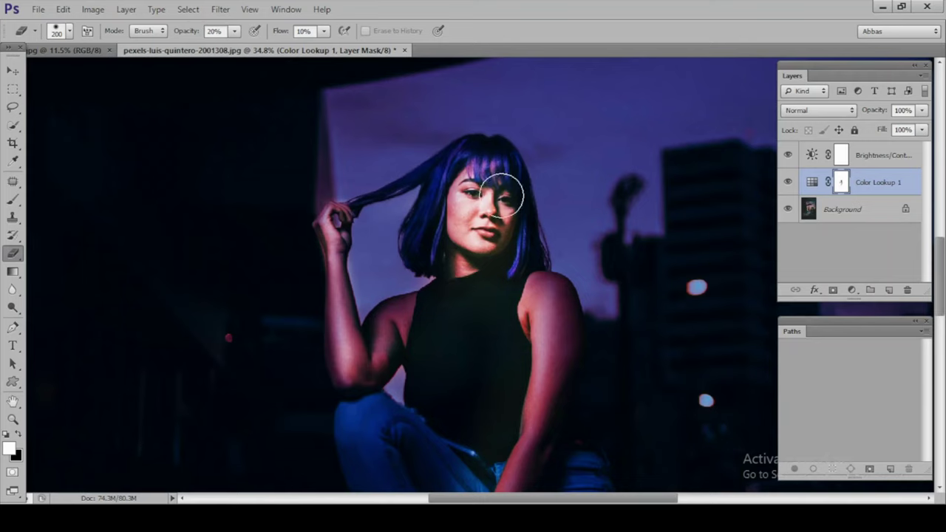
key(x)
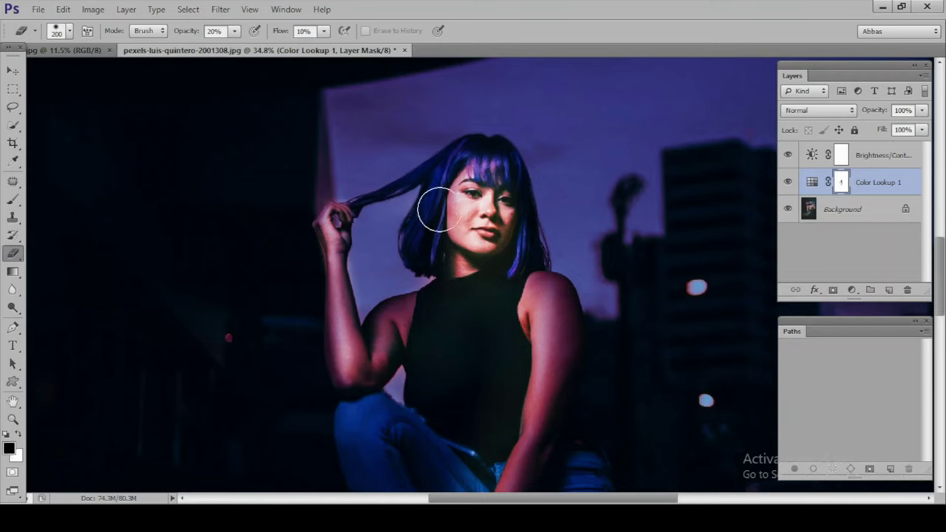
key(7)
key(x)
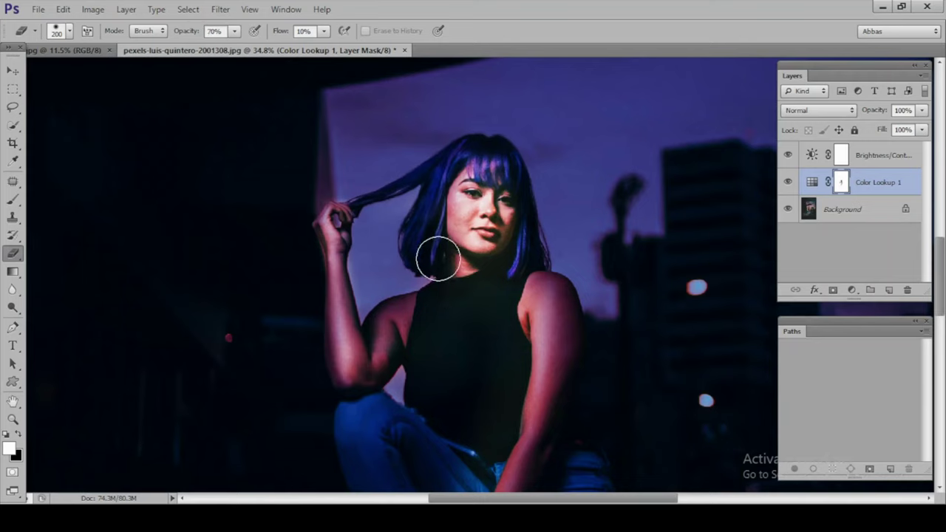
mouse_move(438, 259)
mouse_down()
mouse_move(439, 232)
mouse_move(497, 242)
mouse_up()
Step: Toggle Color Lookup 1 to compare the result, resizing the brush between 250 and 500
click(788, 182)
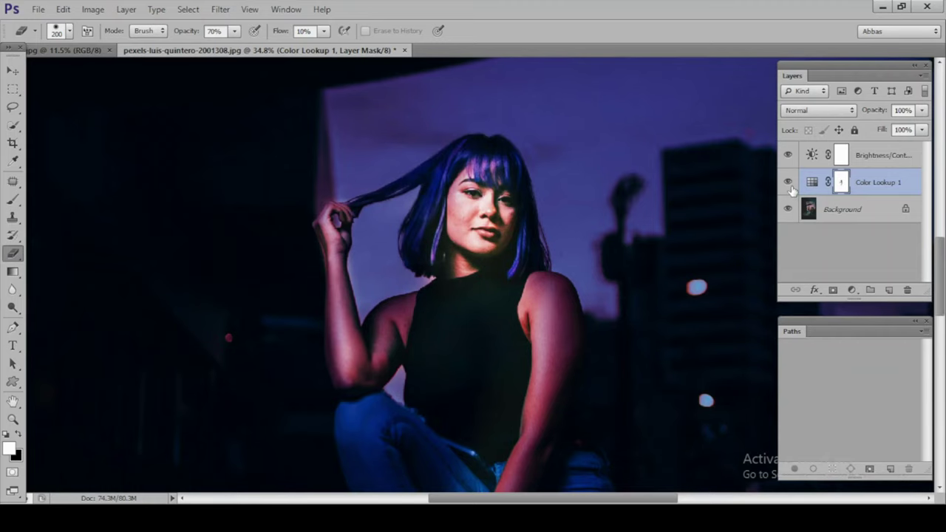
key(bracketright)
alt+scroll(474, 318, down, 3)
alt+scroll(462, 417, up, 3)
key(bracketright)
key(bracketright)
key(bracketright)
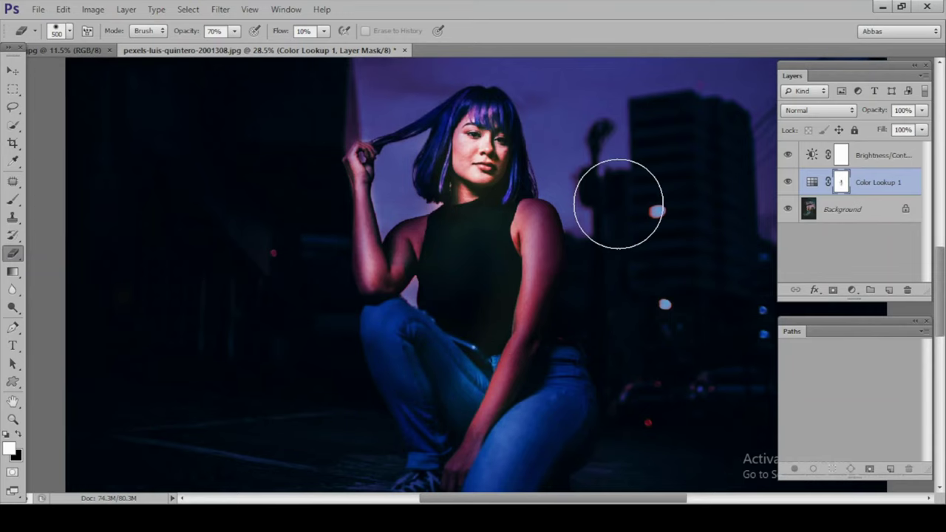
key(bracketleft)
key(bracketleft)
key(bracketleft)
alt+scroll(503, 253, down, 2)
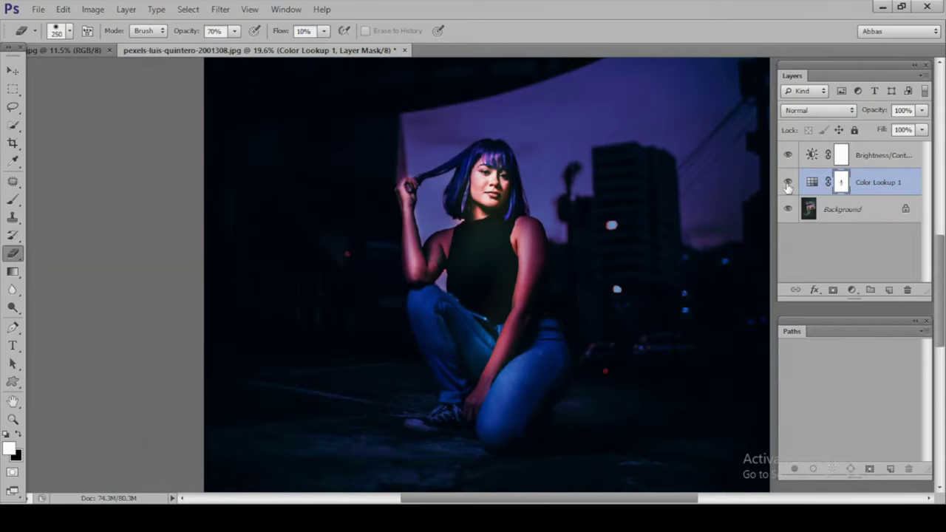
click(788, 182)
click(788, 182)
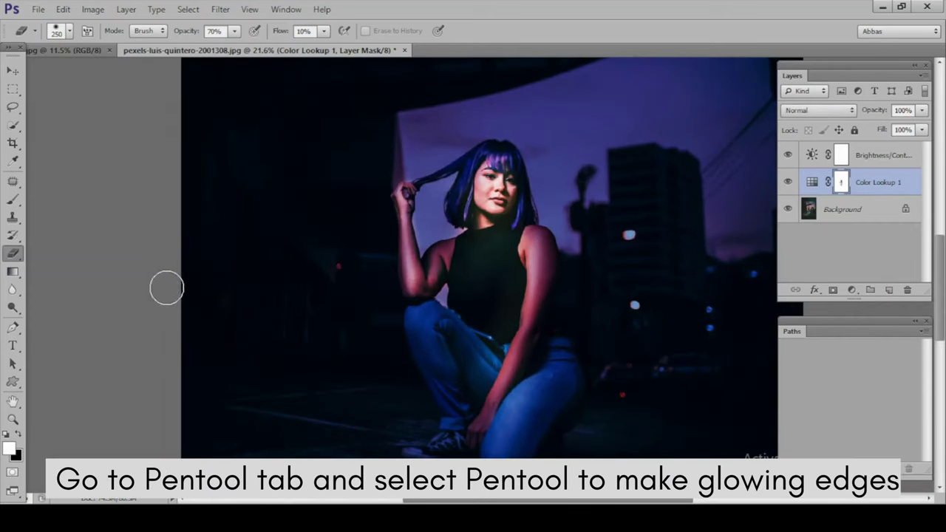
Step: Switch to the Pen tool and begin tracing the woman's outline along the raised arm
click(12, 328)
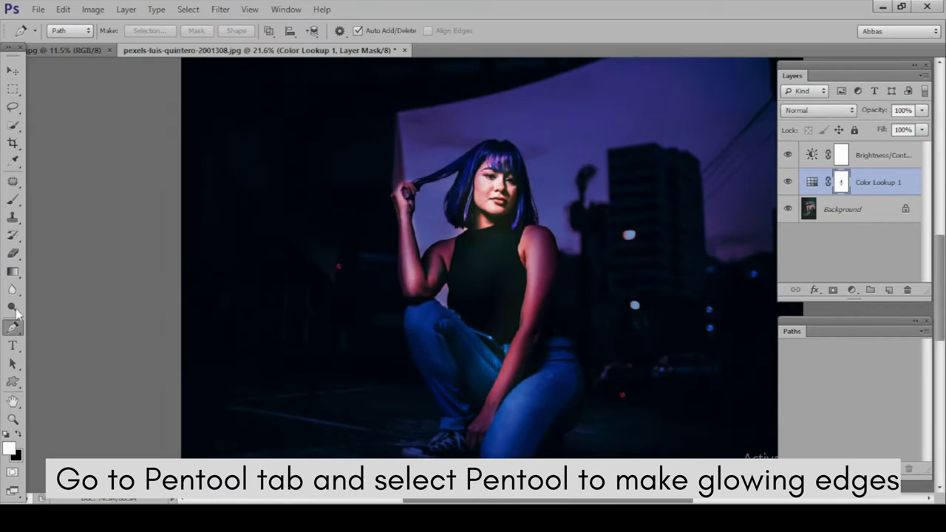
click(48, 328)
scroll(453, 273, up, 1)
scroll(422, 217, up, 6)
scroll(450, 306, up, 6)
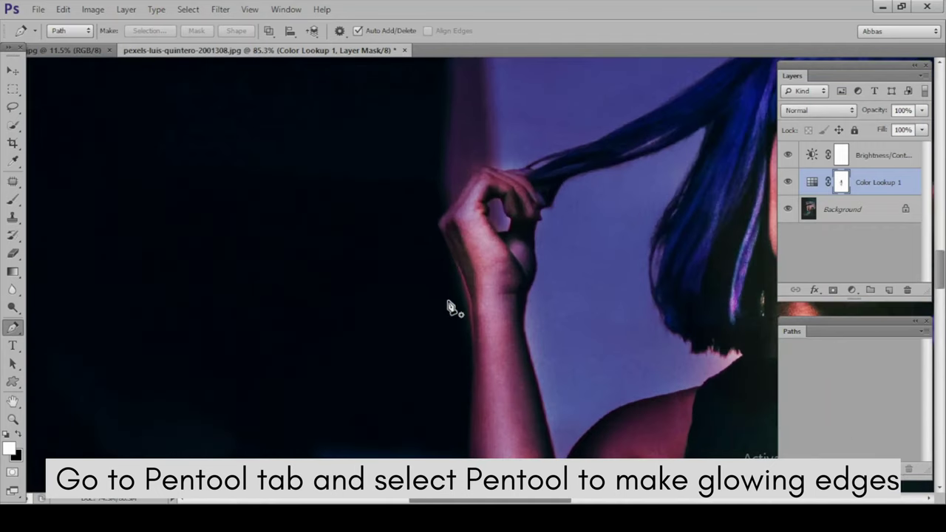
scroll(450, 240, up, 5)
drag(450, 231, 480, 302)
click(481, 327)
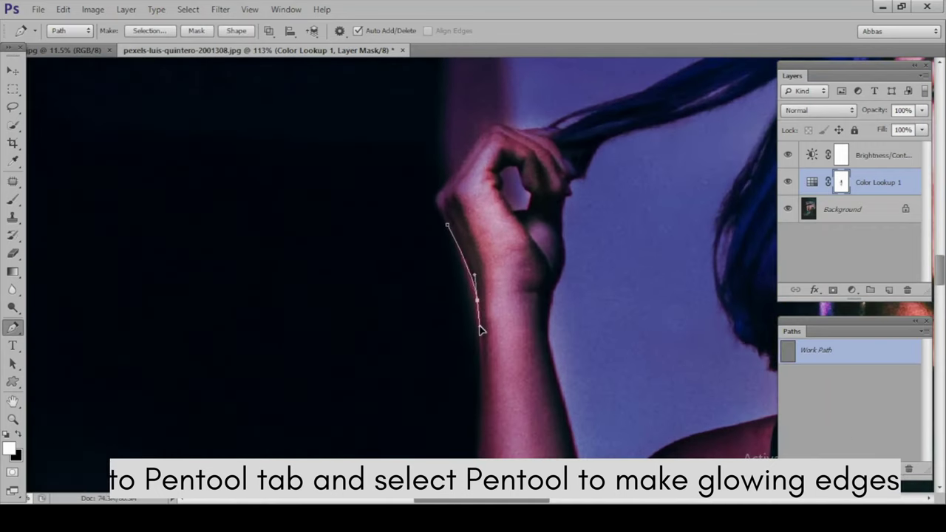
scroll(467, 290, down, 5)
drag(461, 355, 485, 391)
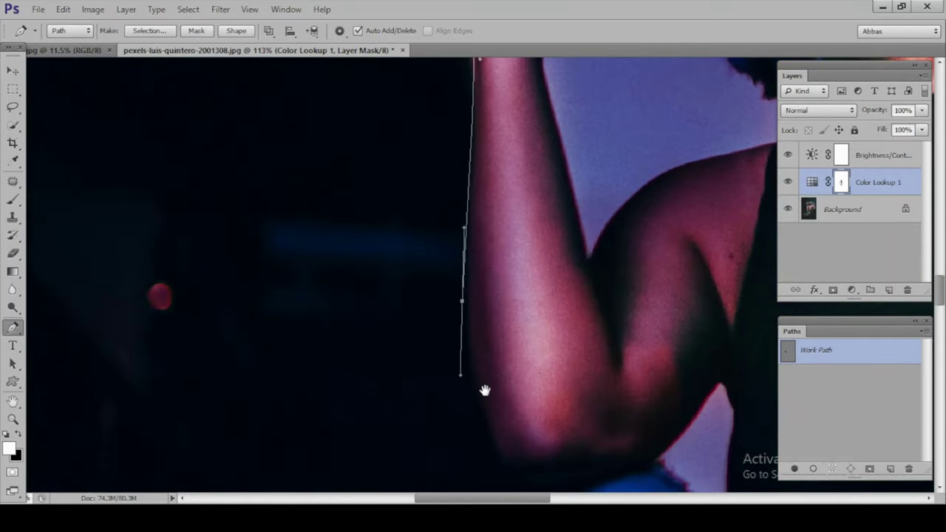
scroll(473, 296, down, 5)
drag(471, 192, 475, 185)
scroll(469, 200, down, 5)
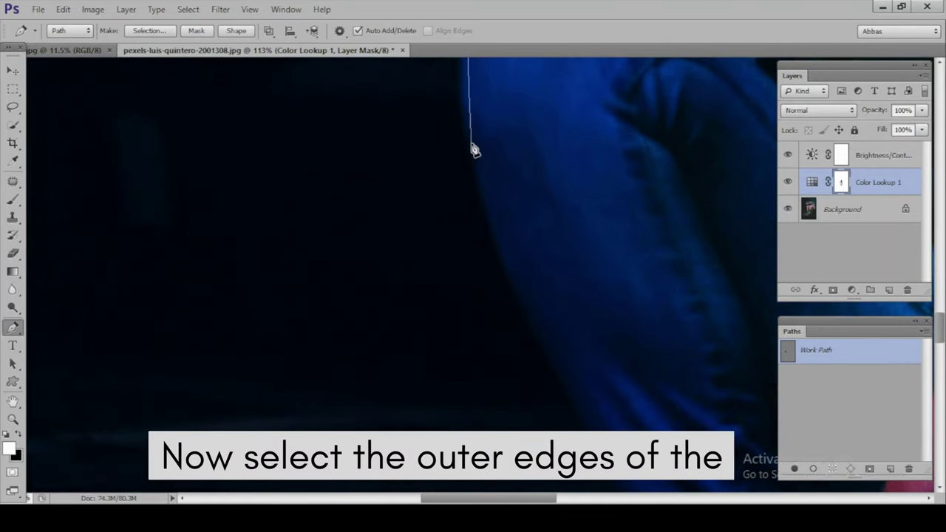
scroll(537, 152, down, 3)
Step: Trace the path along the arm and leg edge, around the shoe and along the floor
drag(577, 227, 605, 271)
scroll(634, 302, down, 5)
click(637, 189)
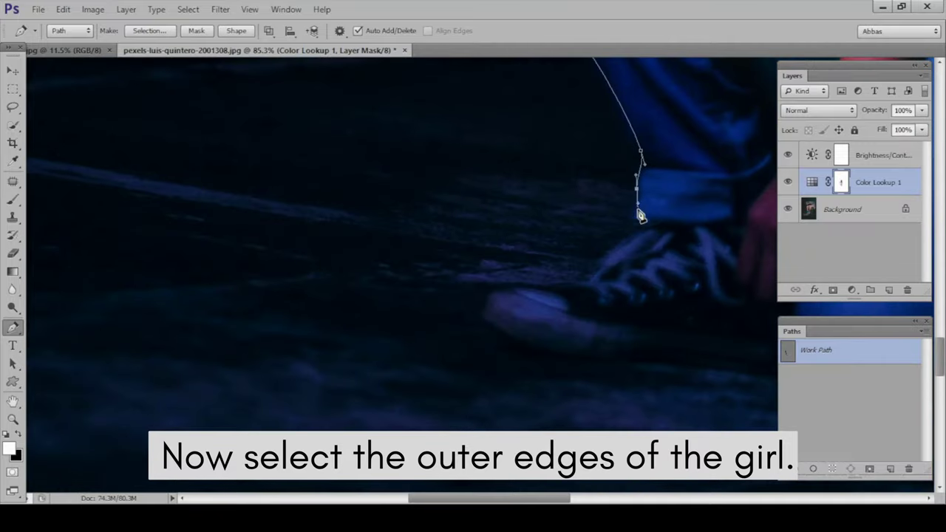
click(636, 214)
click(621, 237)
click(588, 270)
click(501, 290)
drag(503, 296, 501, 333)
scroll(459, 330, right, 3)
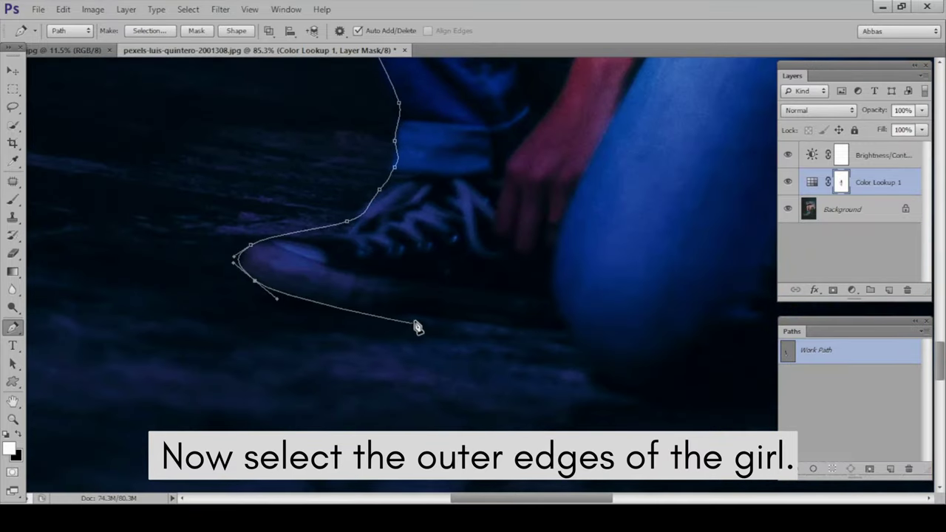
click(480, 308)
click(559, 317)
drag(559, 317, 269, 298)
Step: Continue the path under the knee, up the thigh and hips, and over the shoulder
mouse_move(370, 333)
mouse_down()
mouse_move(433, 324)
mouse_move(411, 289)
mouse_up()
scroll(433, 323, down, 3)
click(345, 336)
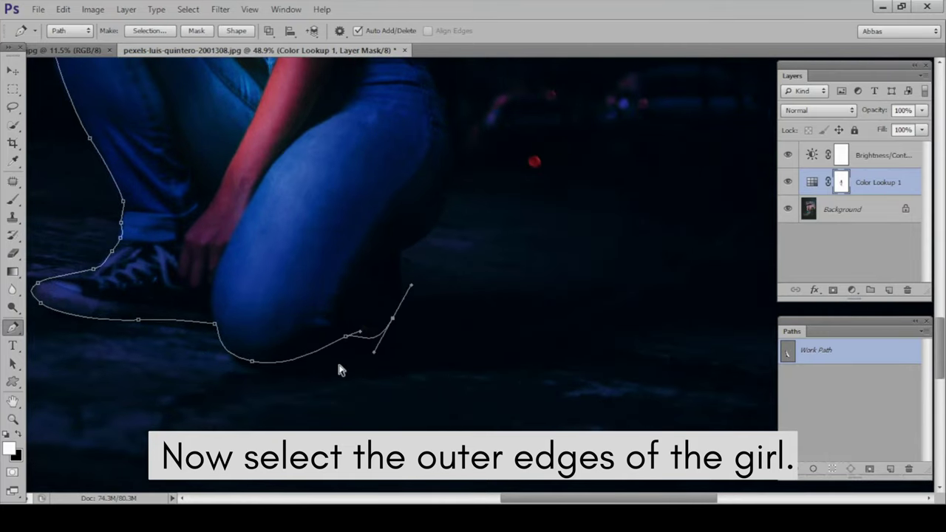
drag(387, 333, 402, 268)
mouse_move(430, 210)
mouse_down()
mouse_move(366, 423)
mouse_move(399, 337)
mouse_move(408, 484)
mouse_up()
scroll(380, 370, up, 3)
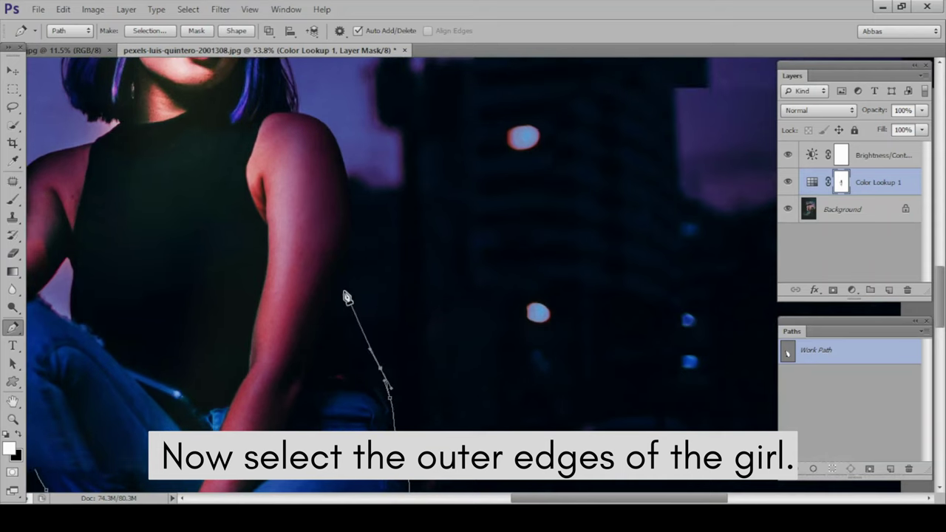
mouse_move(350, 133)
mouse_down()
mouse_move(350, 245)
mouse_move(342, 186)
mouse_up()
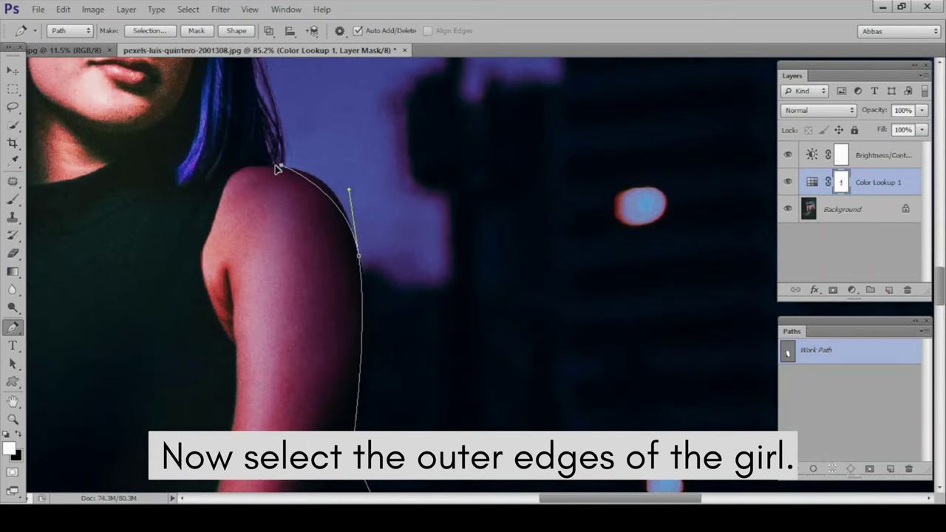
drag(279, 169, 442, 217)
scroll(296, 245, down, 2)
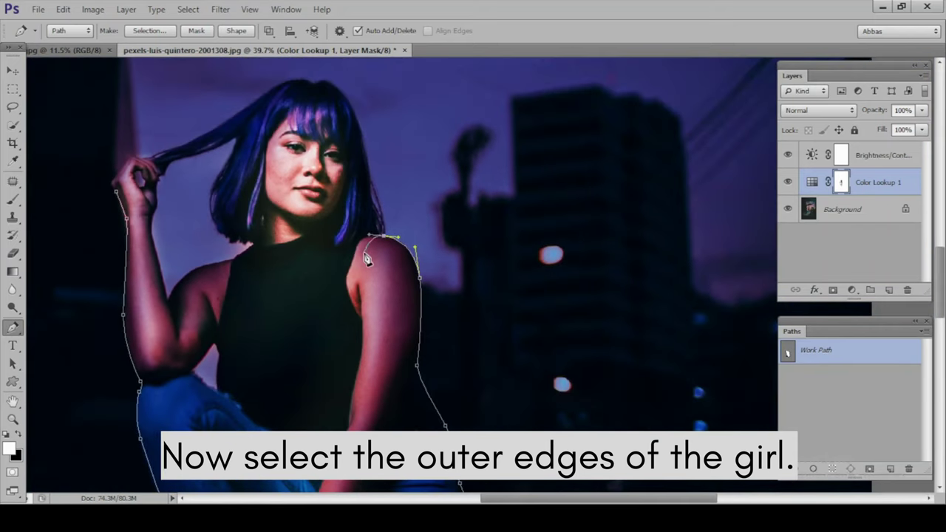
scroll(88, 200, up, 3)
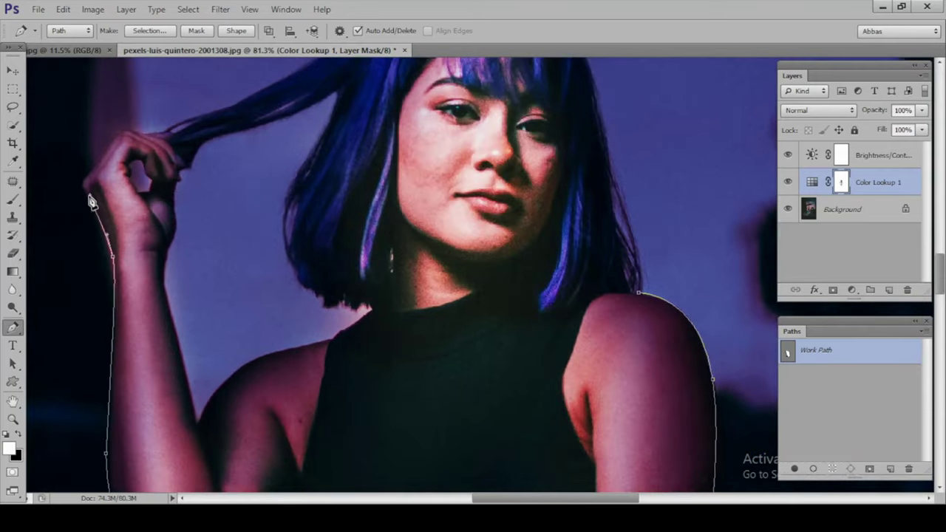
Step: Curve the path over the fingers and down the inner arm, closing it at the shoulder
drag(115, 133, 139, 138)
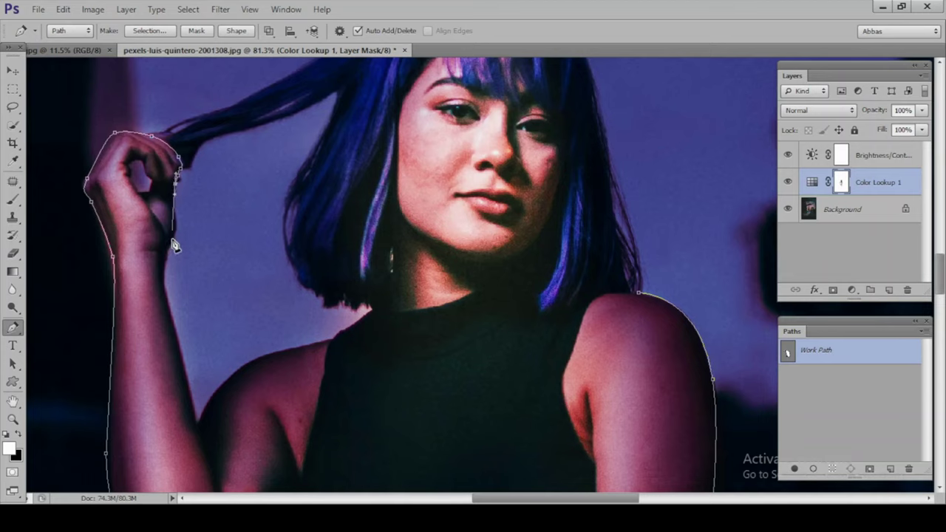
drag(170, 261, 160, 288)
click(198, 423)
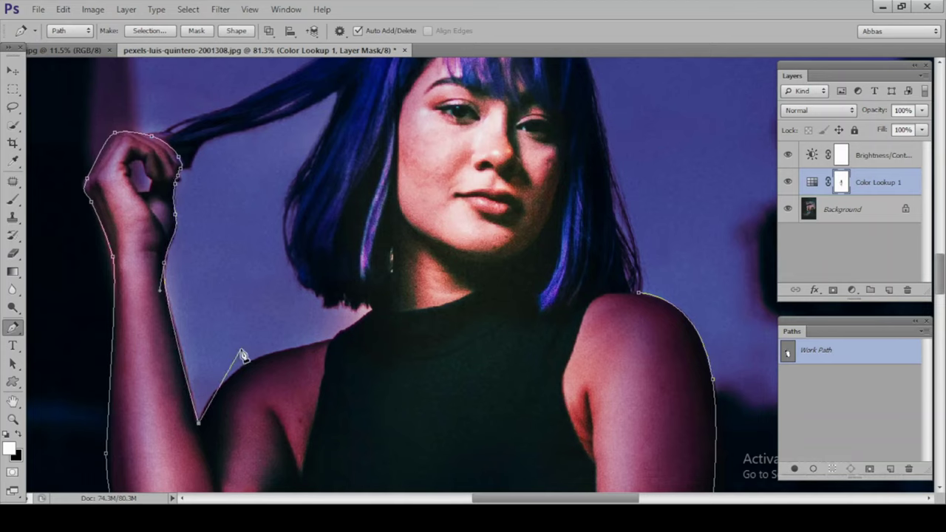
drag(257, 357, 297, 345)
click(332, 342)
scroll(274, 219, down, 3)
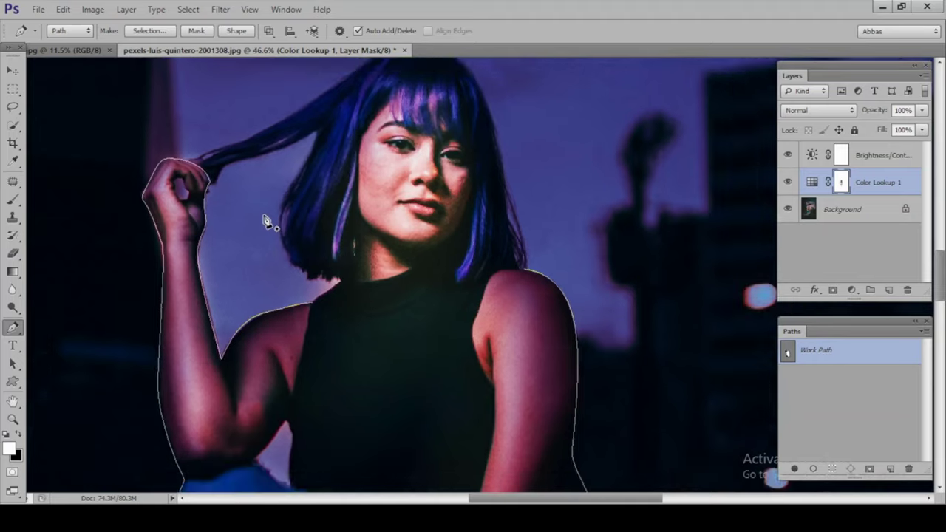
scroll(273, 219, down, 3)
scroll(278, 221, down, 3)
scroll(278, 221, down, 1)
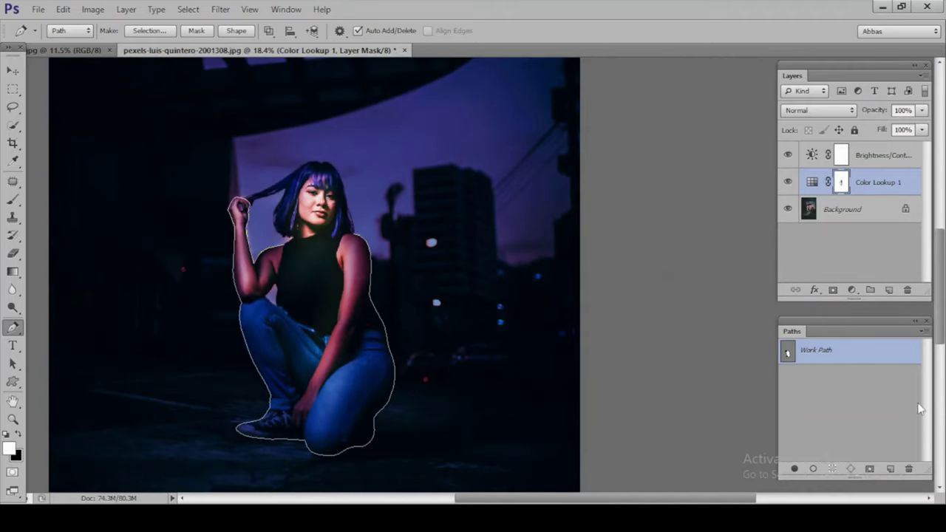
Step: Name the work path 'Outer' and add a new empty Path 1
double_click(822, 358)
text(Outer)
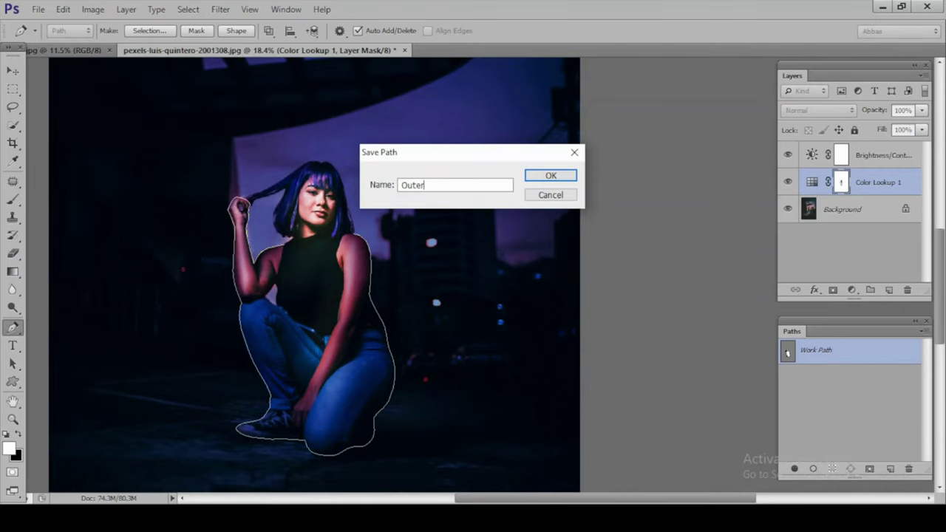
key(Return)
click(889, 469)
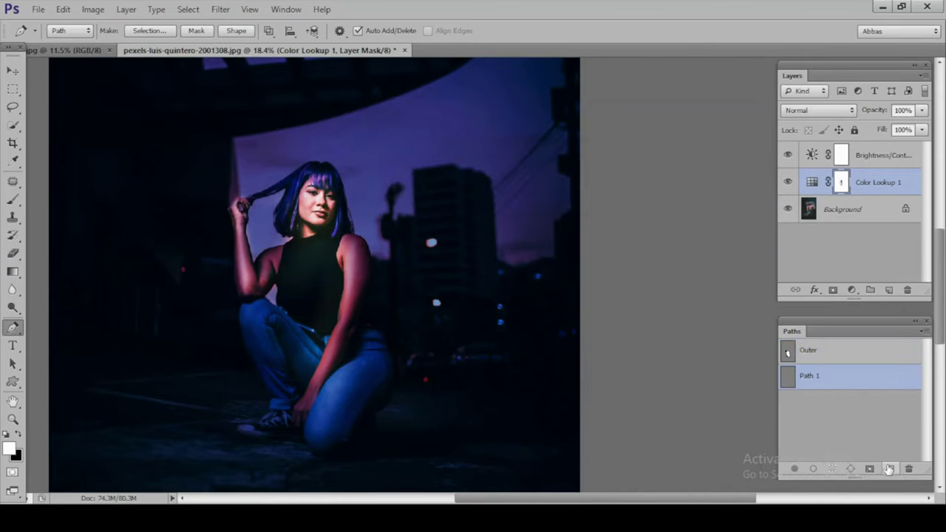
Step: Trace the inner edge from the torso down the arm and along the jeans
scroll(316, 285, up, 2)
scroll(313, 278, up, 2)
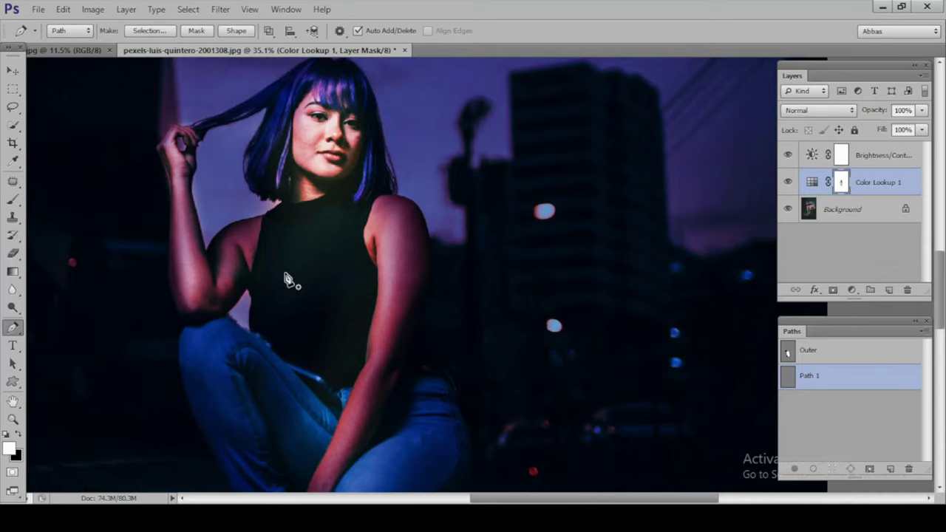
scroll(289, 280, up, 2)
scroll(254, 264, up, 2)
click(262, 169)
click(237, 285)
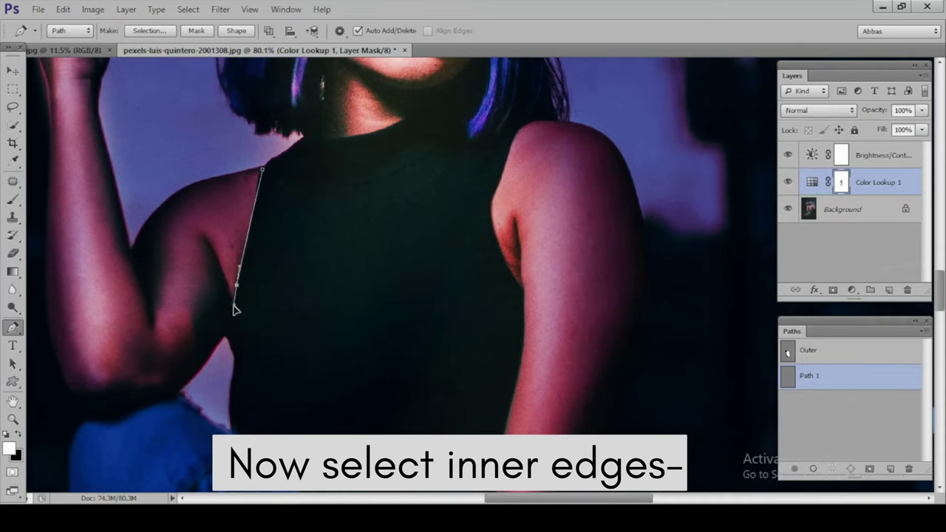
drag(224, 335, 213, 339)
drag(180, 391, 157, 411)
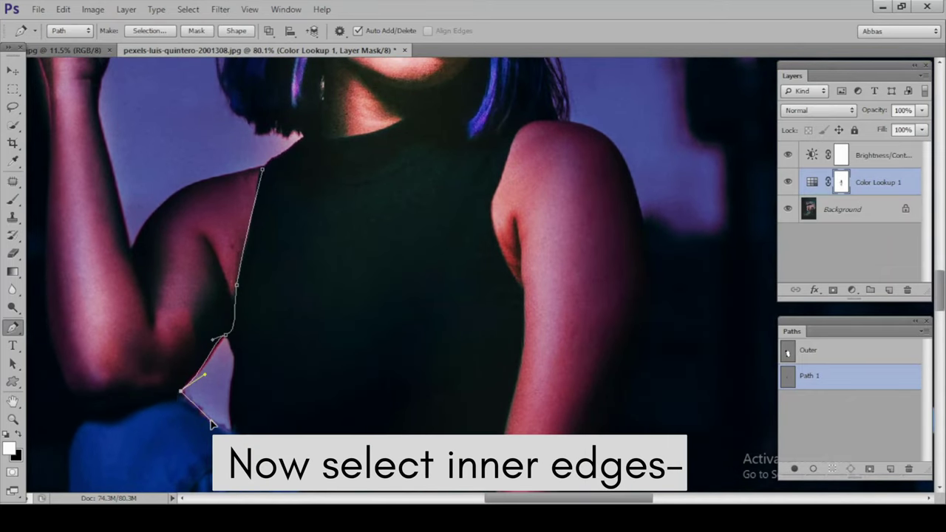
drag(211, 424, 150, 215)
click(223, 264)
click(294, 314)
click(343, 339)
click(361, 360)
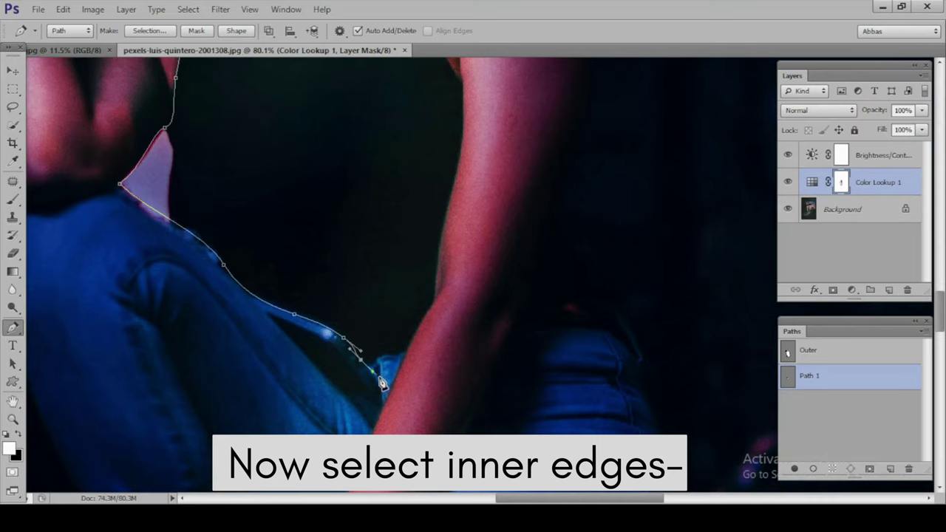
click(431, 312)
Step: Trace the inner edge of the lower arm up over the shoulder and along the neckline
scroll(403, 229, down, 5)
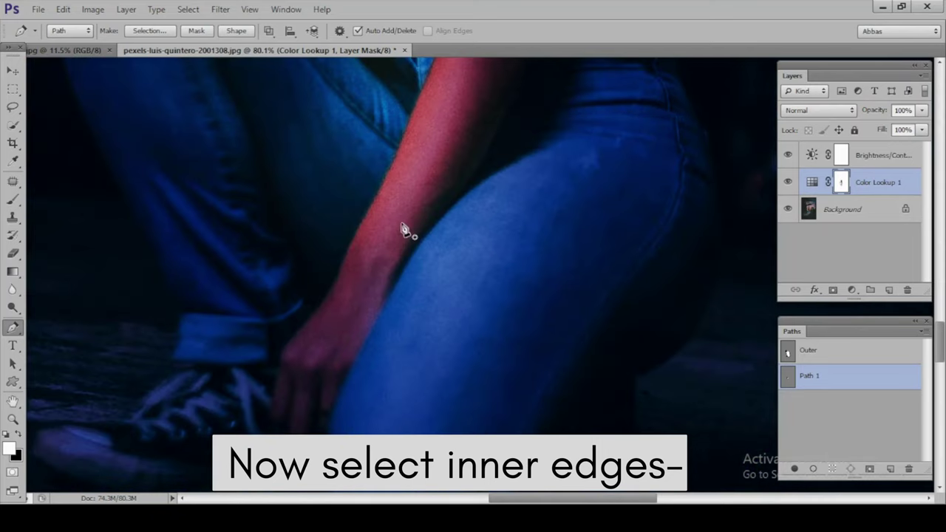
click(300, 348)
click(359, 239)
drag(360, 239, 331, 317)
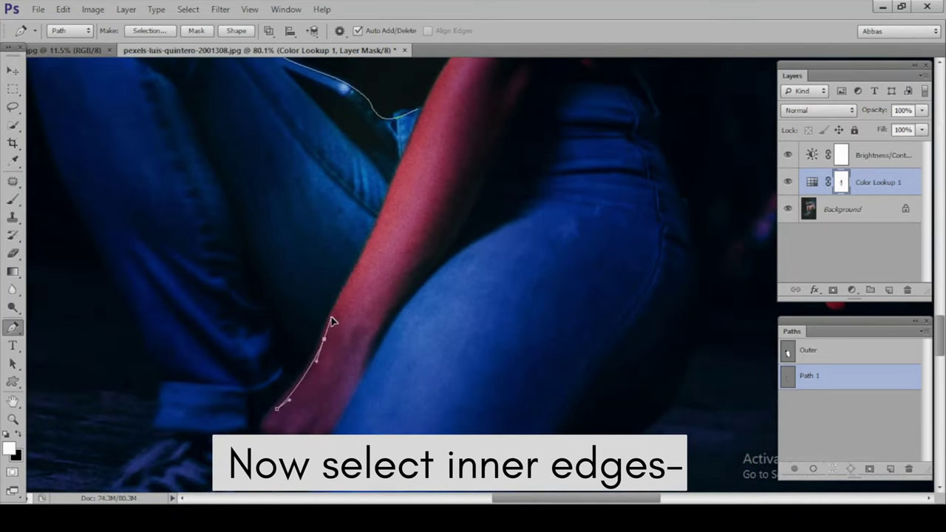
drag(365, 242, 389, 201)
drag(407, 167, 375, 321)
drag(397, 280, 395, 408)
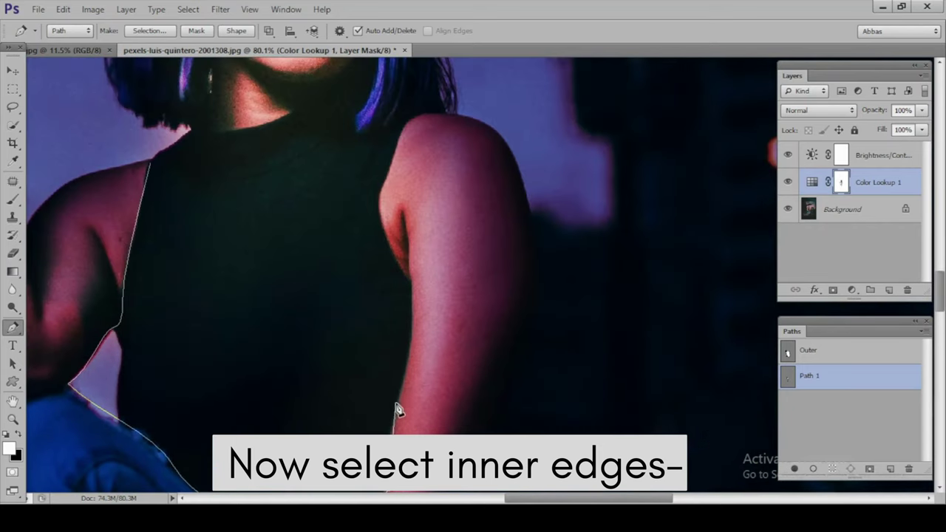
mouse_move(378, 224)
mouse_down()
mouse_move(389, 342)
mouse_move(390, 306)
mouse_up()
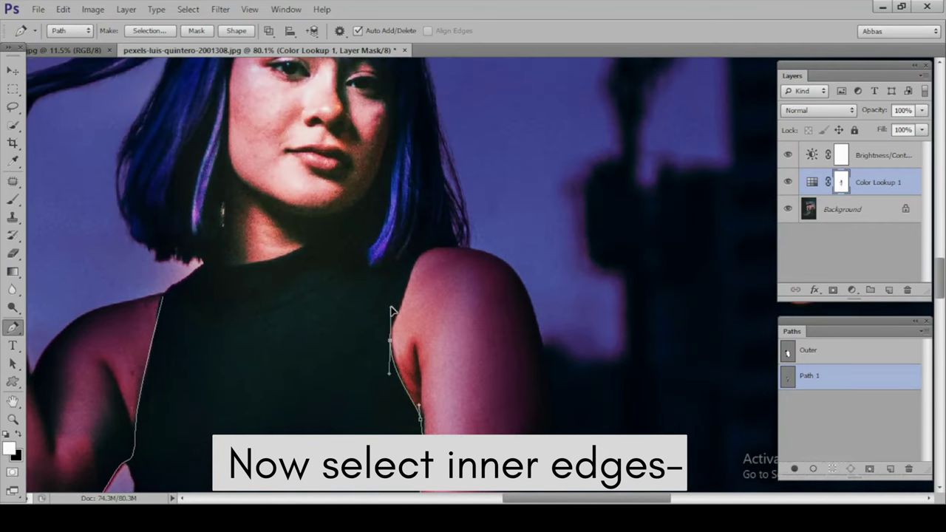
click(414, 257)
click(397, 270)
click(362, 264)
click(365, 244)
click(345, 226)
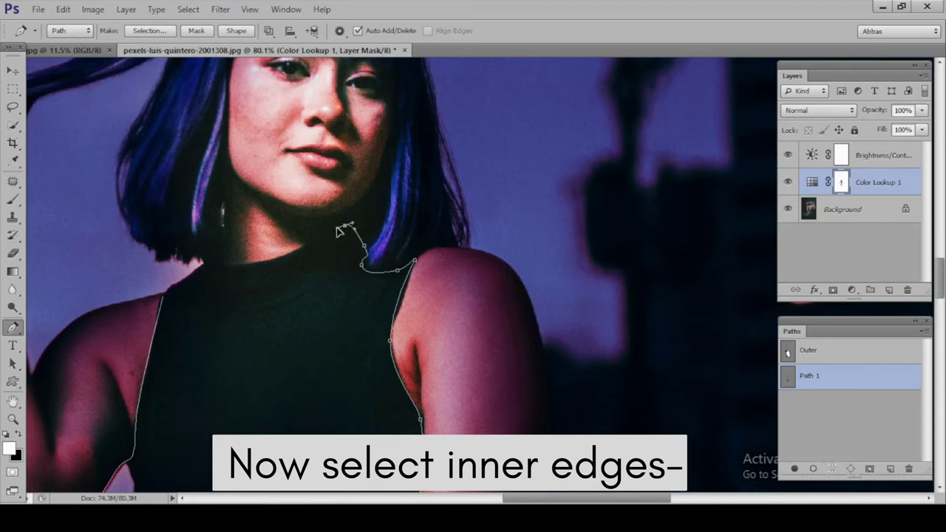
click(300, 250)
click(277, 261)
click(242, 272)
click(229, 270)
click(213, 265)
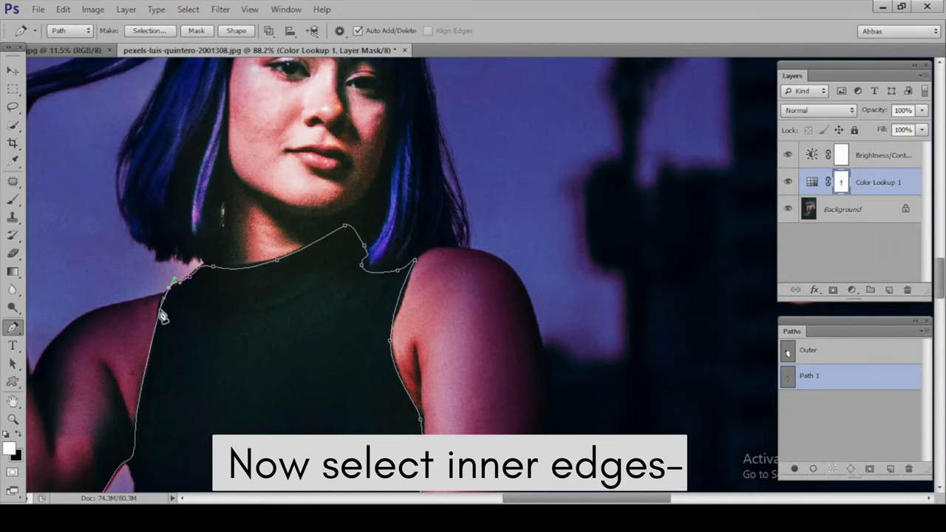
Step: Curve the path along the inner neckline and the edge of the hand
scroll(162, 316, up, 5)
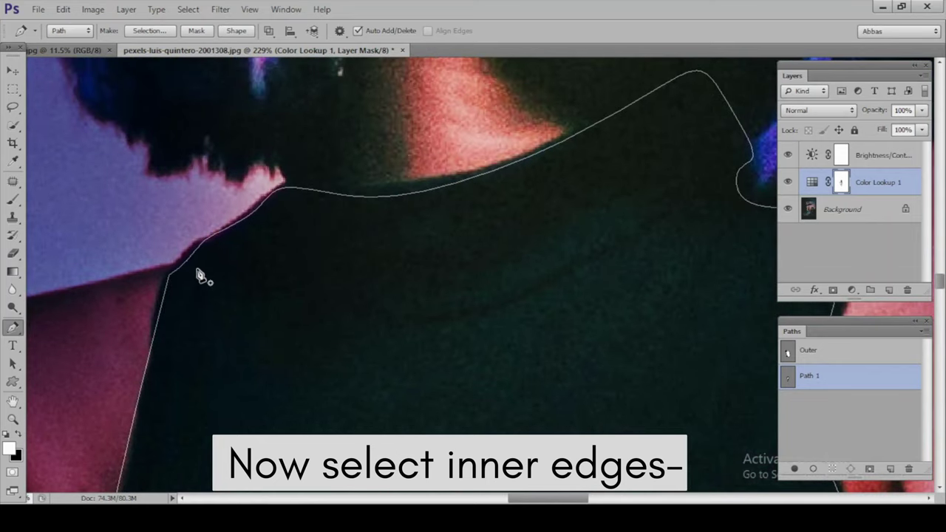
click(200, 276)
scroll(199, 276, down, 5)
drag(436, 306, 566, 273)
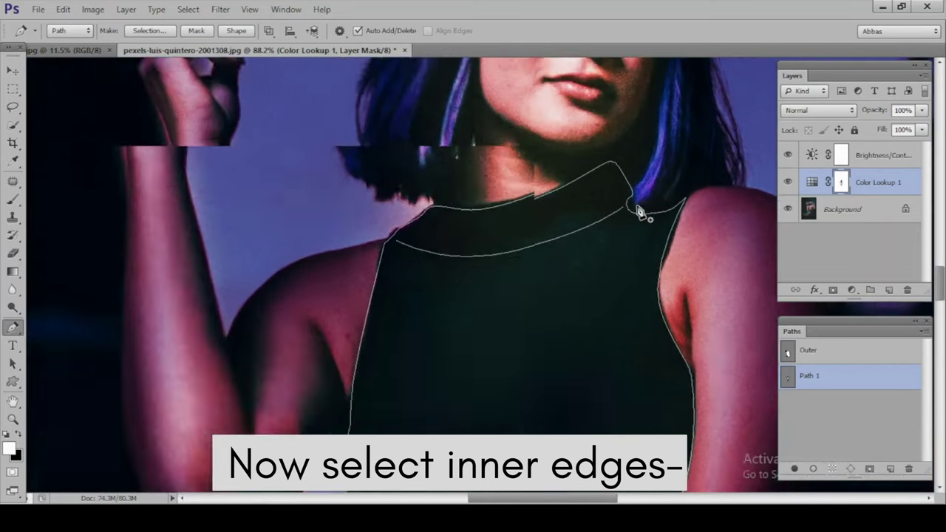
scroll(640, 213, down, 3)
scroll(444, 259, down, 5)
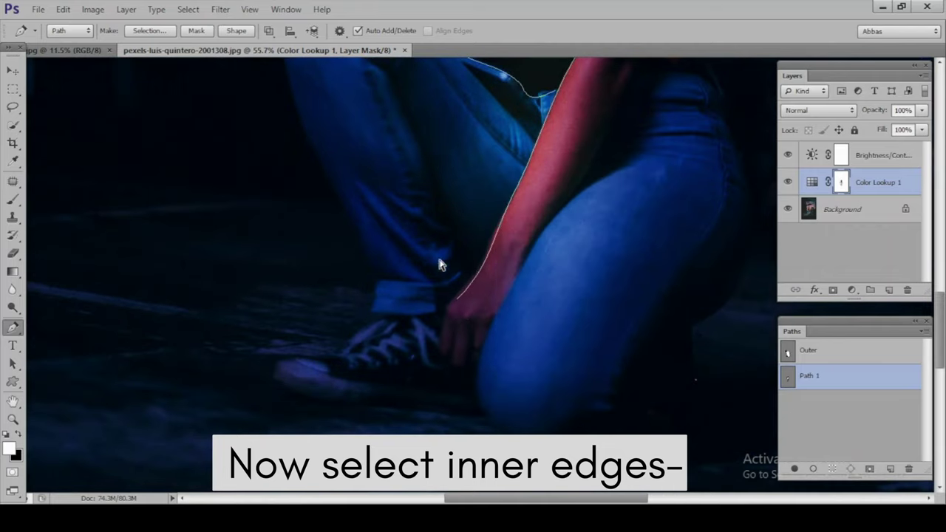
click(456, 298)
drag(438, 336, 436, 355)
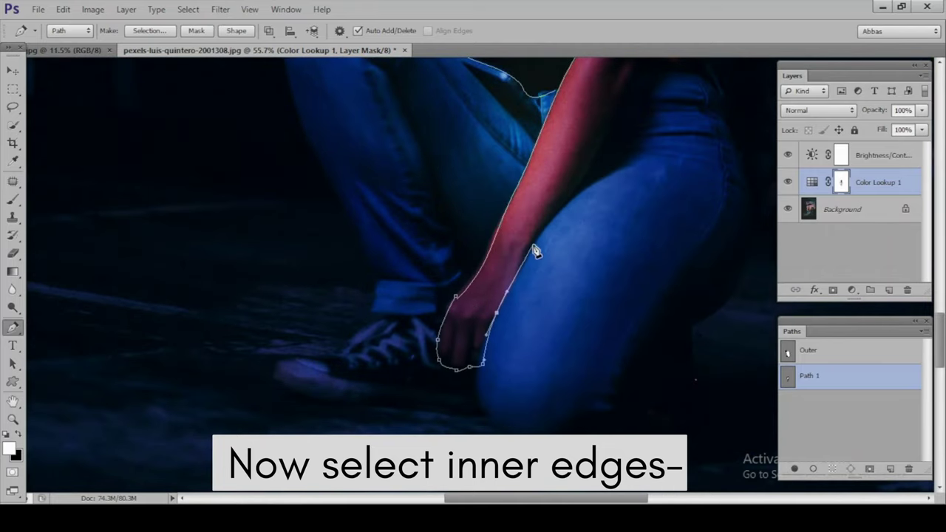
scroll(510, 333, up, 3)
scroll(517, 355, up, 2)
drag(539, 336, 549, 290)
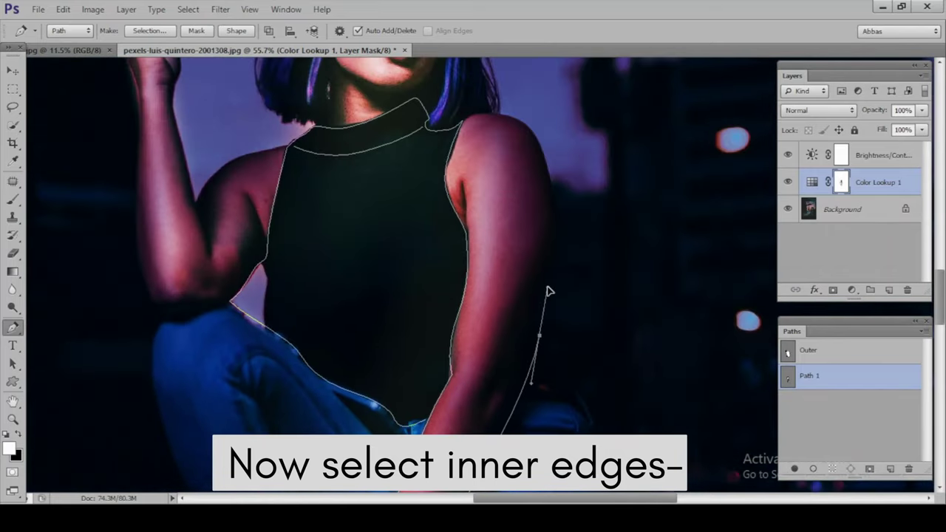
scroll(544, 304, up, 2)
scroll(545, 333, down, 3)
scroll(473, 222, up, 2)
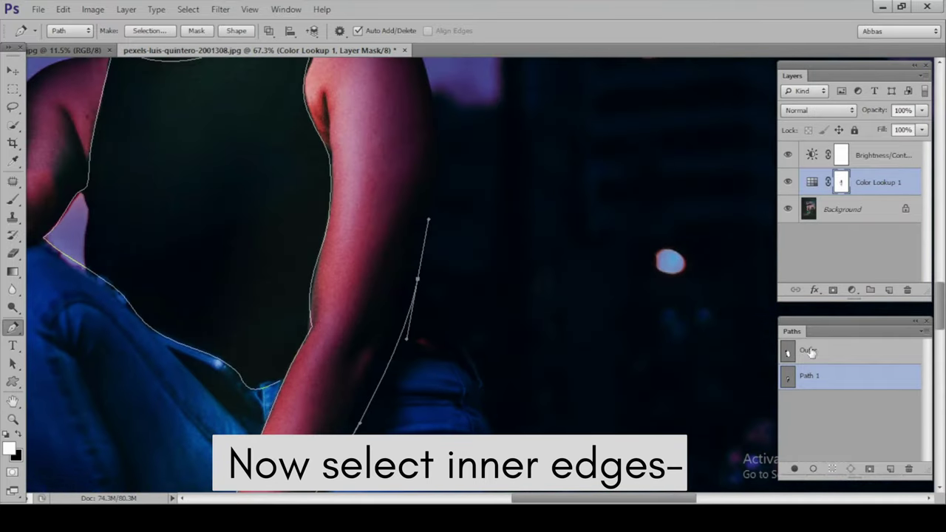
Step: Preview the Outer path outline, then go back to the inner-edges path
click(810, 353)
click(814, 375)
scroll(502, 268, down, 2)
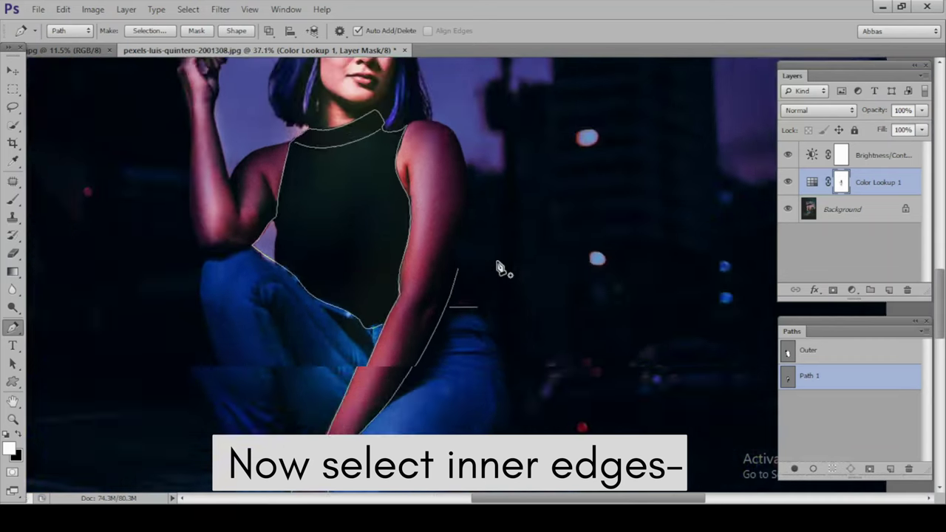
scroll(503, 268, down, 1)
scroll(406, 335, up, 2)
scroll(382, 330, up, 1)
Step: Add the inner thigh edge and inner arm edge to the path
click(379, 322)
drag(368, 237, 388, 223)
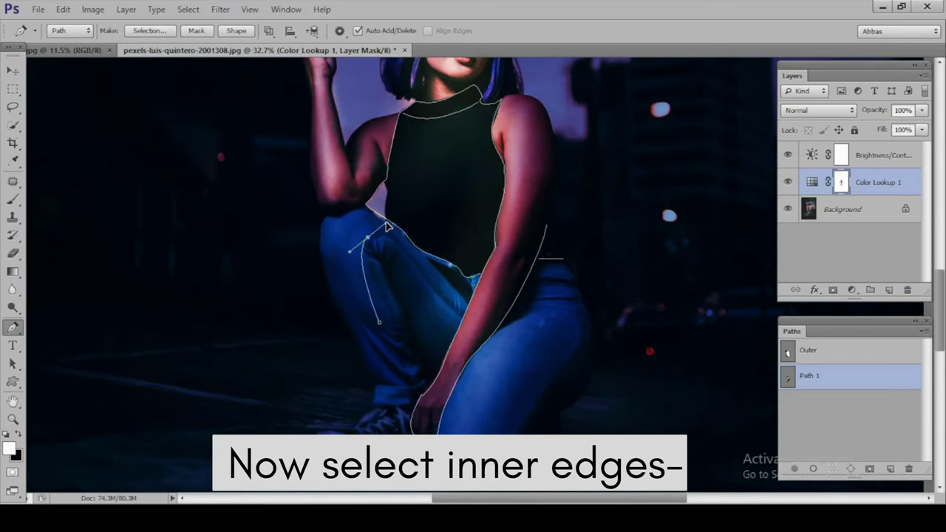
scroll(405, 392, up, 2)
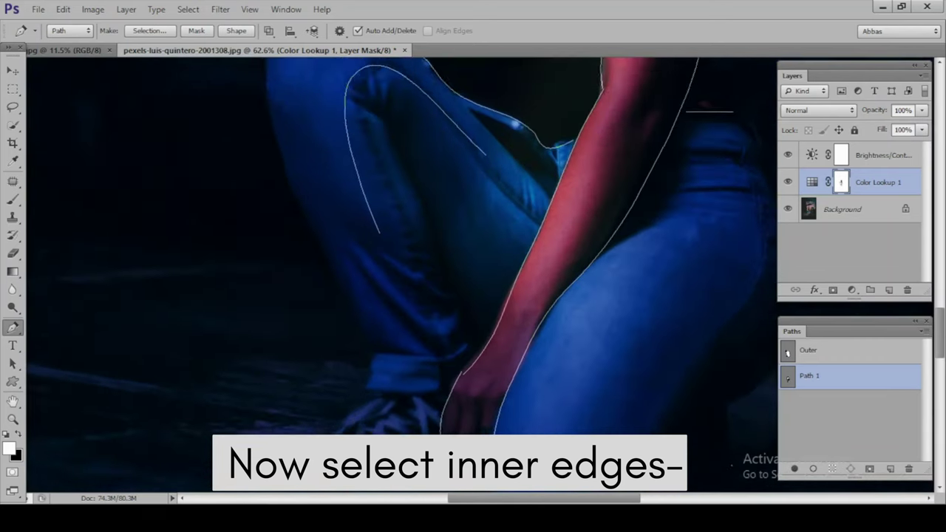
scroll(338, 328, down, 2)
scroll(355, 275, down, 1)
scroll(362, 279, up, 1)
scroll(362, 280, up, 2)
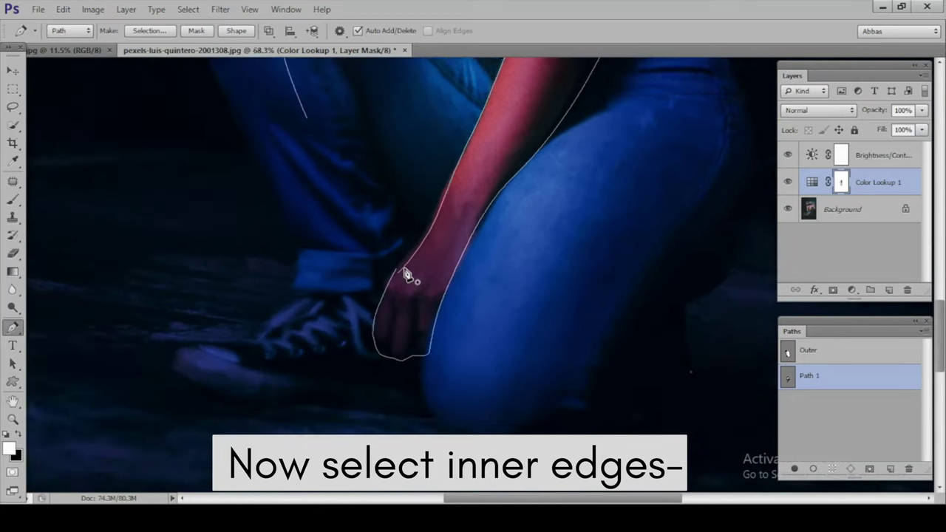
scroll(407, 270, up, 1)
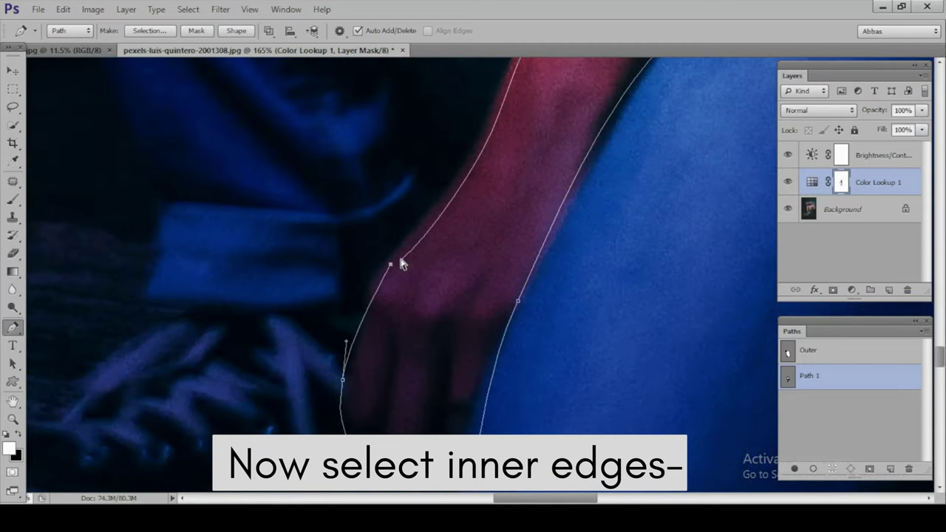
drag(401, 264, 394, 269)
scroll(368, 238, down, 3)
scroll(363, 312, down, 2)
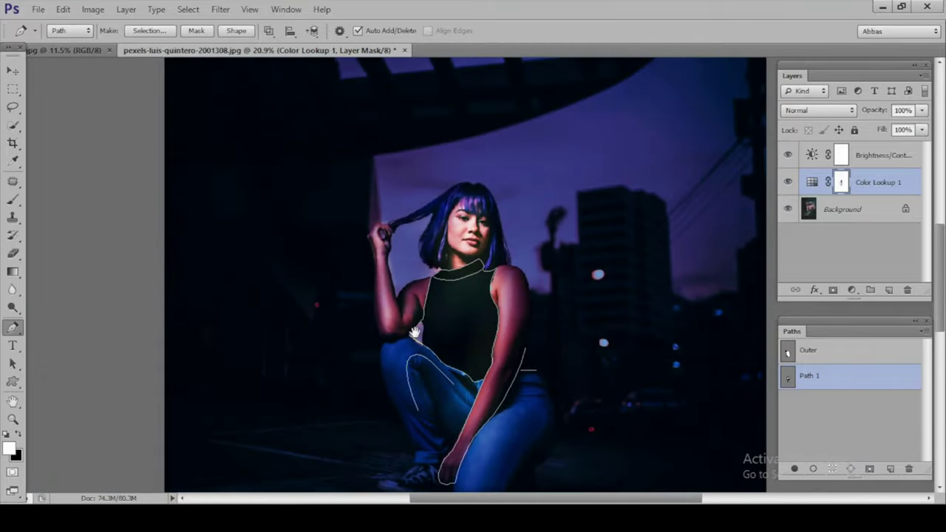
Step: Rename the inner-edges path to 'Inner'
double_click(809, 377)
text(Inner)
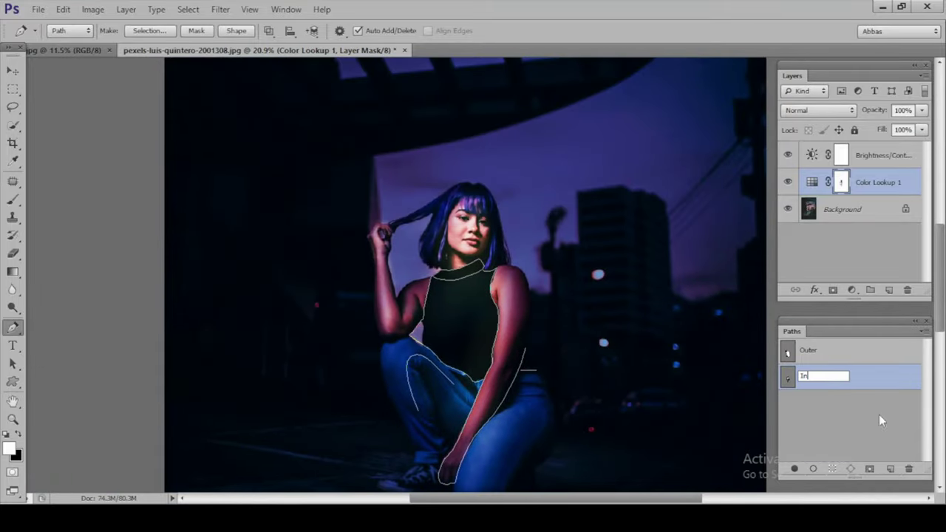
key(Return)
scroll(546, 417, down, 2)
Step: Start a new path and outline the first four-cornered skylight pane of the roof
click(890, 469)
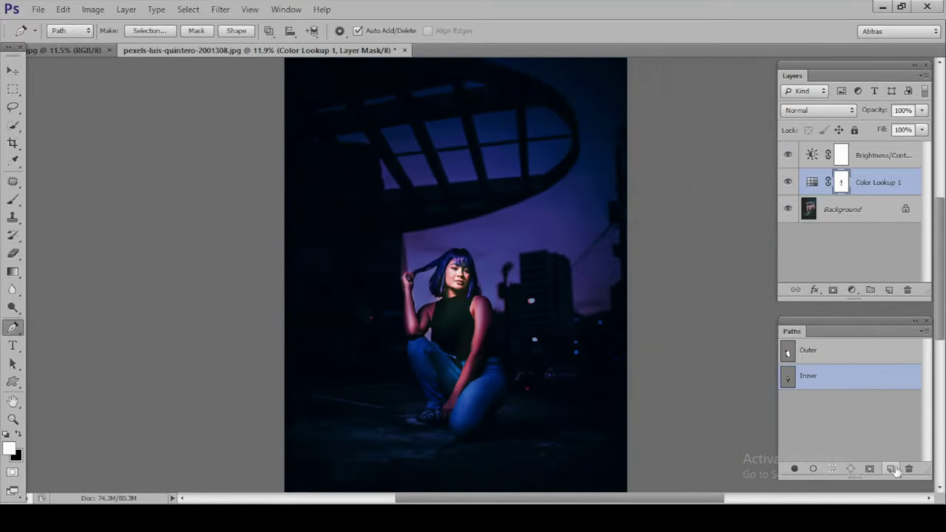
scroll(481, 289, up, 1)
scroll(414, 264, up, 3)
click(400, 250)
click(462, 355)
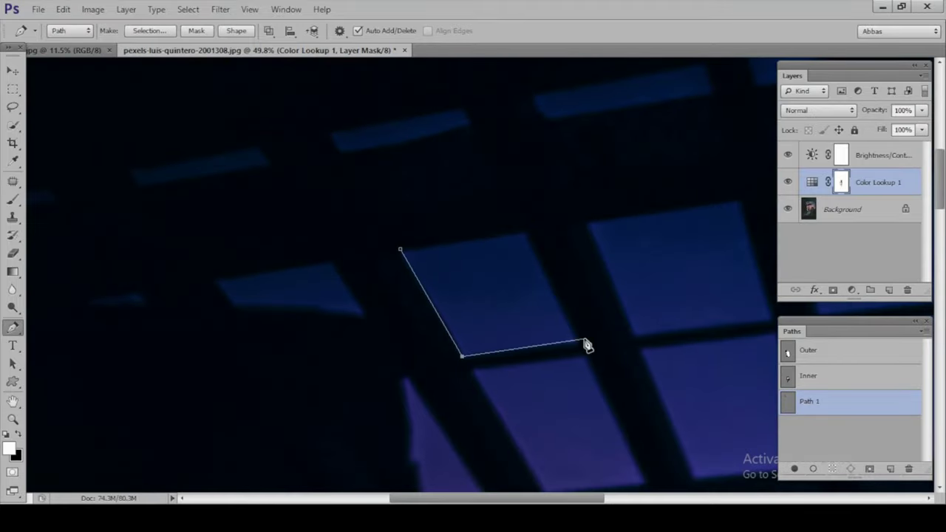
click(580, 343)
click(523, 233)
click(400, 250)
Step: Outline the second and third skylight panes as closed shapes
drag(558, 252, 316, 212)
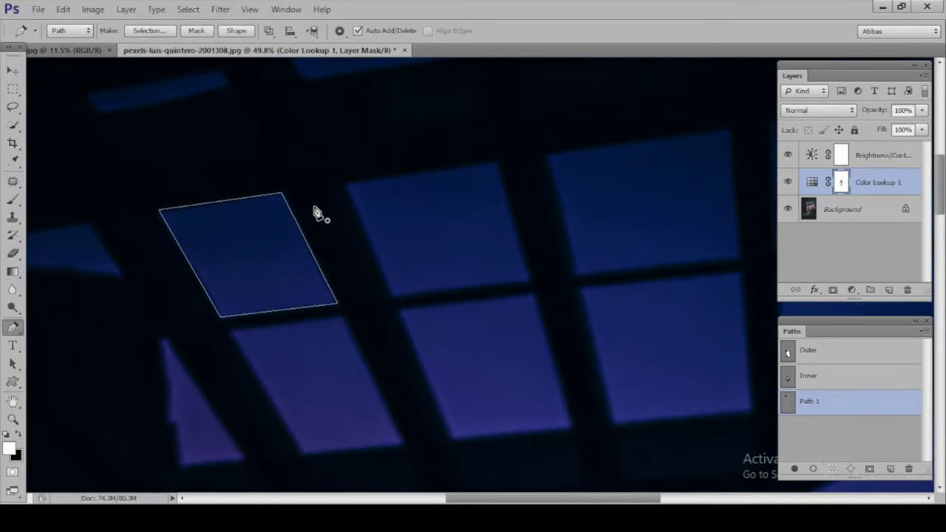
click(347, 187)
click(392, 298)
click(525, 278)
click(494, 164)
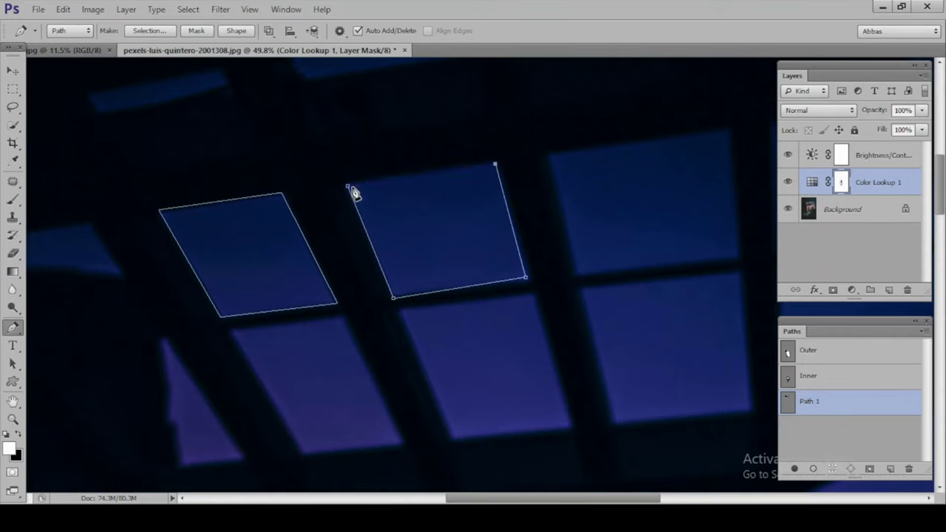
click(348, 186)
drag(443, 248, 169, 253)
click(277, 166)
click(305, 279)
click(464, 260)
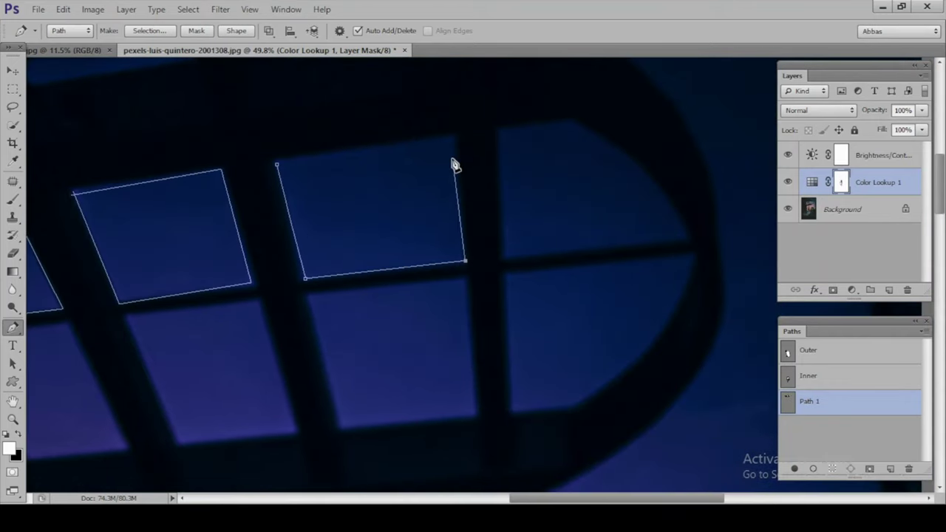
click(451, 139)
click(276, 164)
Step: Outline the rounded end pane and the D-shaped lower pane, curving them along the frame
click(504, 130)
click(502, 260)
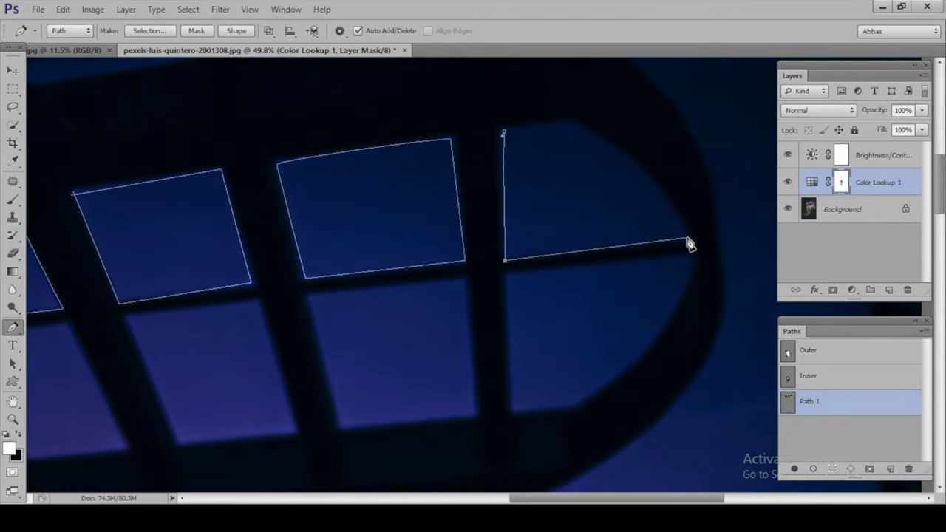
click(691, 238)
drag(587, 125, 547, 128)
click(504, 130)
click(509, 274)
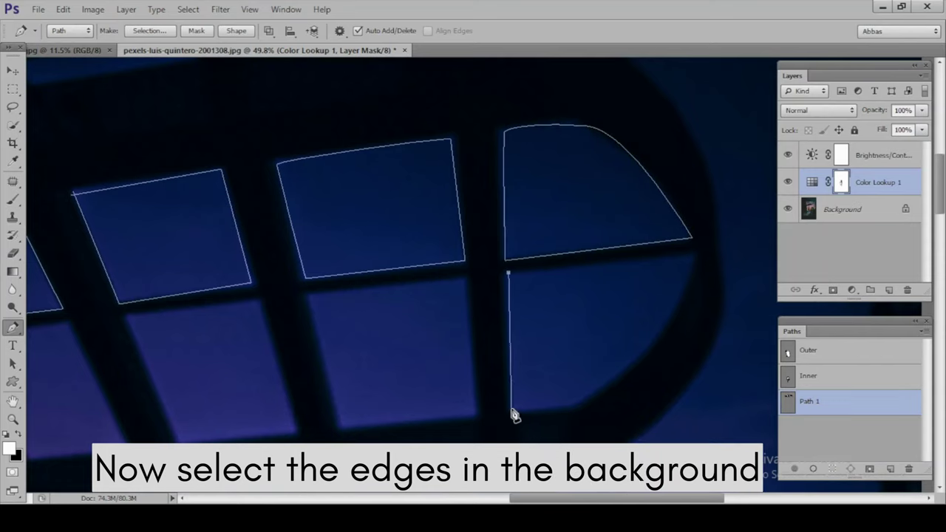
click(511, 407)
click(570, 402)
drag(690, 253, 706, 143)
click(508, 273)
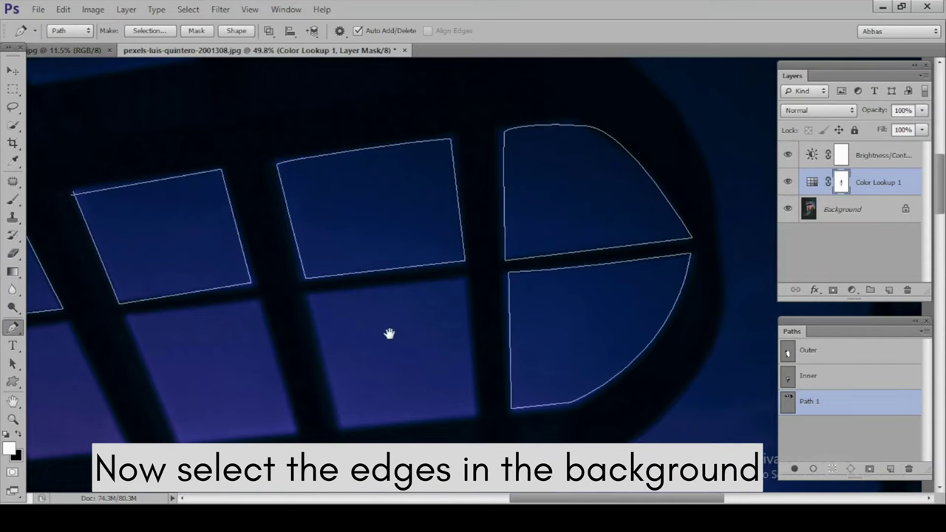
Step: Outline the next skylight panes, including the middle pane, as closed shapes
drag(388, 332, 507, 173)
click(501, 167)
click(528, 300)
click(670, 282)
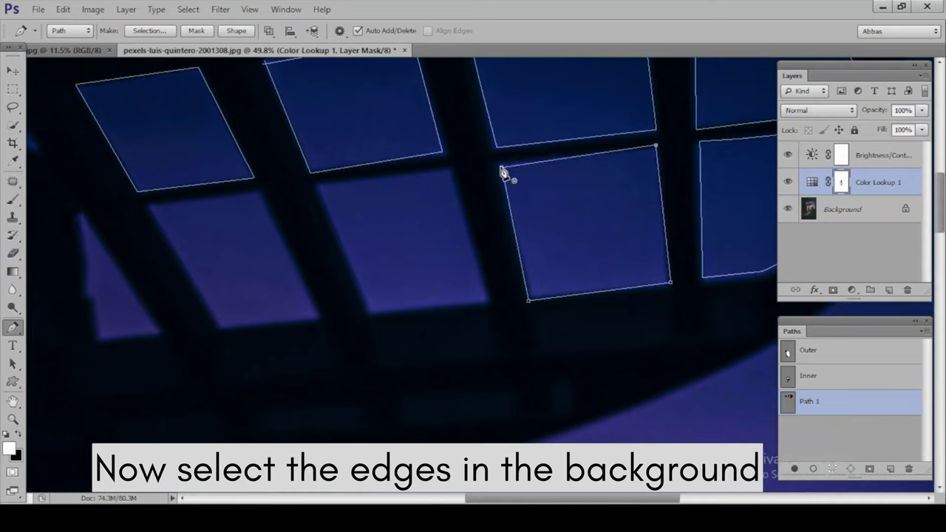
click(368, 318)
click(498, 309)
click(453, 172)
click(319, 189)
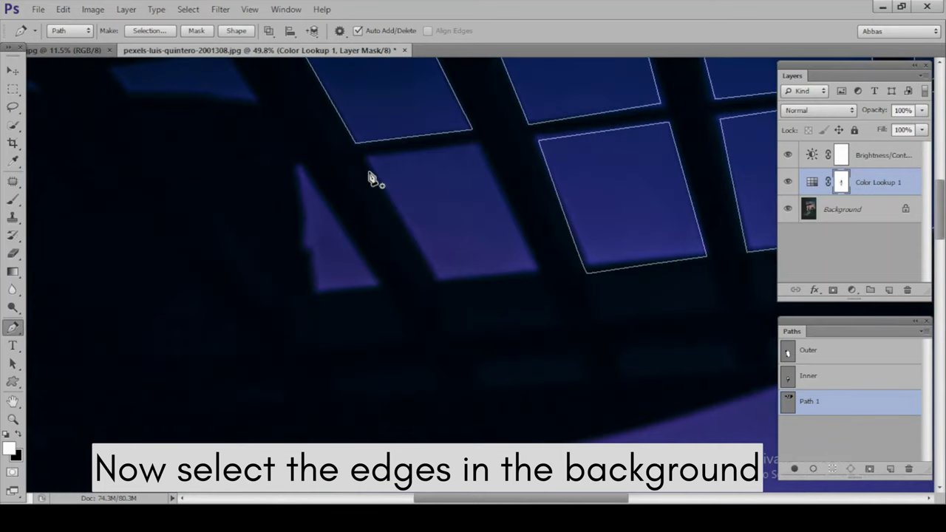
click(367, 158)
click(436, 279)
click(538, 271)
click(481, 144)
click(368, 157)
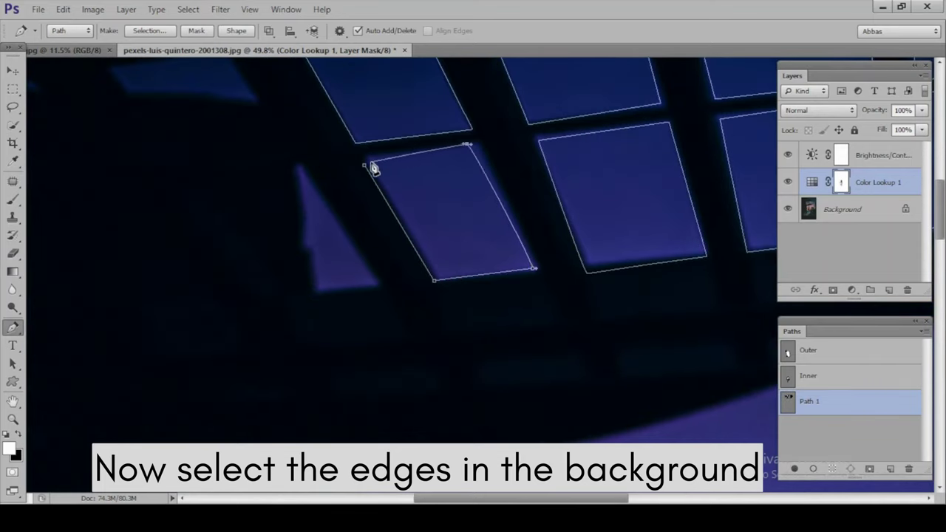
Step: Outline the left skylight pane and the lower left pane at the skylight's left end
scroll(287, 237, down, 2)
drag(287, 237, 512, 347)
click(432, 289)
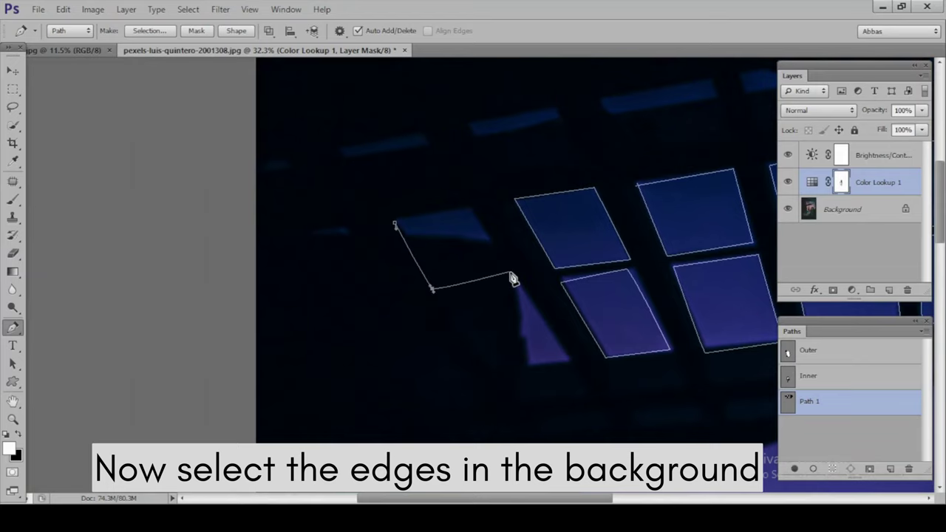
click(510, 272)
click(468, 212)
click(395, 220)
click(440, 309)
click(484, 377)
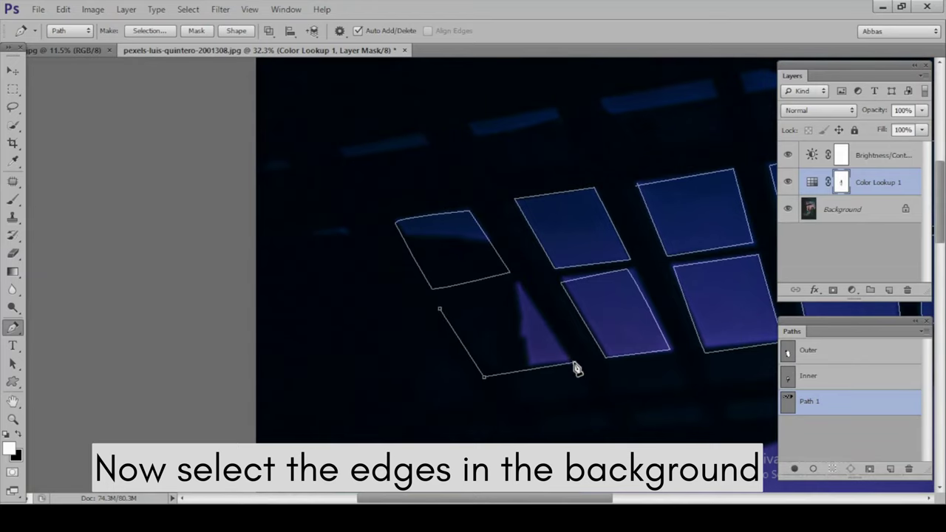
click(575, 362)
click(517, 288)
click(440, 310)
Step: Trace points along the skylight frame edge
scroll(341, 275, down, 1)
click(278, 240)
click(377, 232)
scroll(431, 317, down, 2)
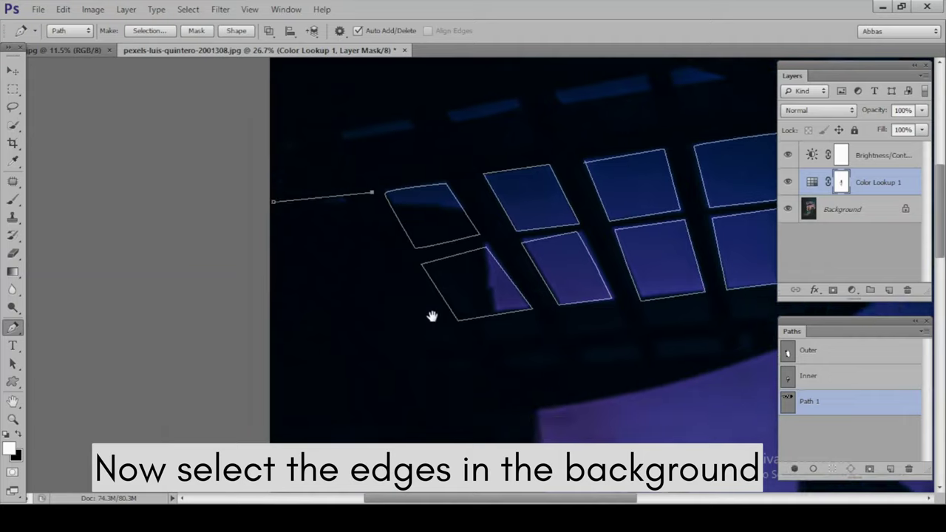
click(449, 301)
click(227, 323)
scroll(228, 407, down, 2)
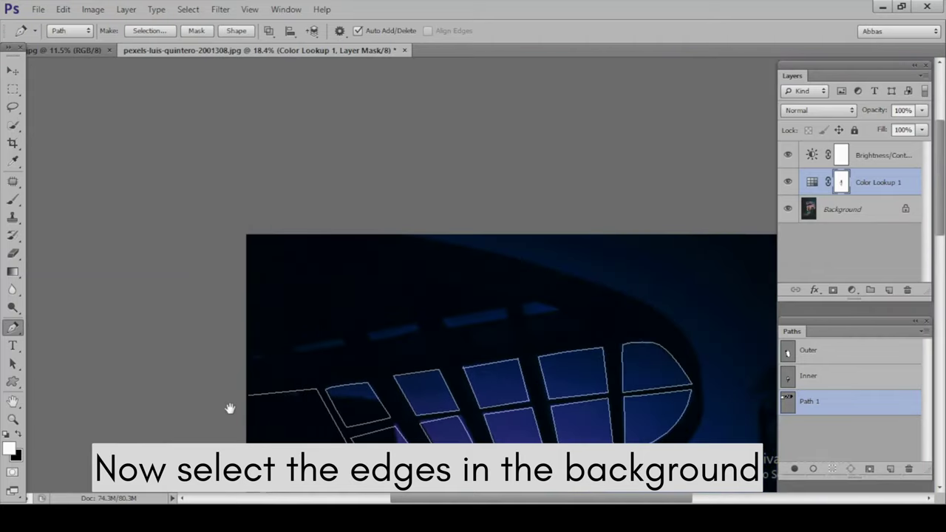
scroll(369, 337, right, 2)
scroll(342, 258, up, 2)
scroll(233, 322, down, 2)
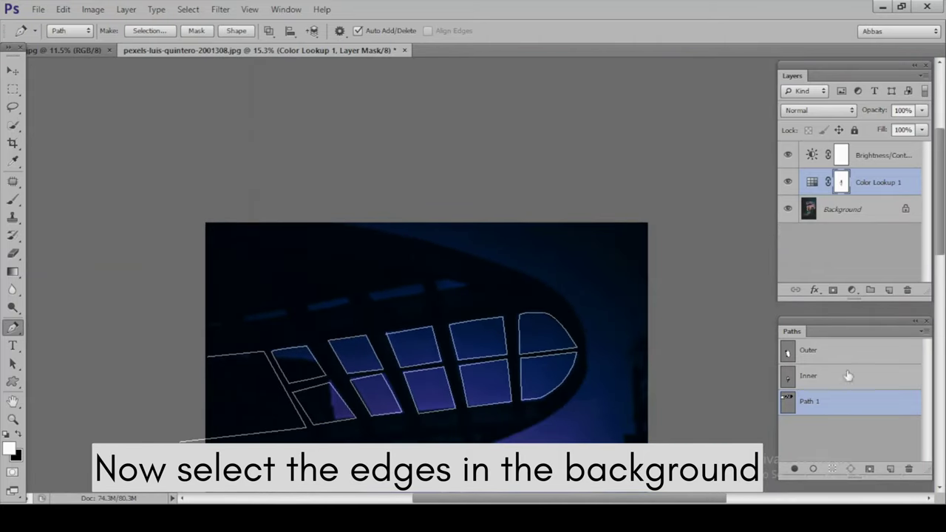
scroll(342, 281, up, 2)
scroll(370, 277, up, 1)
Step: Outline two upper window shapes as closed four-point paths
click(368, 271)
click(394, 323)
click(496, 305)
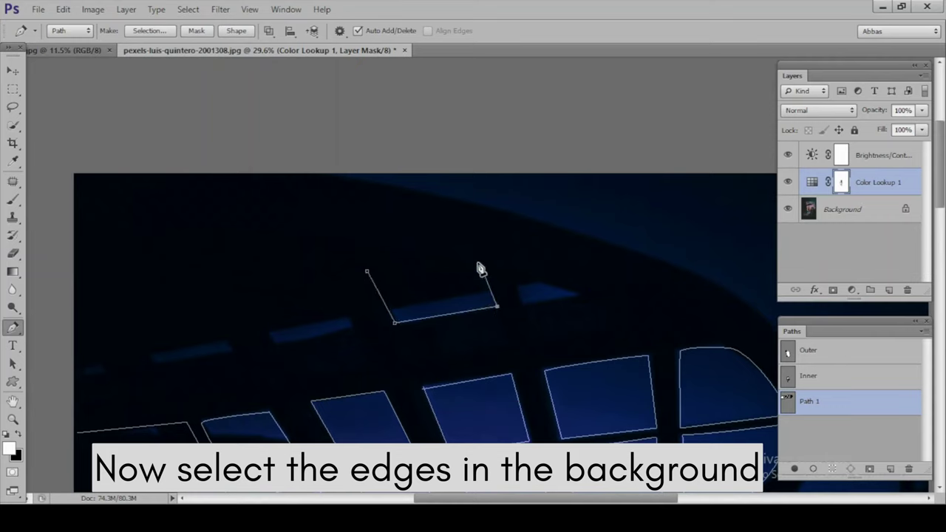
click(470, 248)
click(368, 271)
click(248, 286)
click(279, 344)
click(352, 326)
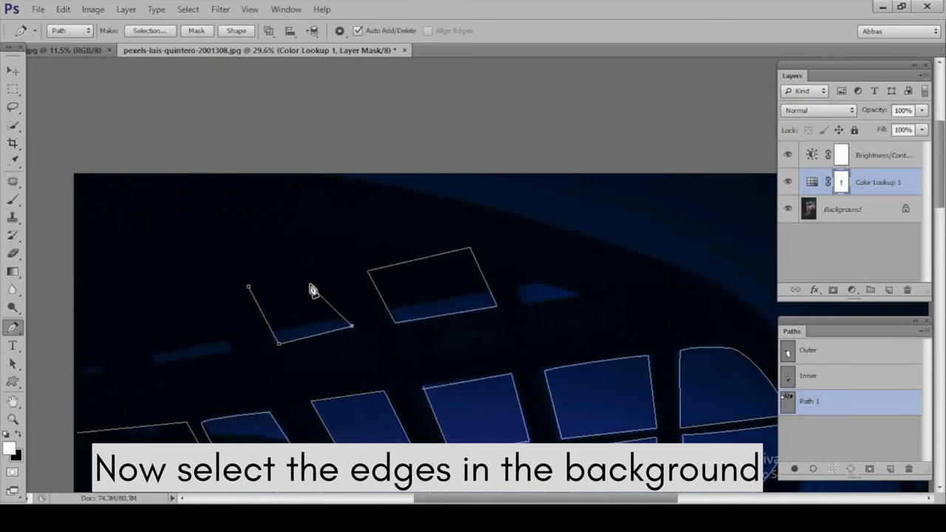
click(317, 269)
click(248, 286)
Step: Outline the leftmost upper window and a fourth window with a curved top edge
click(134, 301)
click(160, 363)
click(227, 353)
click(196, 283)
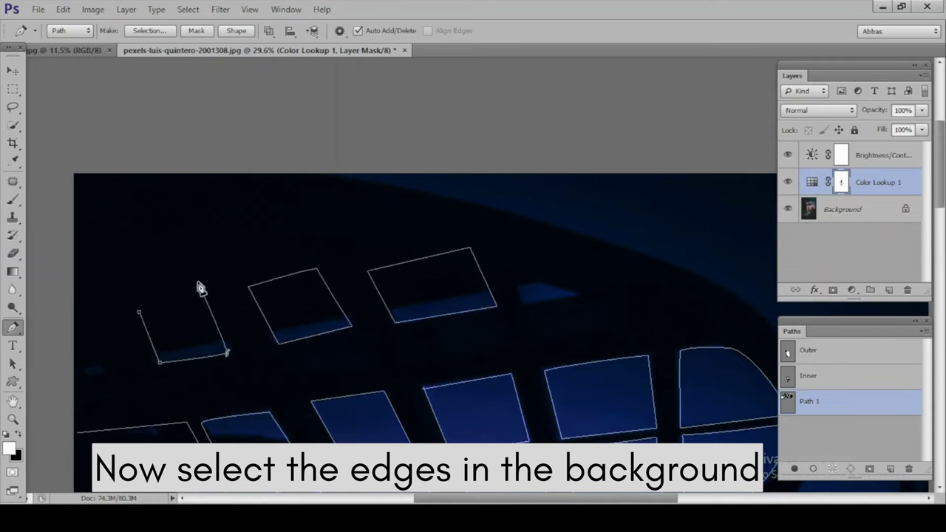
click(134, 301)
click(527, 317)
click(616, 295)
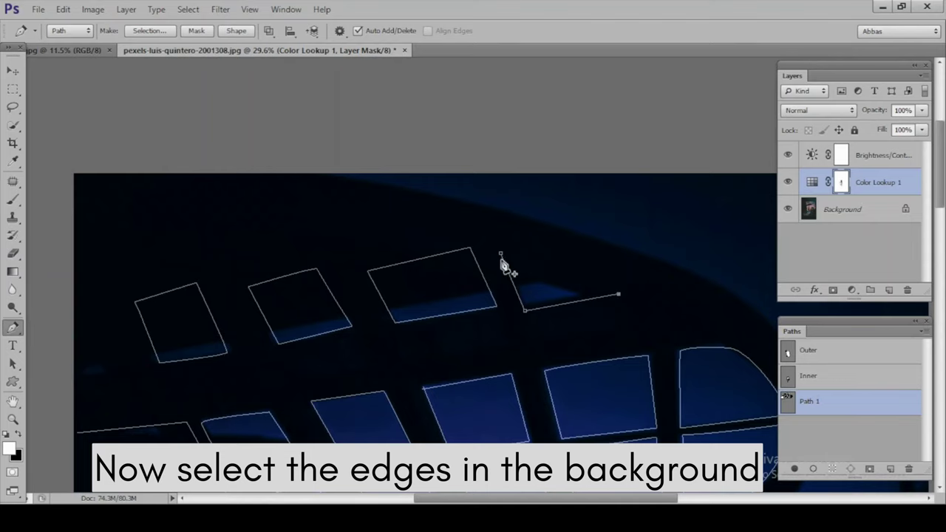
drag(501, 253, 433, 257)
Step: Trace the roof's long curved edge above the woman with smooth curve points
scroll(692, 308, down, 1)
scroll(553, 235, down, 1)
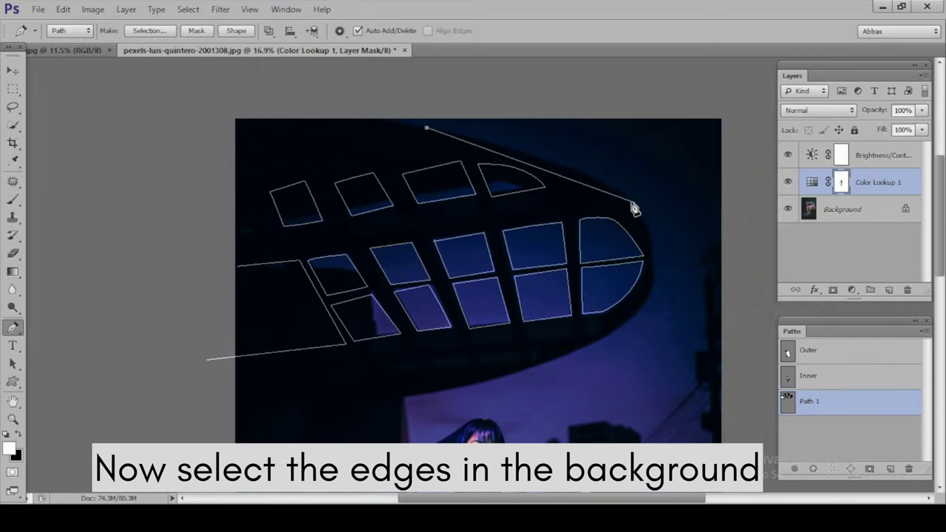
click(407, 122)
mouse_move(622, 191)
mouse_down()
mouse_move(671, 229)
mouse_move(634, 327)
mouse_up()
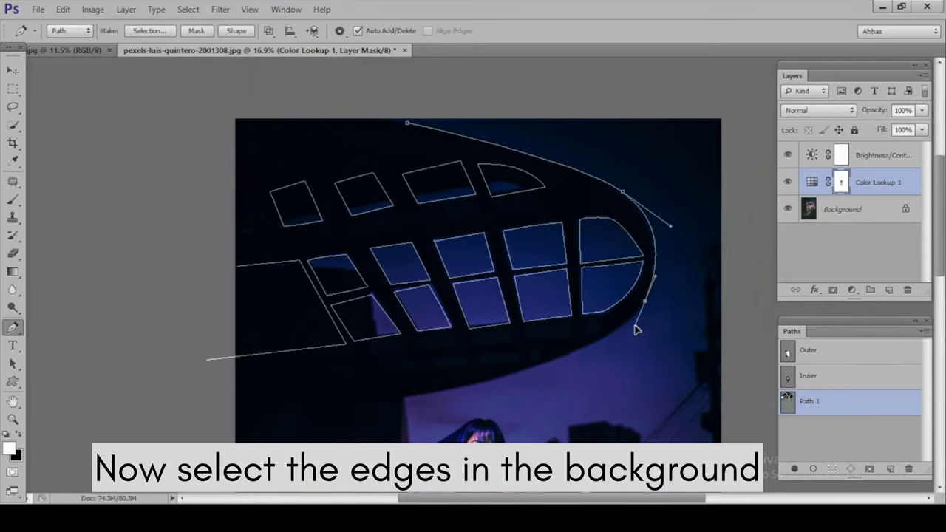
scroll(524, 271, down, 3)
drag(494, 281, 385, 292)
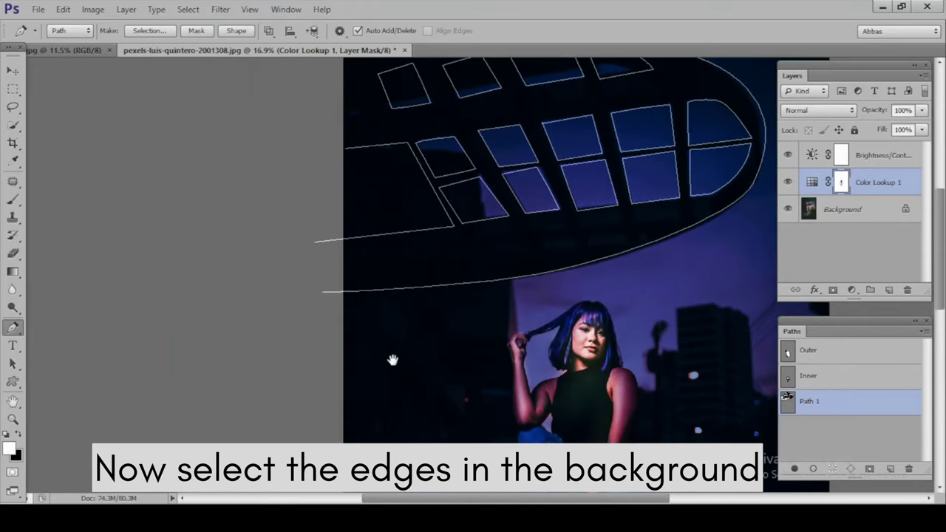
scroll(393, 359, down, 3)
Step: Deselect Path 1 and begin Path 2 with points down the tall building's right edge
click(885, 436)
click(890, 469)
drag(744, 346, 441, 298)
scroll(441, 298, up, 3)
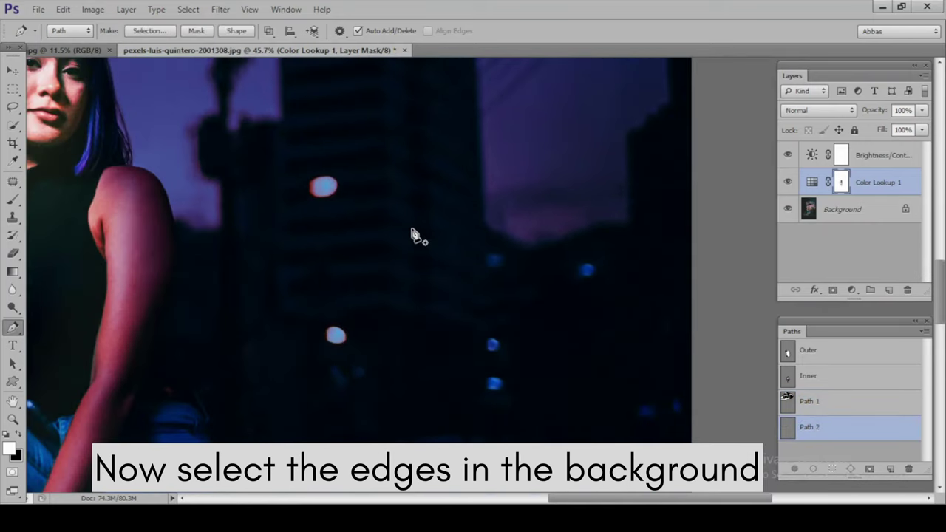
scroll(585, 320, up, 2)
click(620, 122)
scroll(620, 122, down, 5)
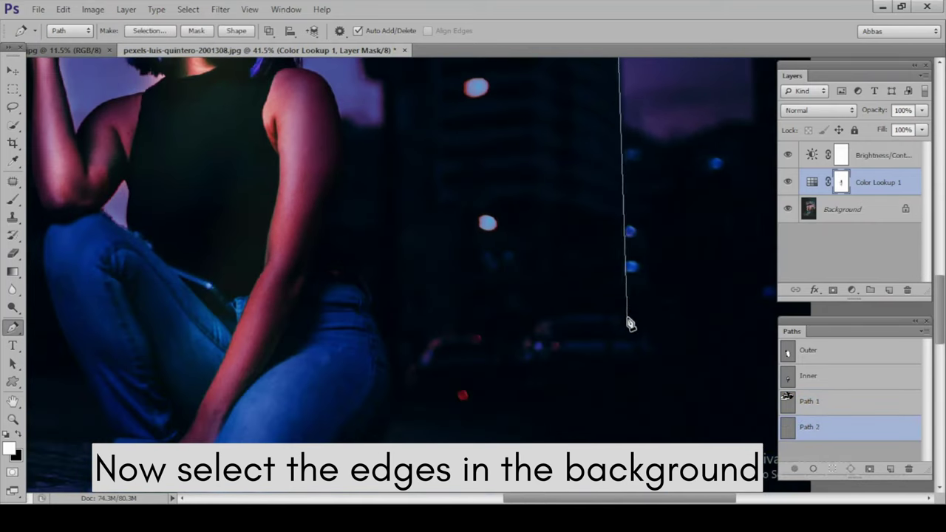
click(627, 318)
scroll(591, 303, down, 2)
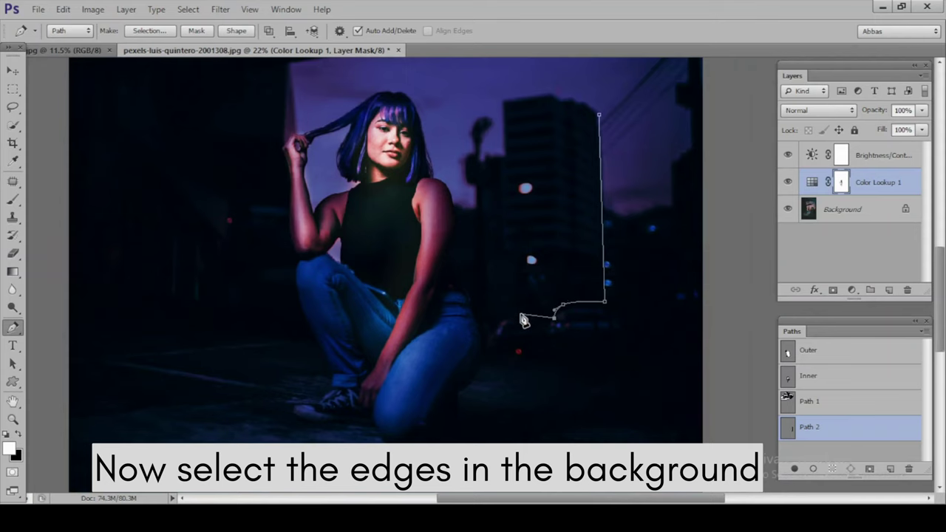
Step: Add the building's left-edge and top-left corner points, then close the outline
scroll(510, 347, up, 1)
scroll(507, 353, up, 2)
scroll(517, 365, up, 1)
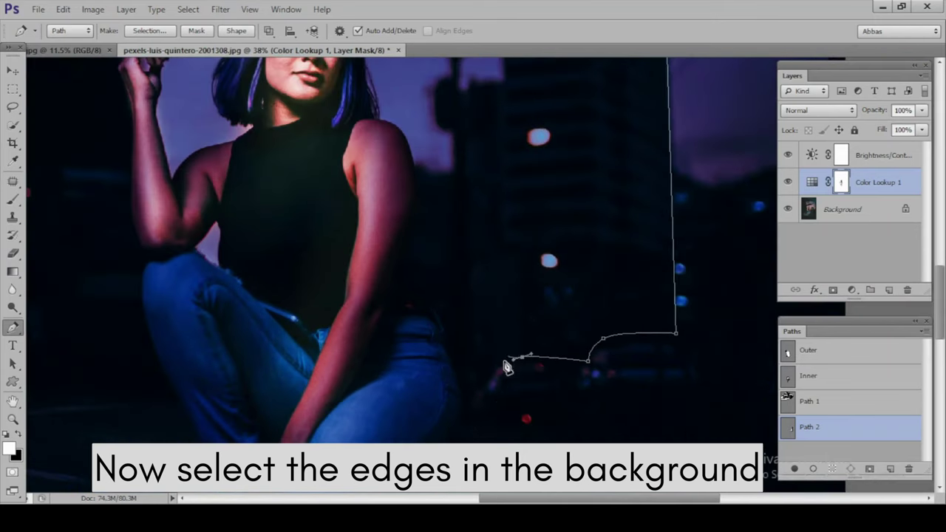
scroll(517, 237, up, 3)
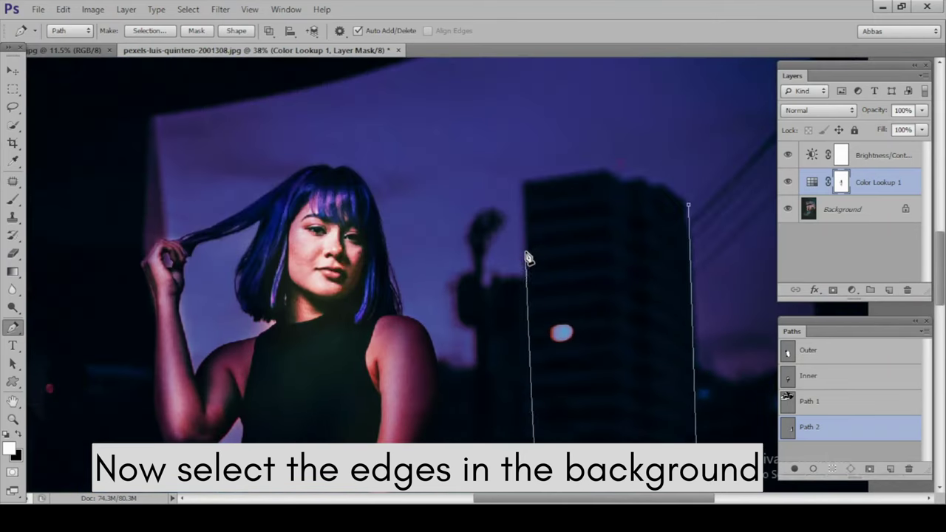
scroll(529, 258, down, 5)
drag(651, 260, 580, 251)
click(560, 261)
scroll(560, 283, up, 3)
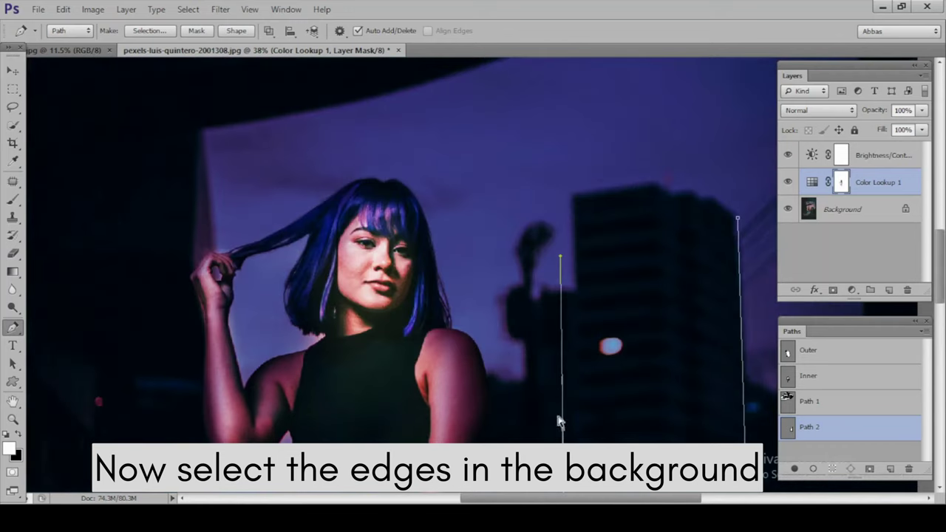
click(572, 196)
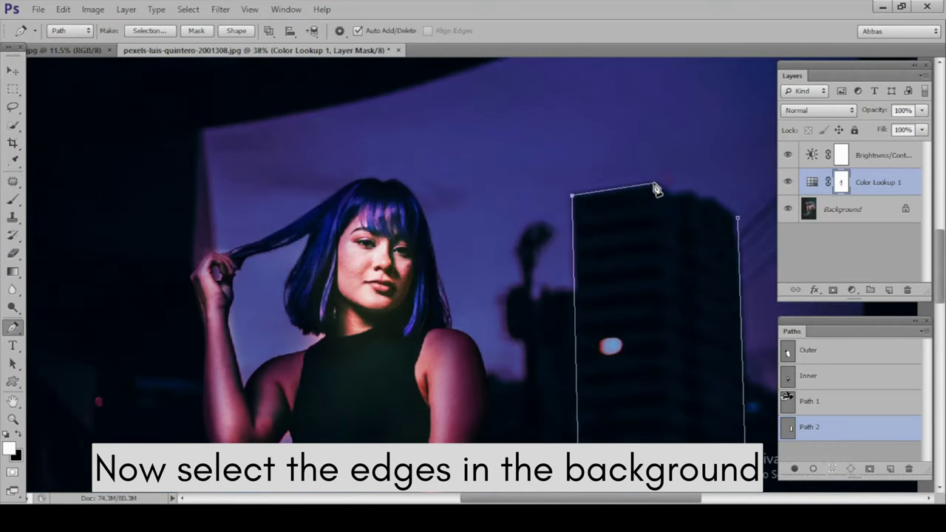
click(739, 226)
scroll(740, 226, down, 4)
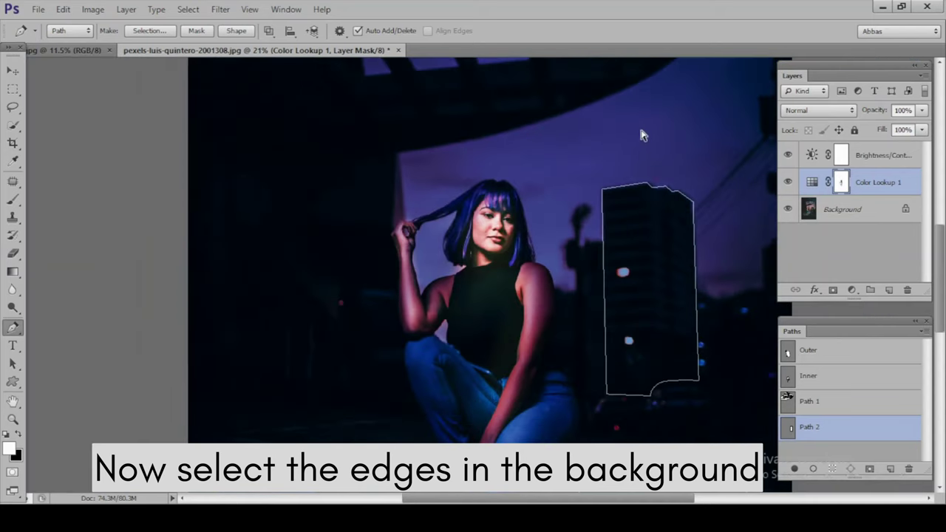
Step: Draw a floor line across the building's top and copy it down to the lower floors
click(867, 451)
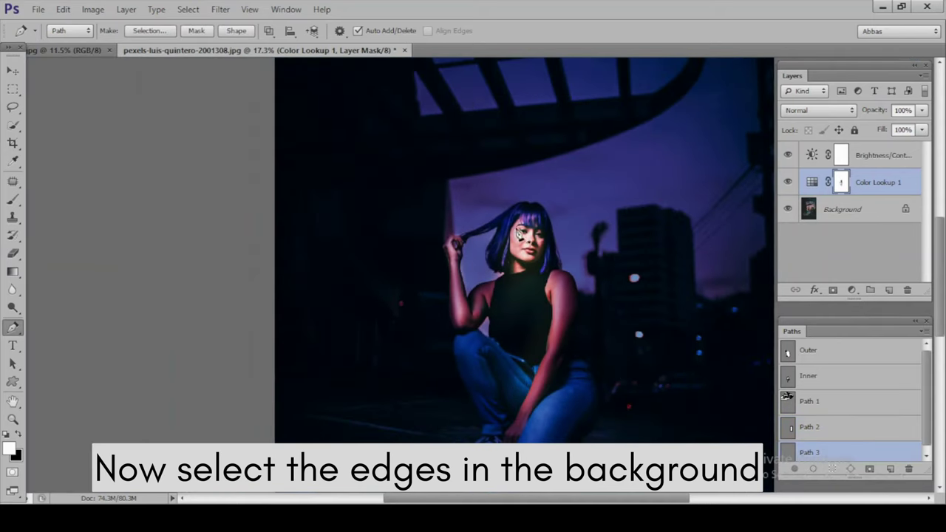
scroll(623, 254, up, 4)
click(621, 213)
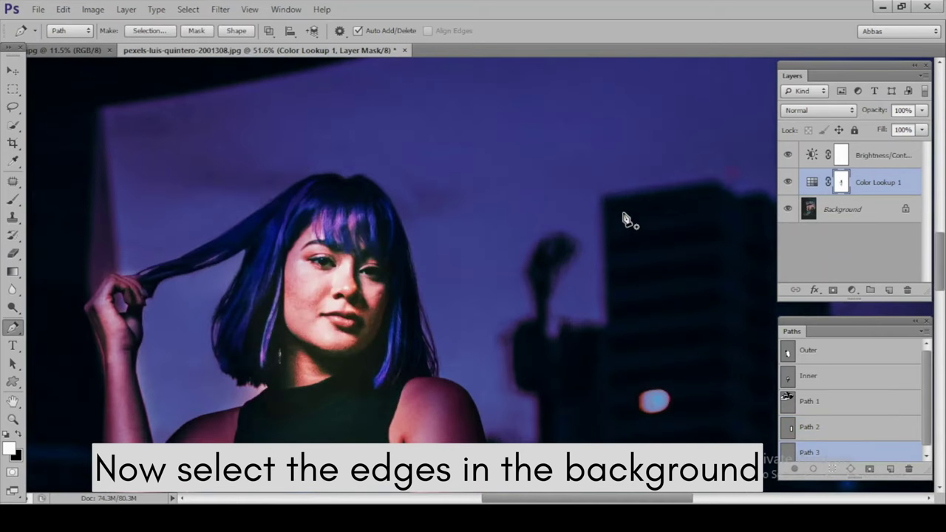
click(707, 200)
key(a)
mouse_move(686, 212)
mouse_down()
mouse_move(676, 245)
mouse_move(682, 272)
mouse_up()
scroll(682, 272, down, 2)
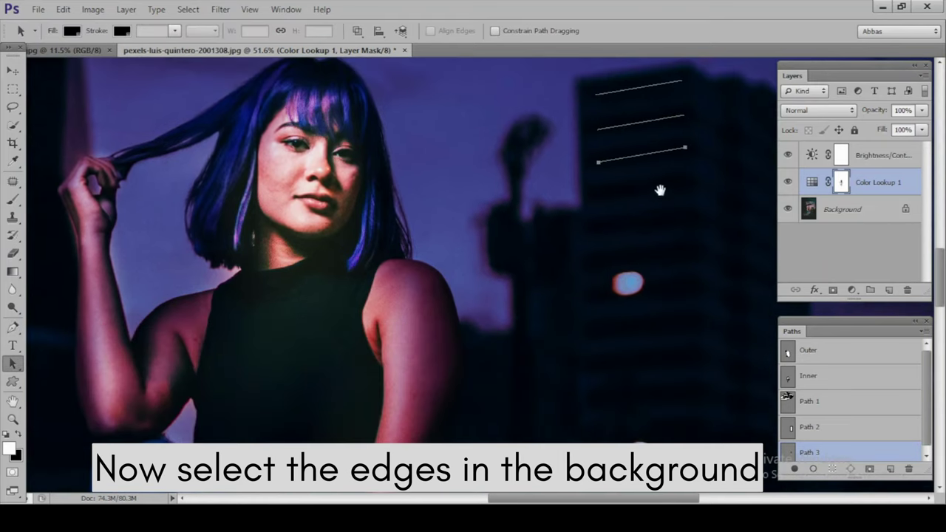
drag(651, 154, 658, 358)
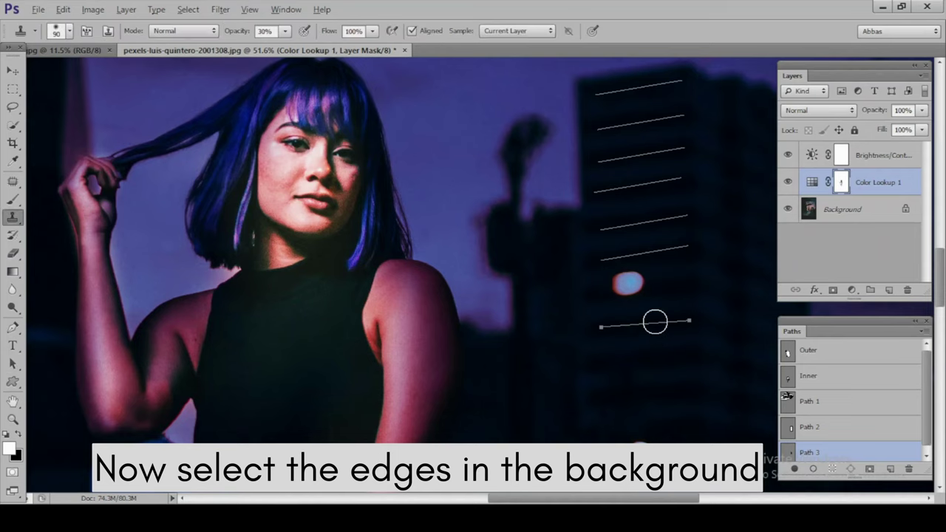
drag(674, 197, 456, 259)
Step: Copy angled lines down the building's side, tilting some to a shallower angle
key(v)
scroll(453, 161, up, 1)
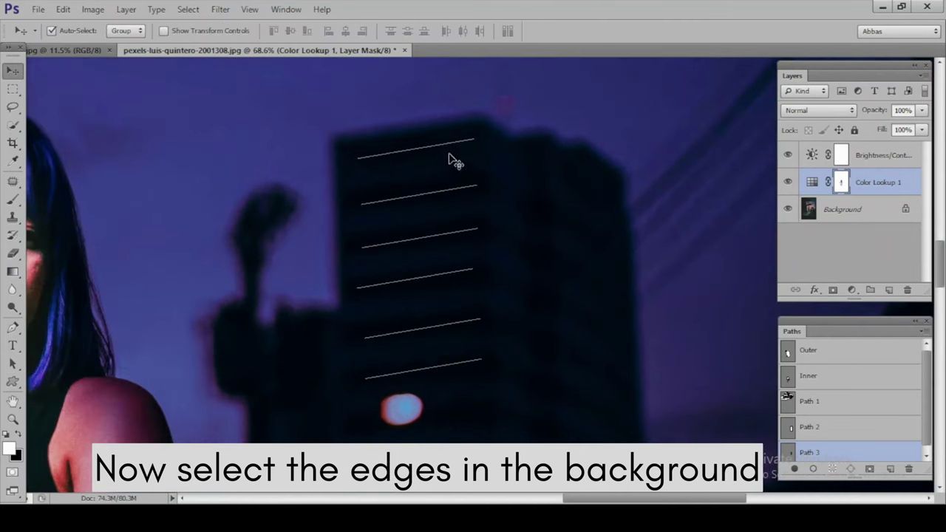
key(p)
scroll(495, 158, up, 1)
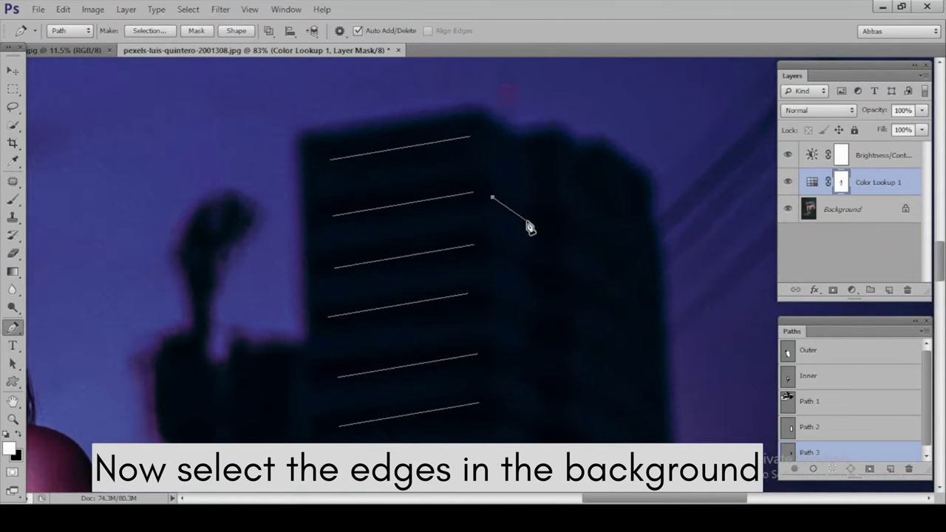
scroll(529, 228, down, 1)
key(a)
mouse_move(497, 104)
mouse_down()
mouse_move(509, 156)
mouse_move(502, 257)
mouse_move(510, 307)
mouse_up()
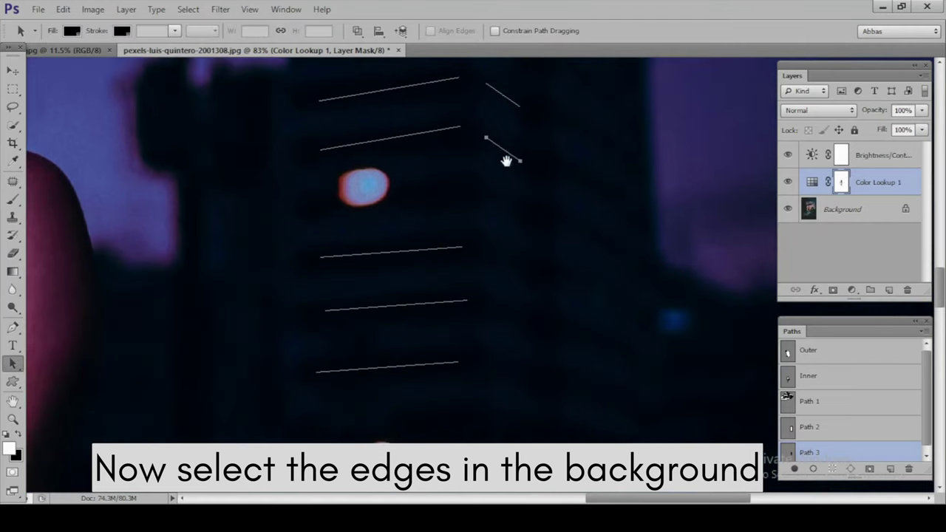
mouse_move(509, 157)
mouse_down()
mouse_move(517, 268)
mouse_move(556, 281)
mouse_up()
key(ctrl+t)
key(Return)
drag(500, 268, 508, 368)
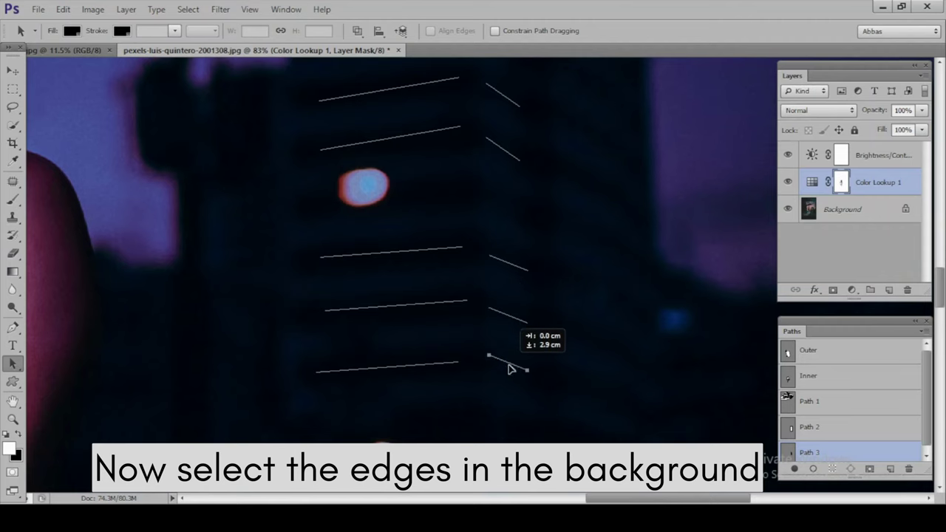
drag(515, 269, 522, 204)
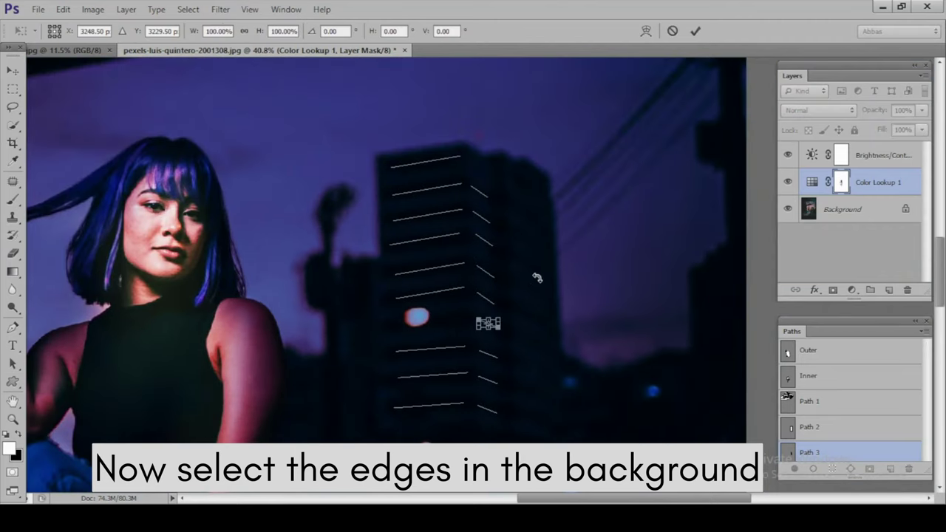
key(Return)
Step: Draw a new diagonal line further right and copy it several times down the building
key(p)
scroll(527, 245, up, 4)
click(515, 254)
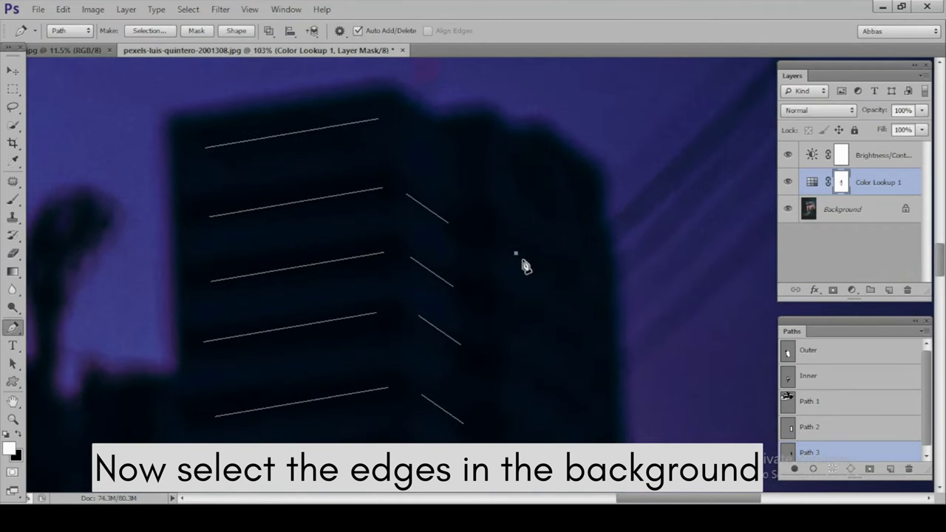
click(601, 320)
drag(601, 320, 575, 195)
key(a)
drag(534, 156, 531, 270)
drag(530, 270, 537, 326)
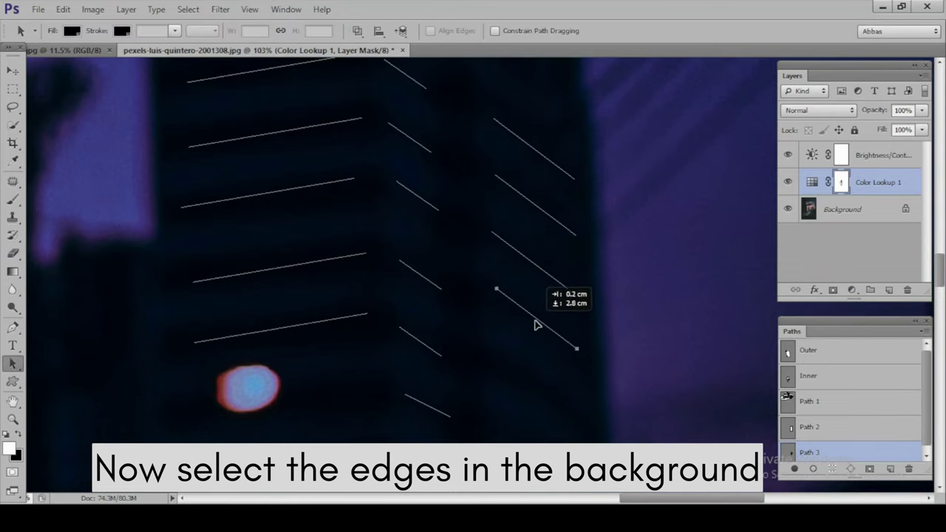
scroll(540, 169, down, 3)
mouse_move(540, 170)
mouse_down()
mouse_move(545, 245)
mouse_move(535, 302)
mouse_up()
scroll(534, 302, down, 2)
mouse_move(532, 194)
mouse_down()
mouse_move(527, 222)
mouse_move(566, 270)
mouse_up()
Step: Rotate a copied diagonal line to a shallower angle
key(ctrl+t)
drag(624, 291, 629, 275)
key(Return)
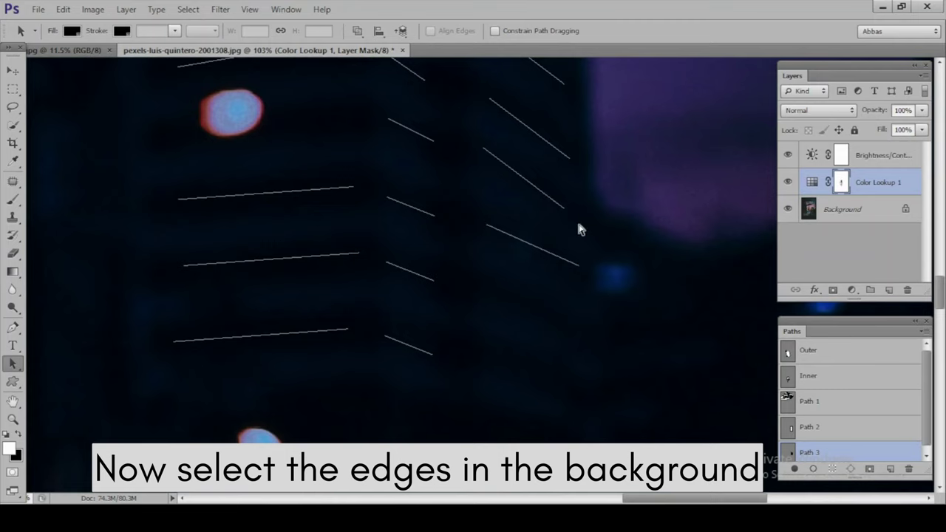
key(ctrl+t)
key(Escape)
key(ctrl+t)
drag(583, 209, 631, 209)
key(Escape)
key(ctrl+t)
key(Return)
Step: Tilt the diagonal line slightly and add one more copy lower down the building
key(ctrl+t)
drag(624, 257, 634, 264)
key(Return)
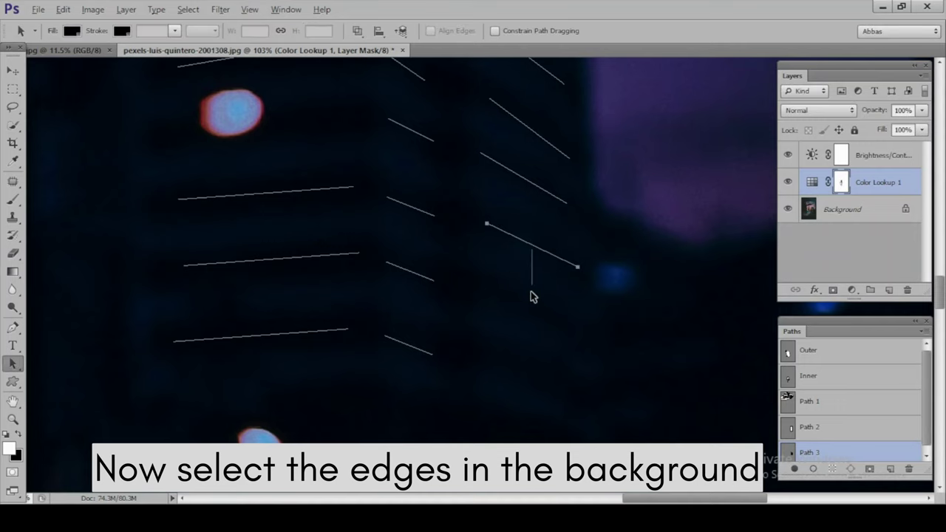
alt+drag(539, 250, 542, 376)
scroll(566, 353, down, 5)
scroll(377, 357, up, 3)
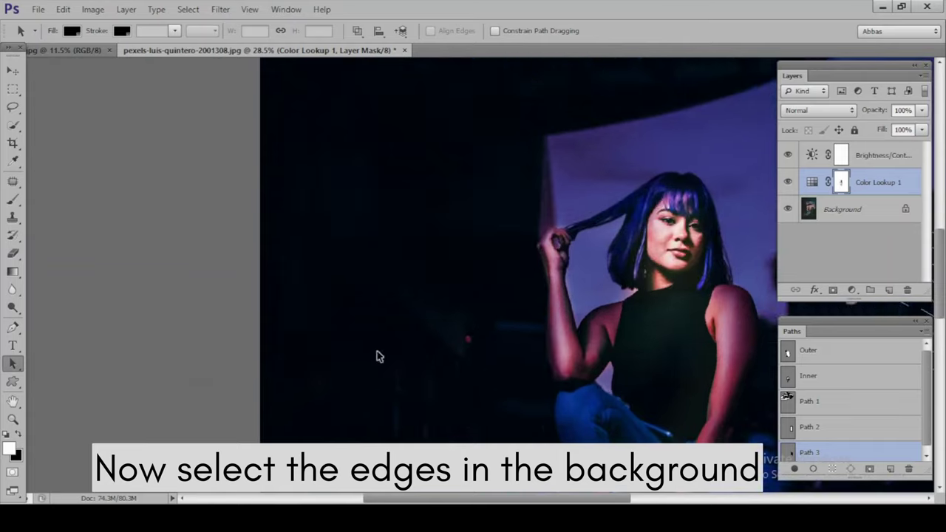
scroll(377, 357, up, 2)
Step: Pen-draw a closed outer window outline on the structure left of the woman
key(p)
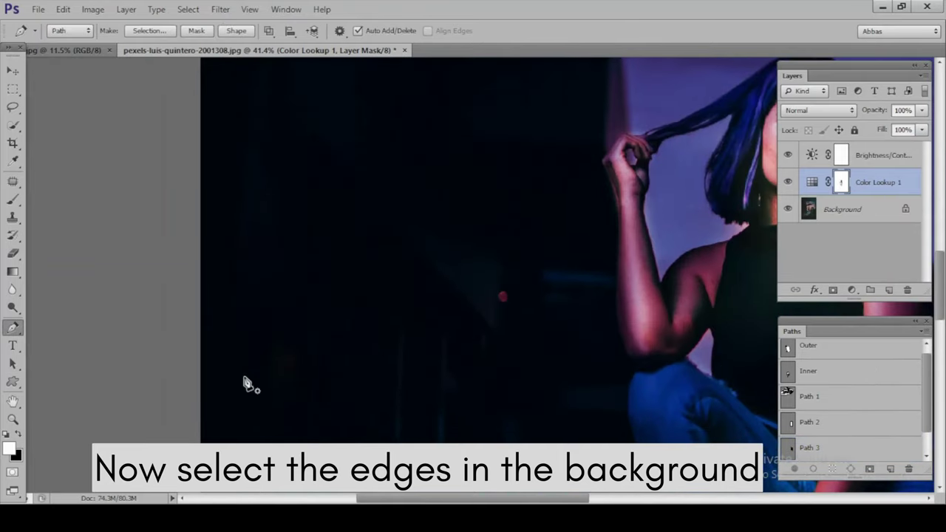
click(315, 389)
click(343, 105)
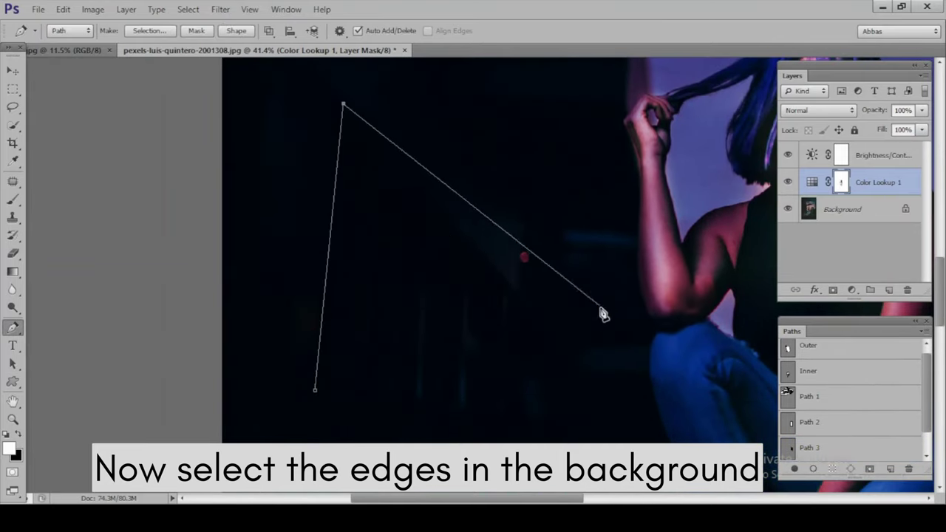
click(530, 299)
click(530, 429)
scroll(528, 405, down, 1)
scroll(529, 406, down, 1)
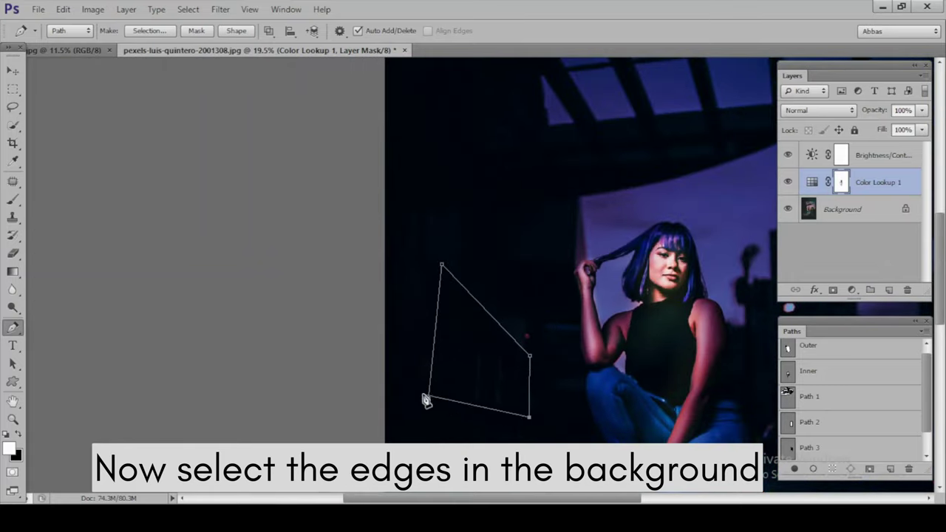
click(427, 400)
Step: Trace an inner window outline inside it and raise its top corner
scroll(454, 376, up, 2)
click(456, 255)
click(444, 421)
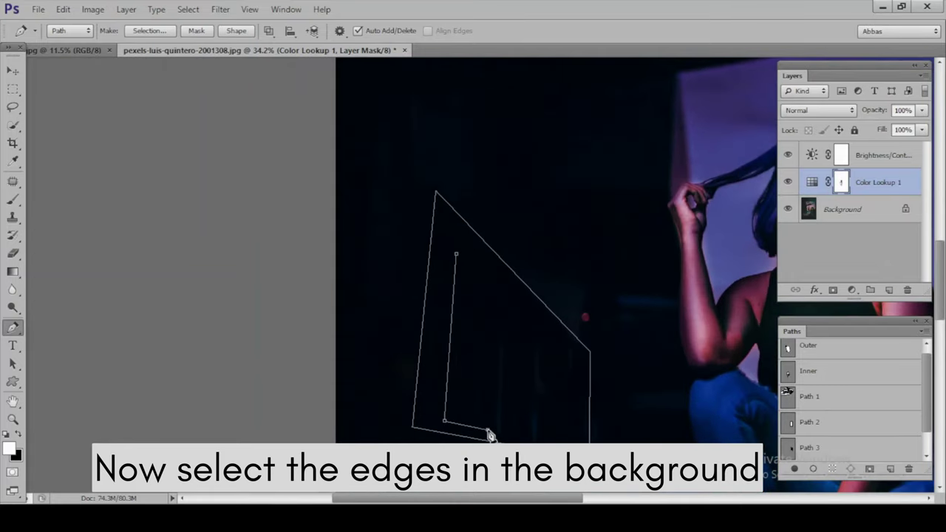
click(506, 290)
drag(457, 255, 457, 244)
Step: Duplicate the inner outline, then move and reshape the copy to fit its window frame
key(ctrl+alt+t)
drag(490, 338, 570, 402)
scroll(562, 433, down, 3)
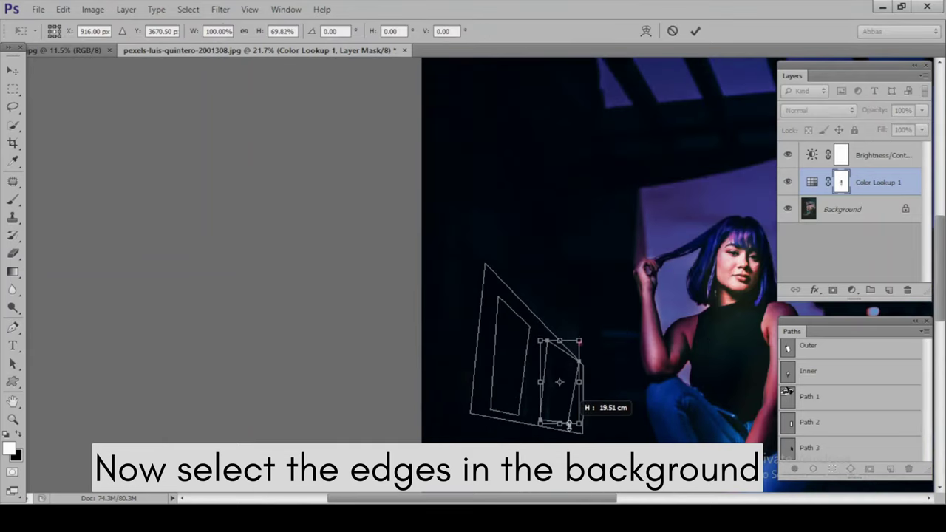
scroll(570, 401, up, 2)
drag(585, 329, 581, 325)
scroll(595, 256, down, 2)
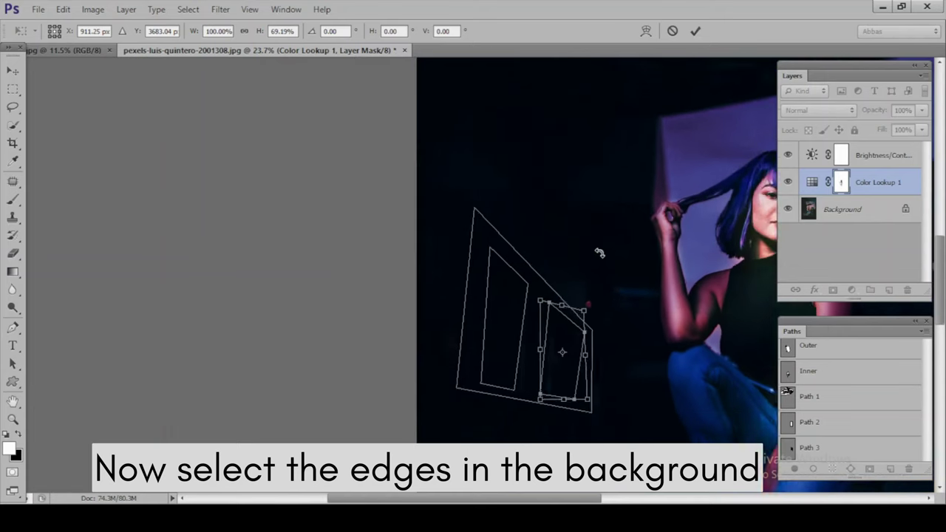
scroll(595, 255, down, 2)
key(Return)
Step: Trace the building edge with anchors down its vertical edge and along a short horizontal edge
scroll(613, 262, up, 2)
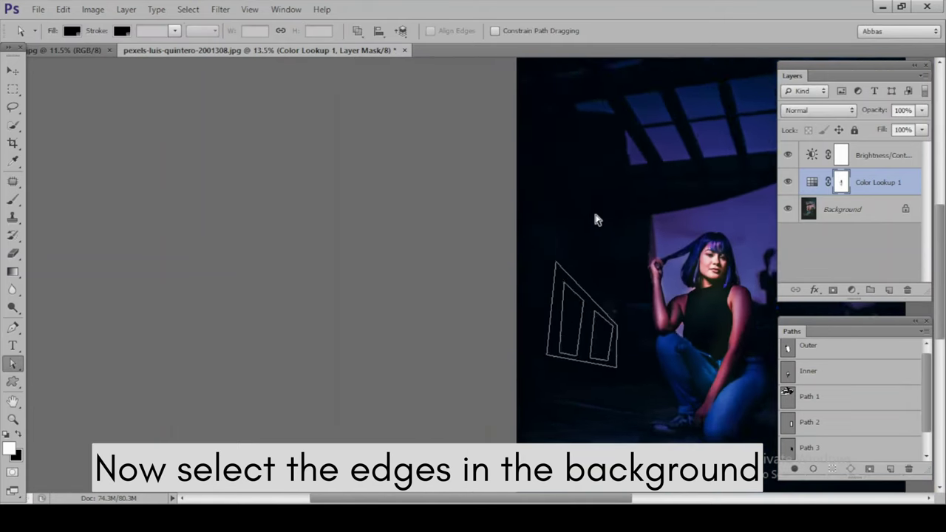
key(p)
click(656, 218)
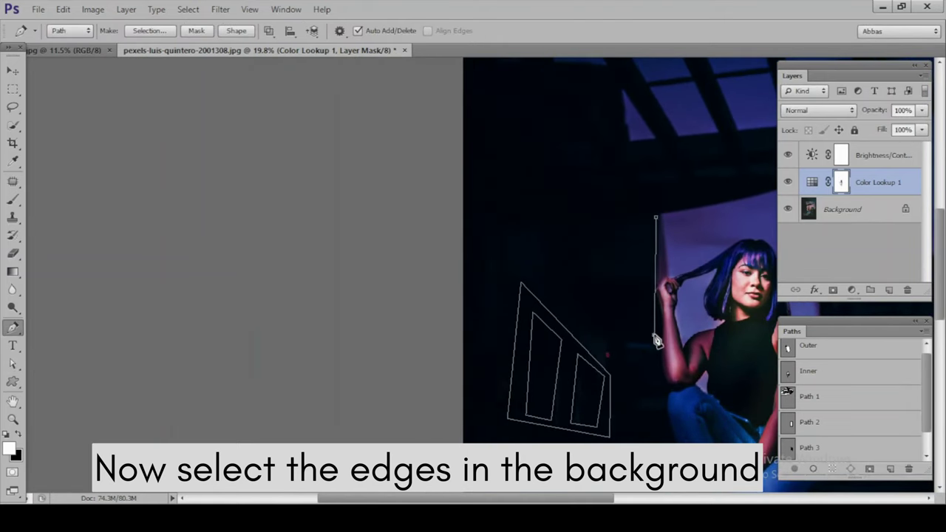
click(653, 334)
click(611, 337)
scroll(473, 210, down, 2)
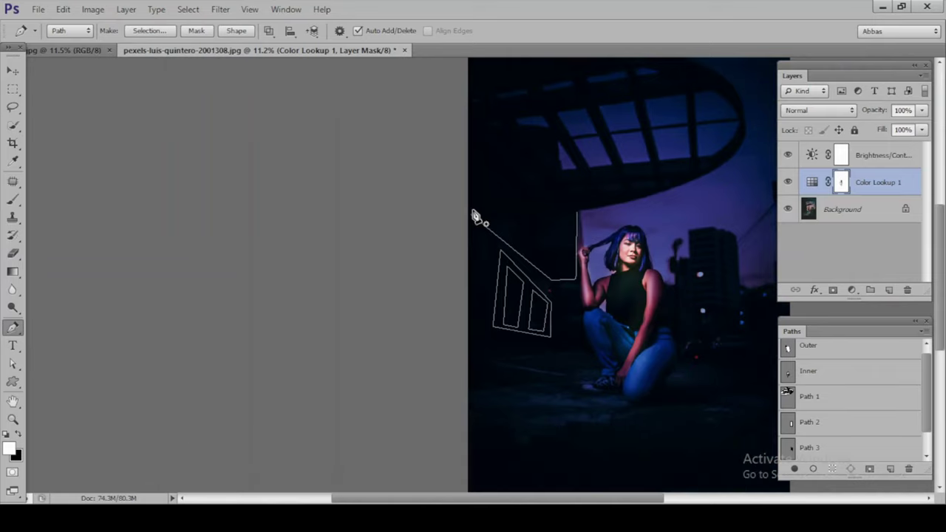
scroll(439, 226, down, 1)
scroll(501, 272, down, 4)
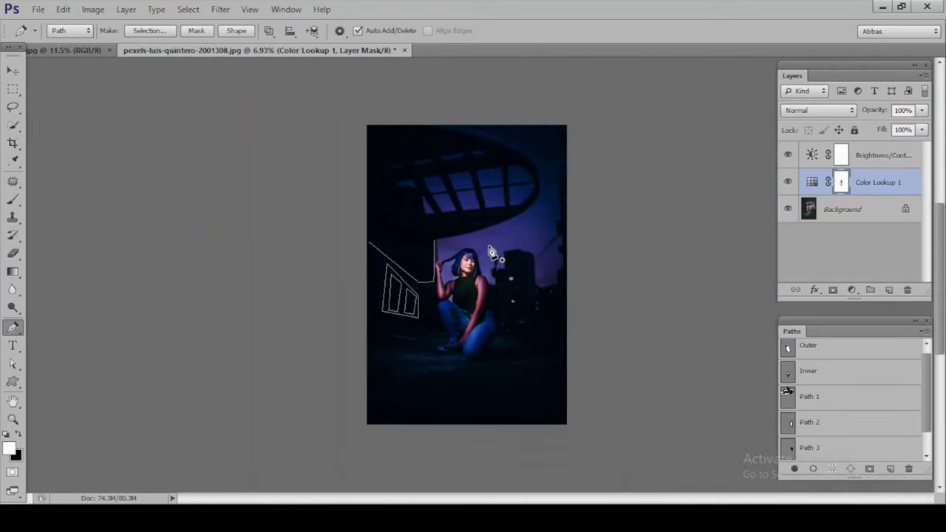
scroll(496, 281, down, 1)
scroll(494, 290, down, 2)
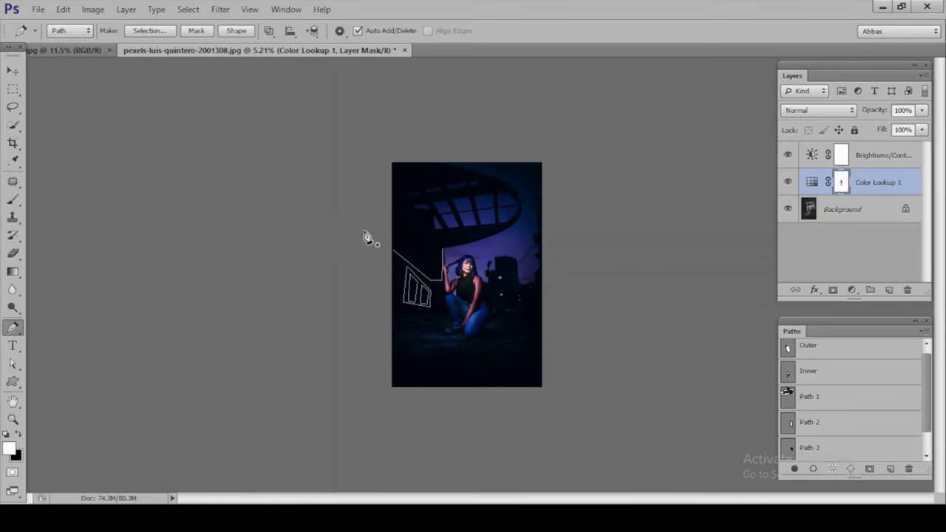
scroll(365, 237, up, 2)
scroll(458, 280, up, 4)
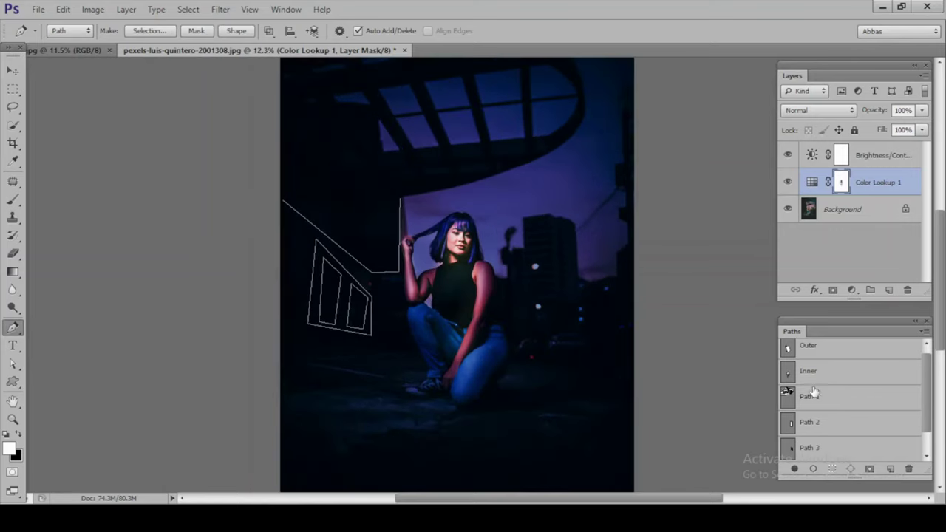
scroll(831, 392, up, 1)
Step: Select the Outer path and add a new empty layer above Brightness/Contrast
click(827, 350)
scroll(547, 325, down, 1)
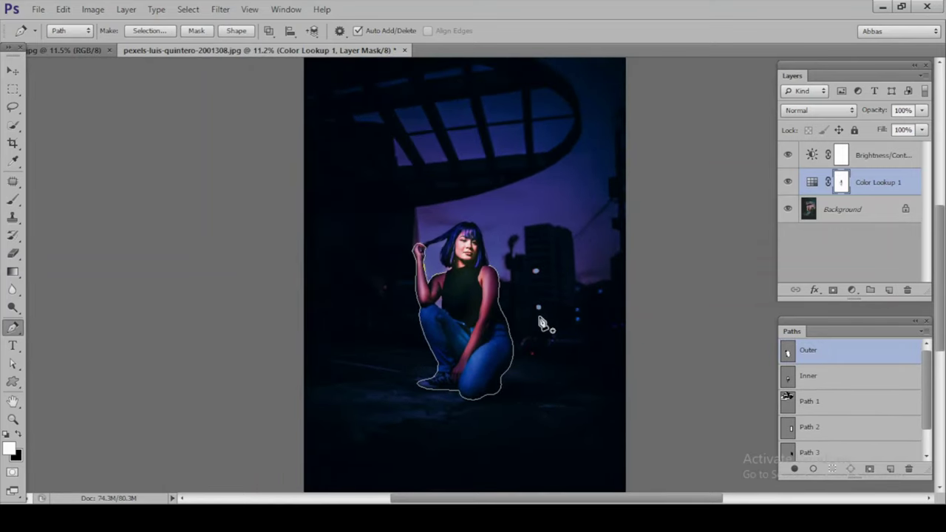
click(842, 157)
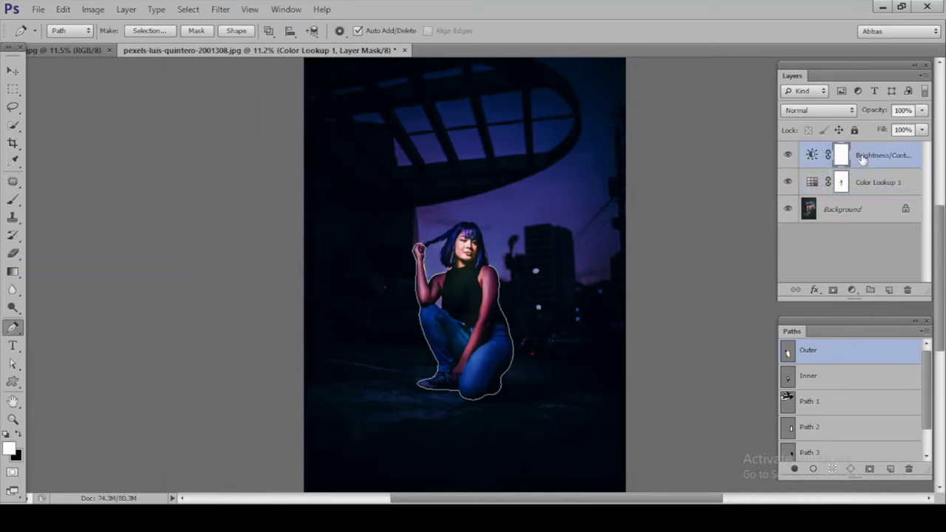
click(887, 289)
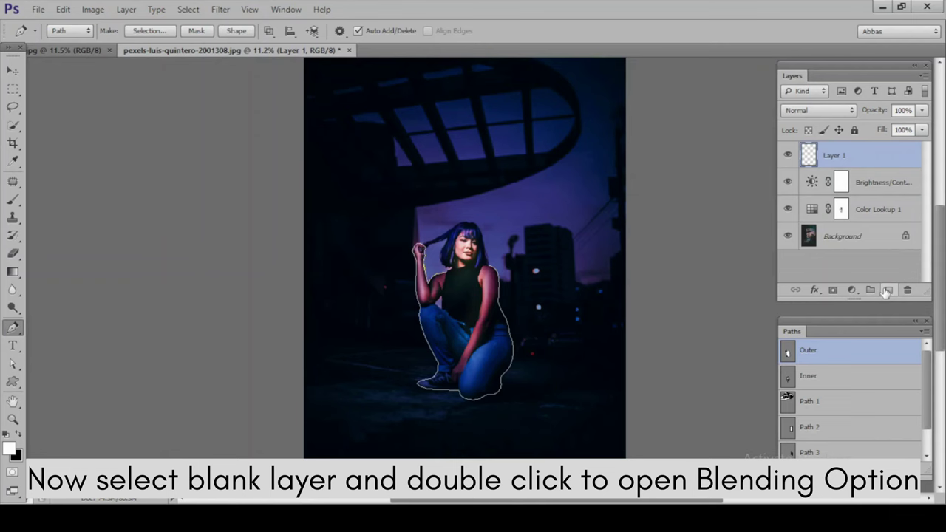
Step: Enable Outer Glow on Layer 1 with Linear Dodge (Add) blend mode at 100% opacity
double_click(859, 152)
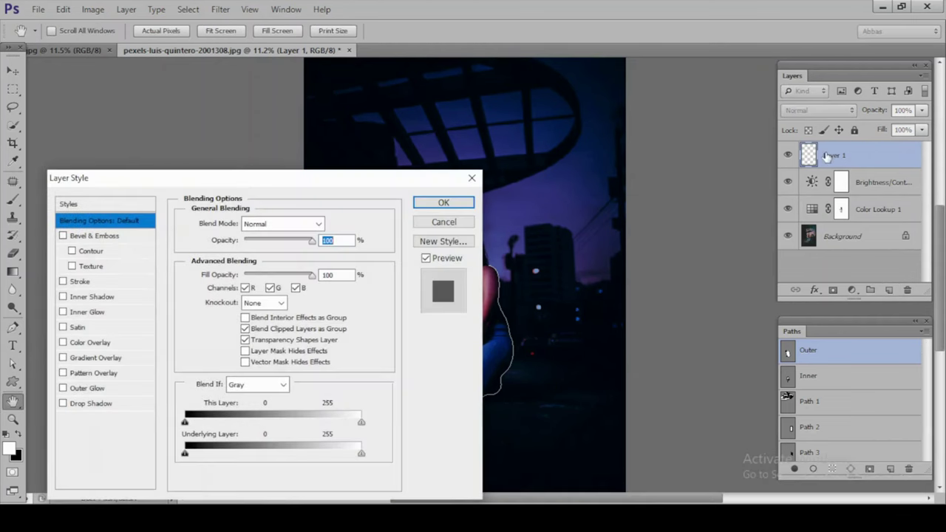
click(89, 388)
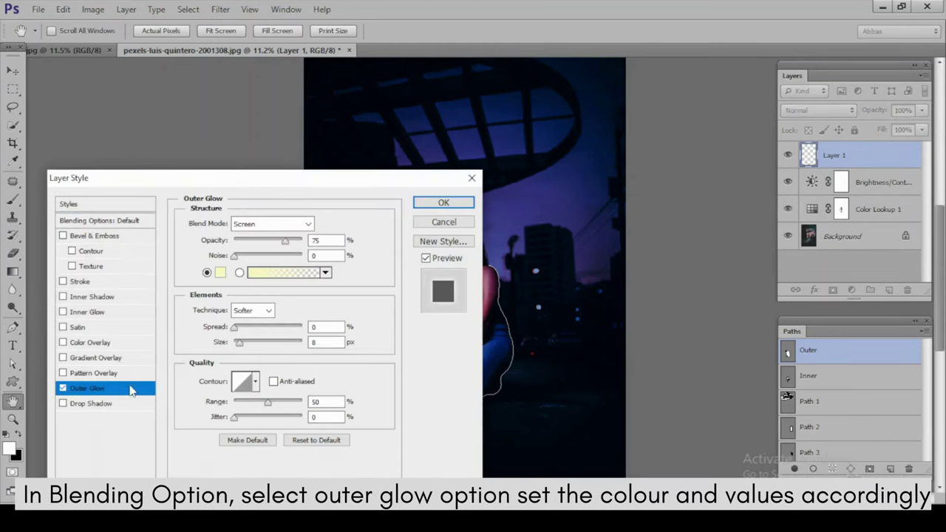
click(292, 228)
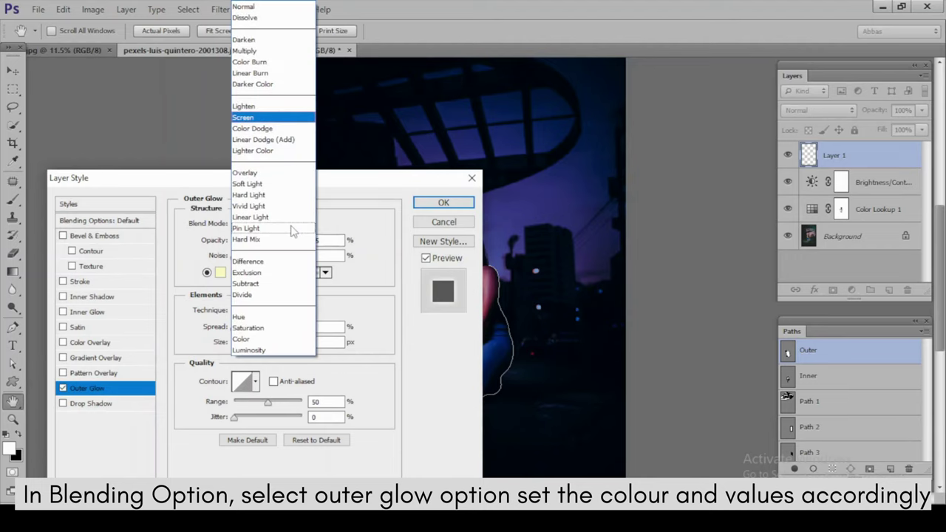
click(263, 139)
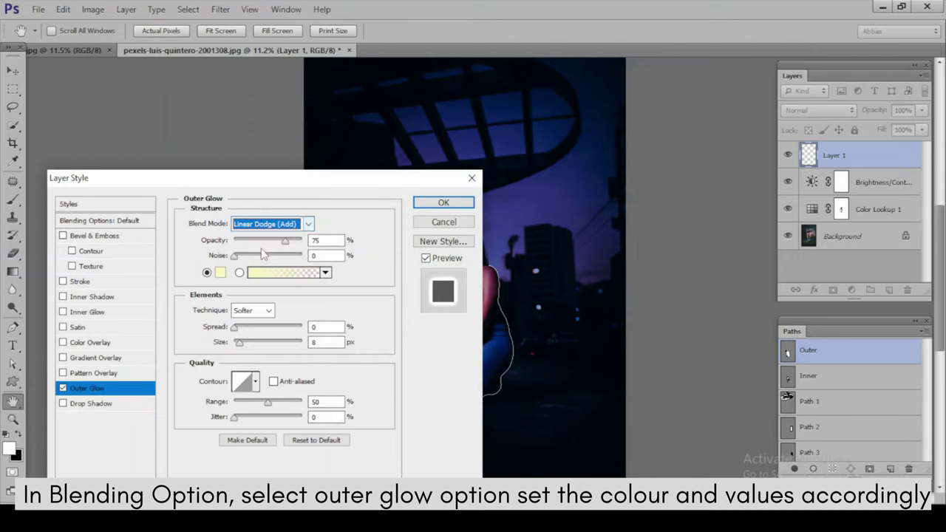
double_click(318, 240)
text(1)
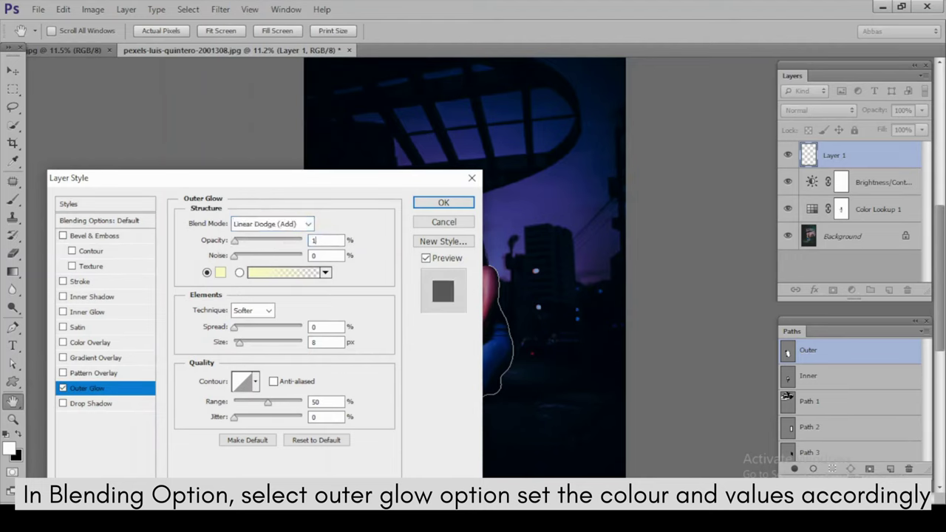
text(00)
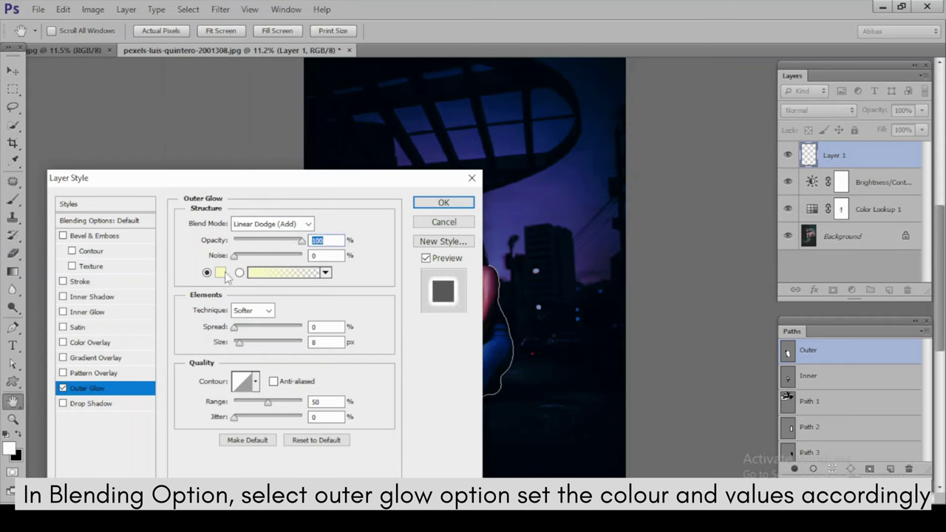
Step: Set the glow colour to blue #007eff and size to 100 px, then apply the style
click(221, 273)
click(569, 205)
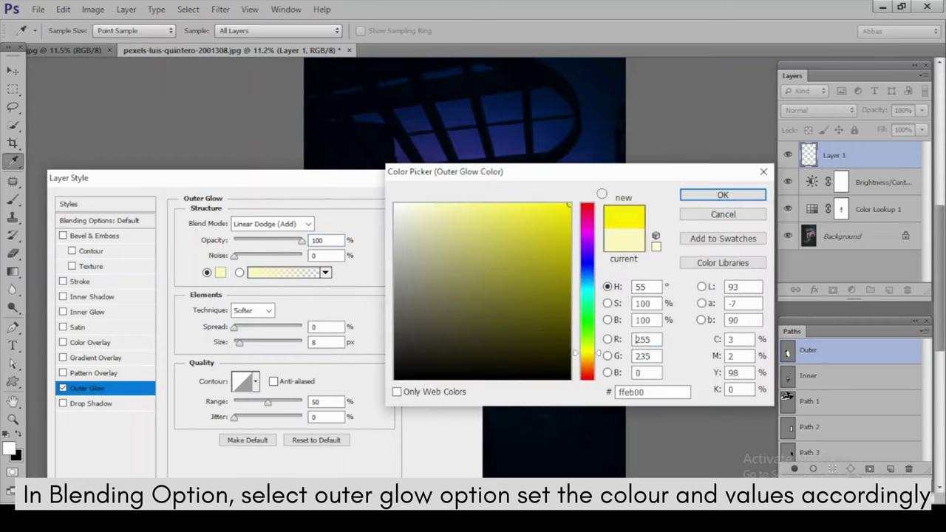
mouse_move(591, 222)
mouse_down()
mouse_move(594, 294)
mouse_move(598, 277)
mouse_up()
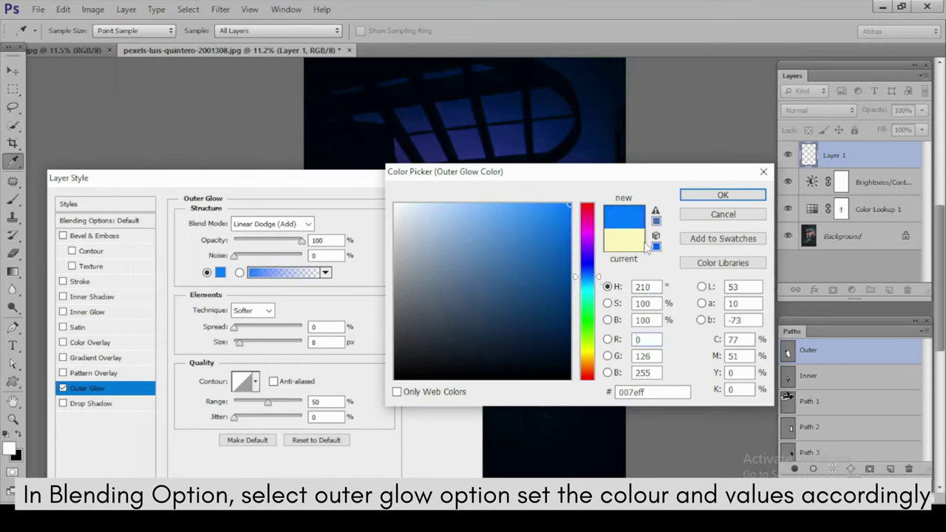
click(722, 195)
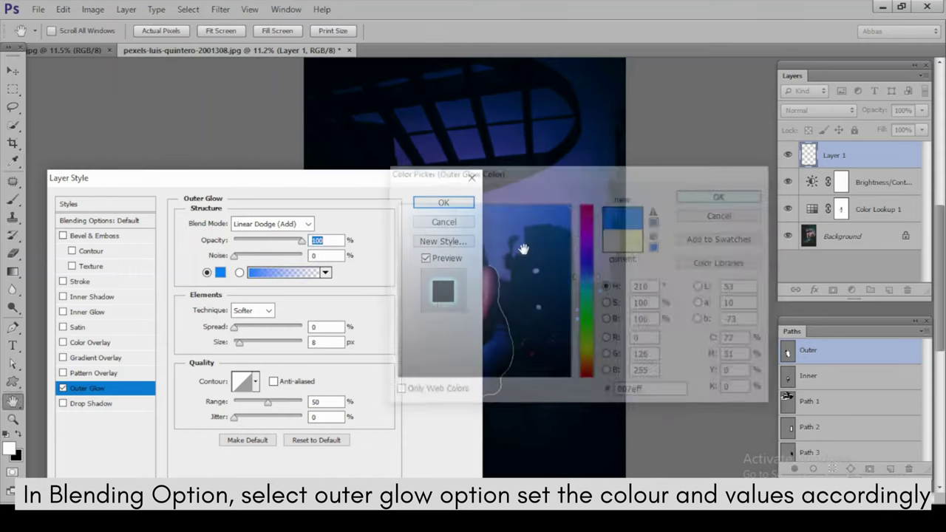
double_click(314, 343)
text(100)
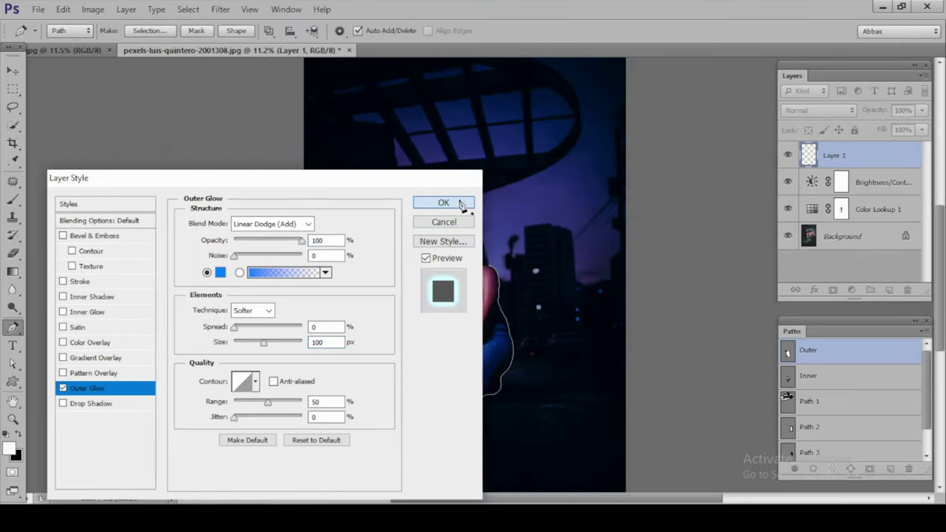
click(458, 204)
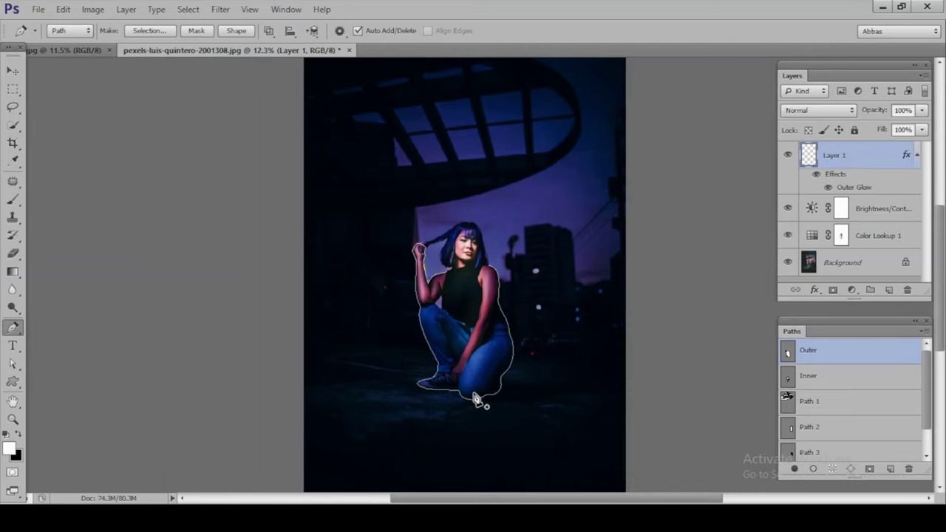
Step: Stroke the Outer path on Layer 1 with a 20 px white brush via Stroke Path
scroll(477, 399, up, 2)
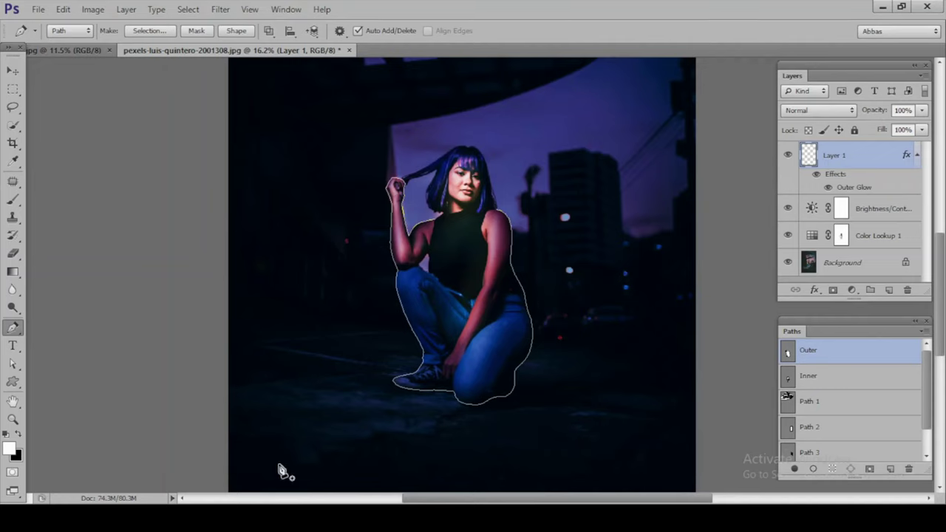
key(b)
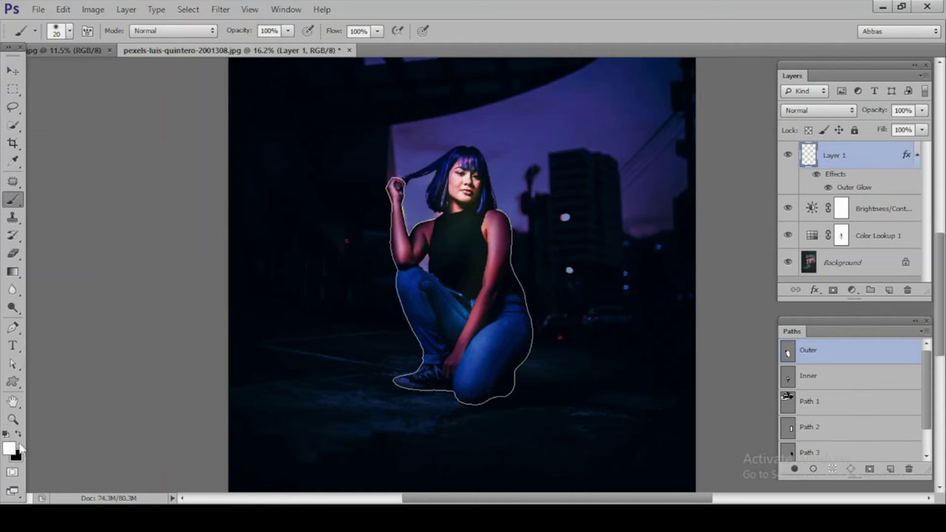
key(p)
right_click(460, 222)
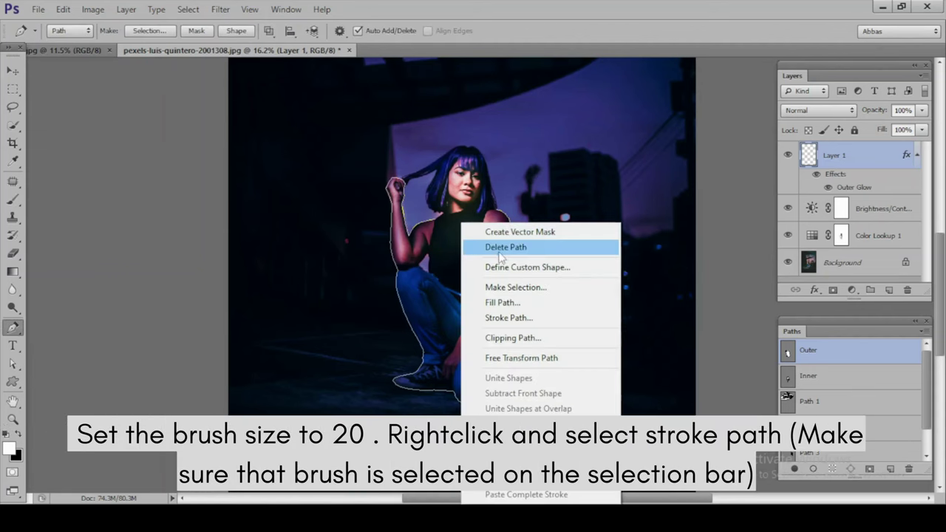
click(529, 318)
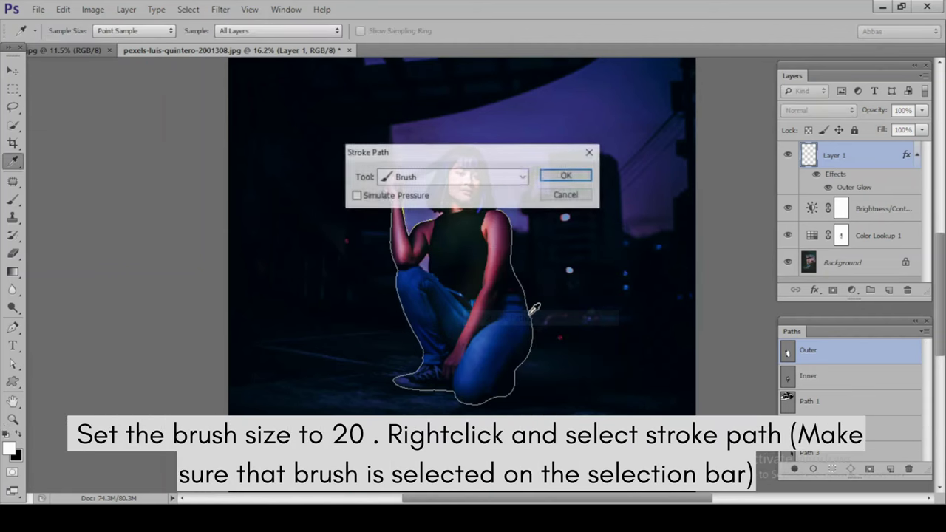
key(Return)
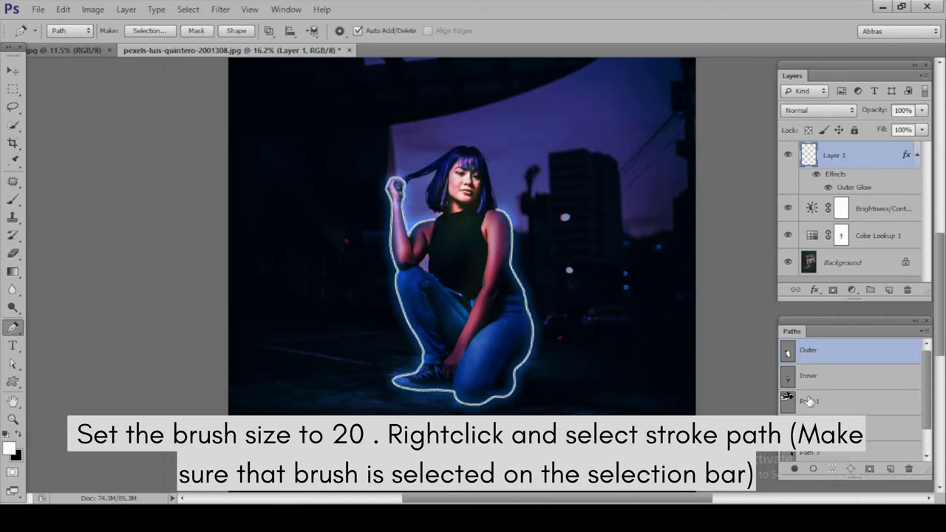
Step: Add Layer 2 and stroke the figure's Inner path on it with the brush
click(890, 289)
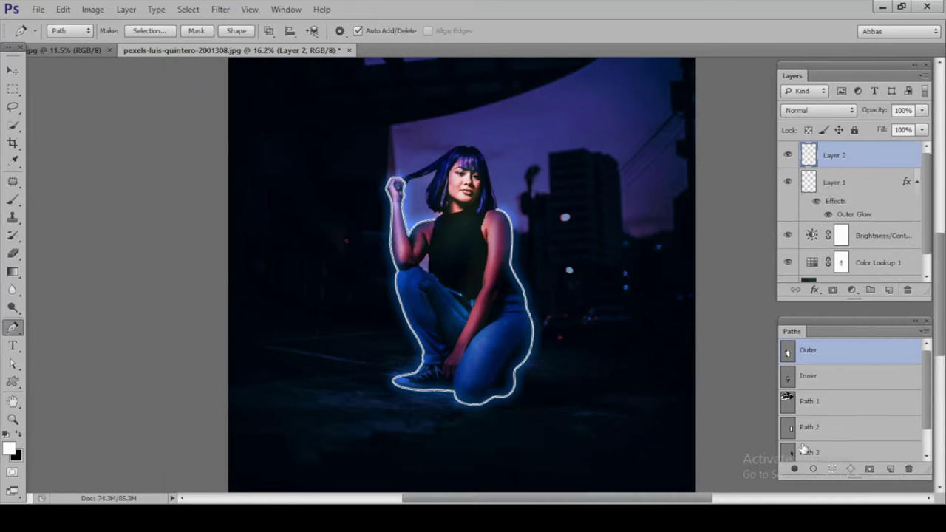
click(822, 379)
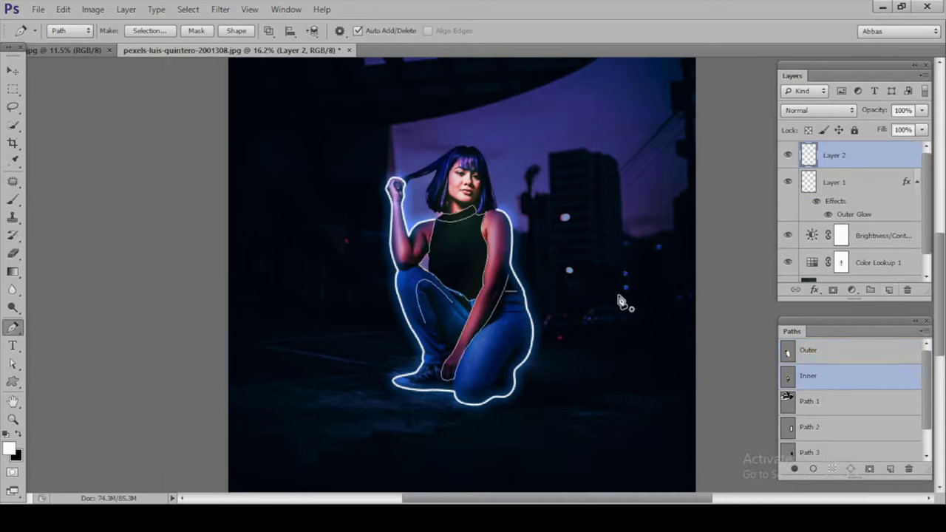
right_click(475, 258)
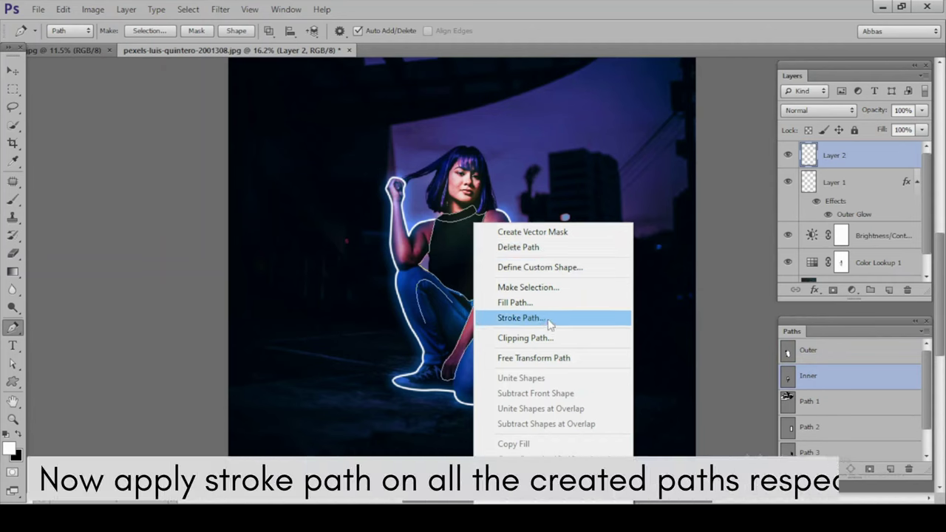
click(549, 320)
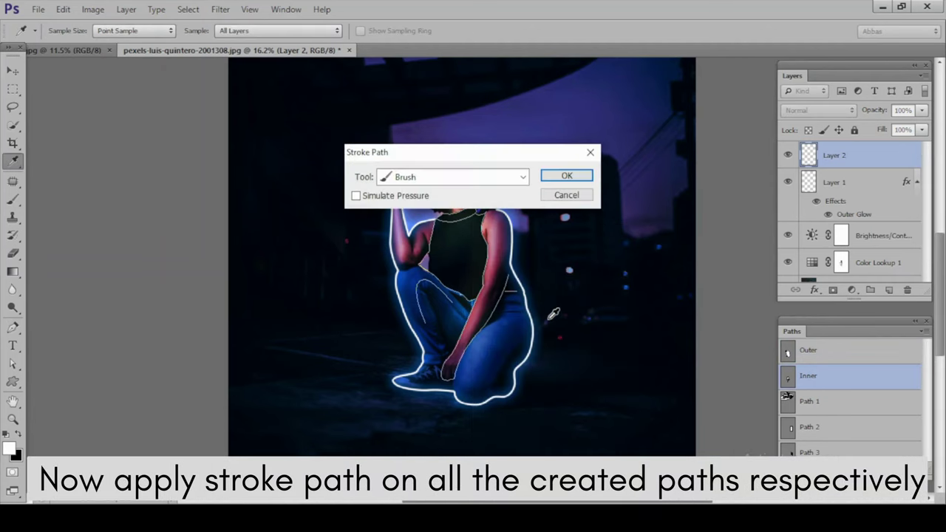
key(Return)
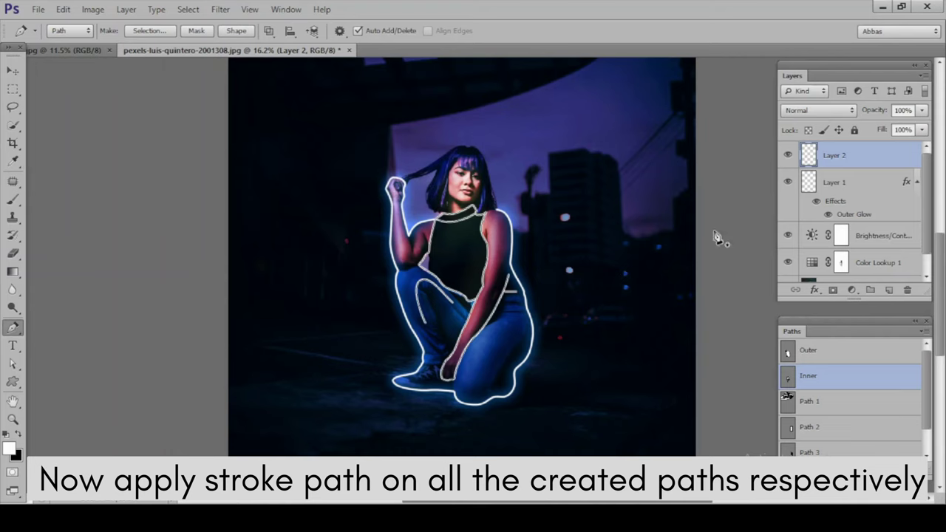
Step: Copy Layer 1's Outer Glow layer style
click(879, 182)
right_click(878, 181)
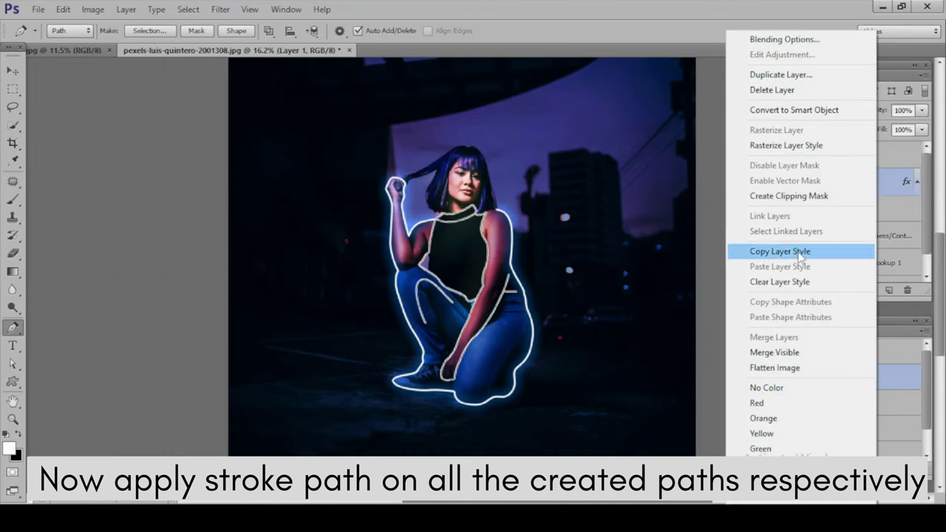
click(799, 256)
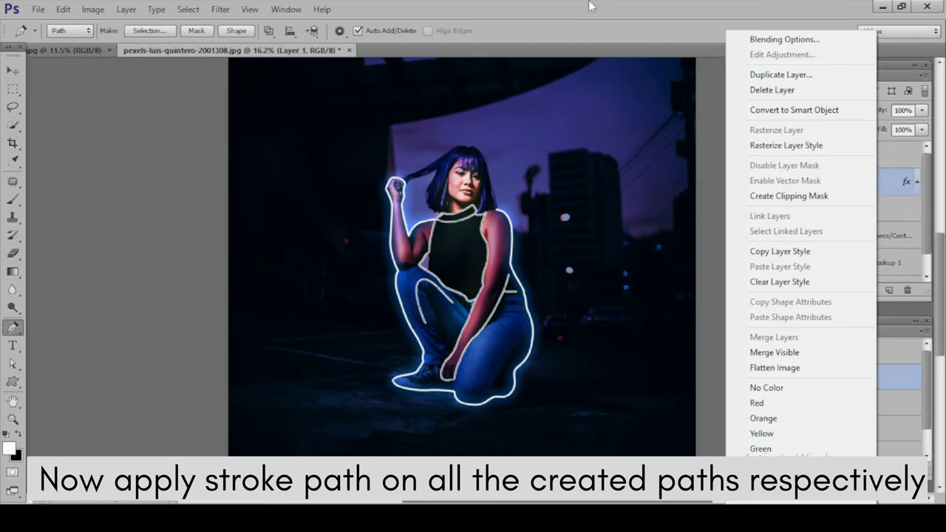
scroll(499, 281, up, 1)
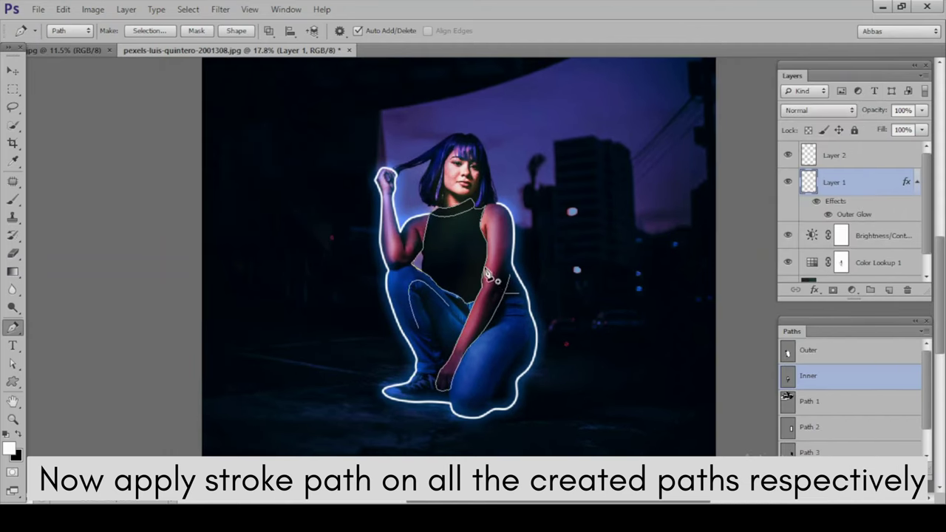
right_click(473, 221)
key(Escape)
Step: Set the brush size to 15 px
key(b)
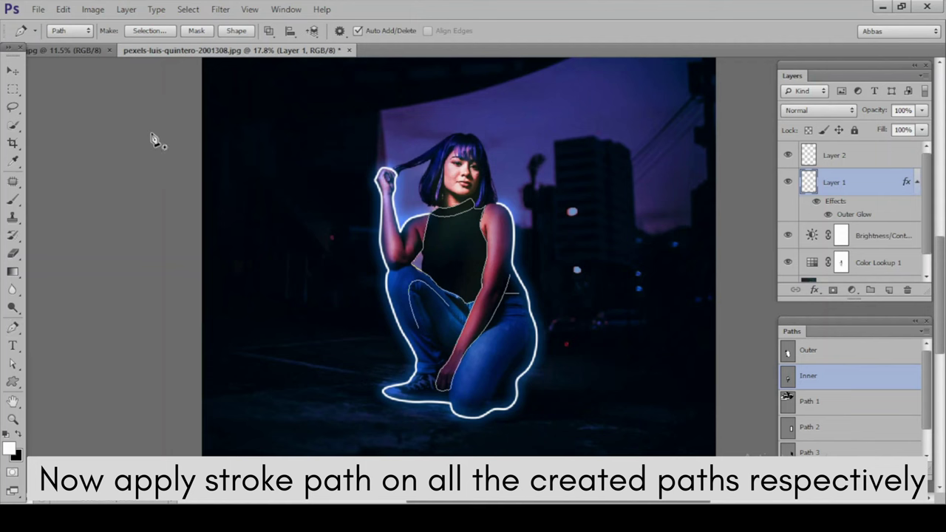
click(65, 32)
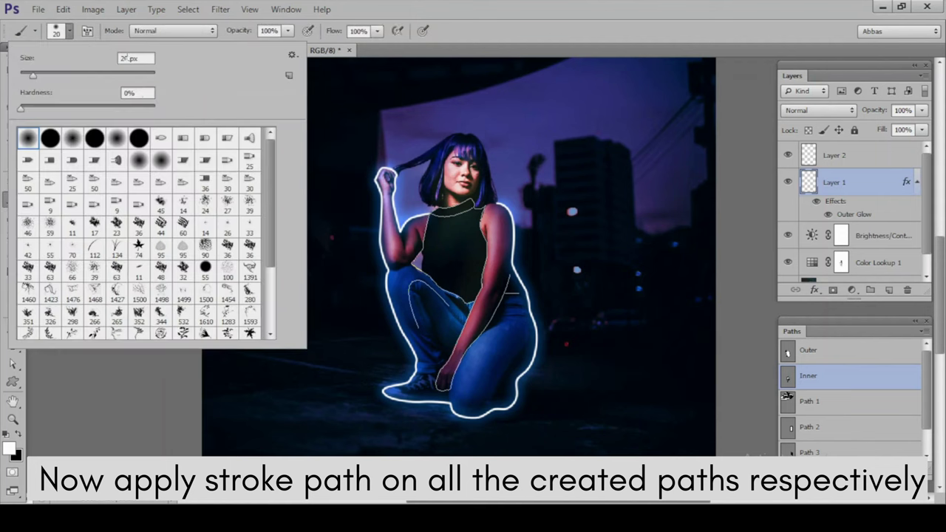
drag(130, 57, 118, 57)
text(15)
key(Return)
Step: Stroke the Inner path with the brush, then undo that stroke
scroll(526, 113, up, 1)
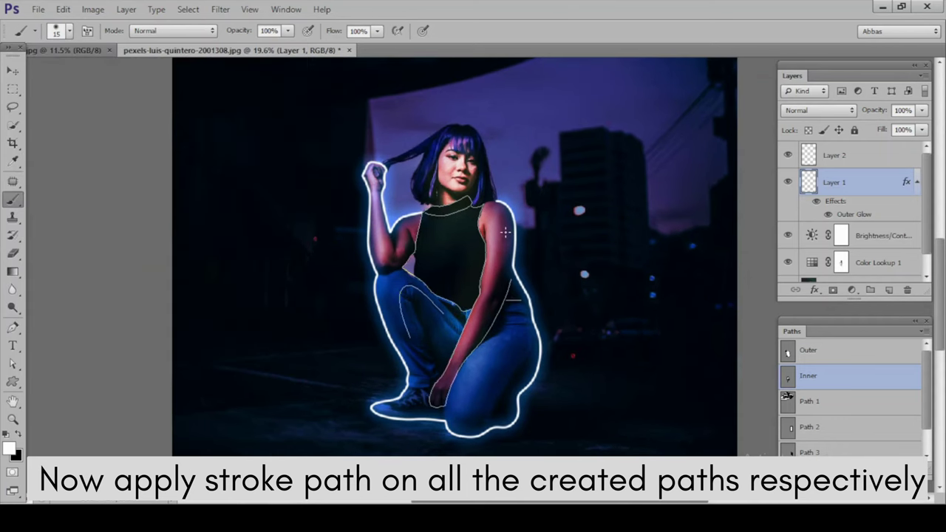
key(p)
right_click(483, 203)
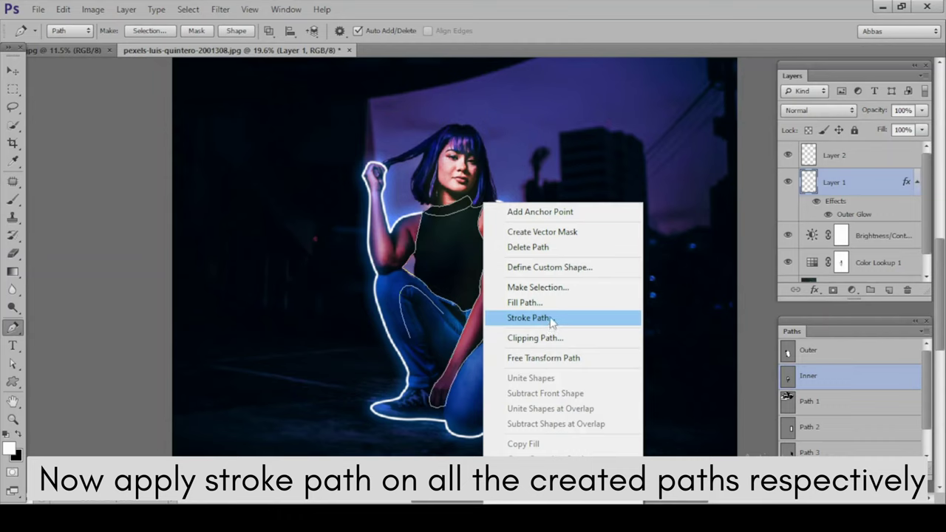
click(549, 318)
key(Return)
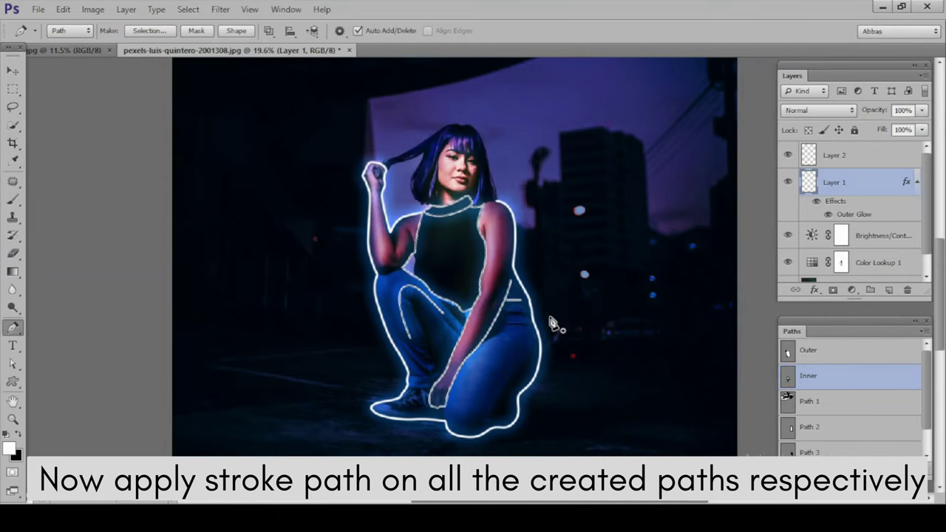
scroll(537, 322, up, 3)
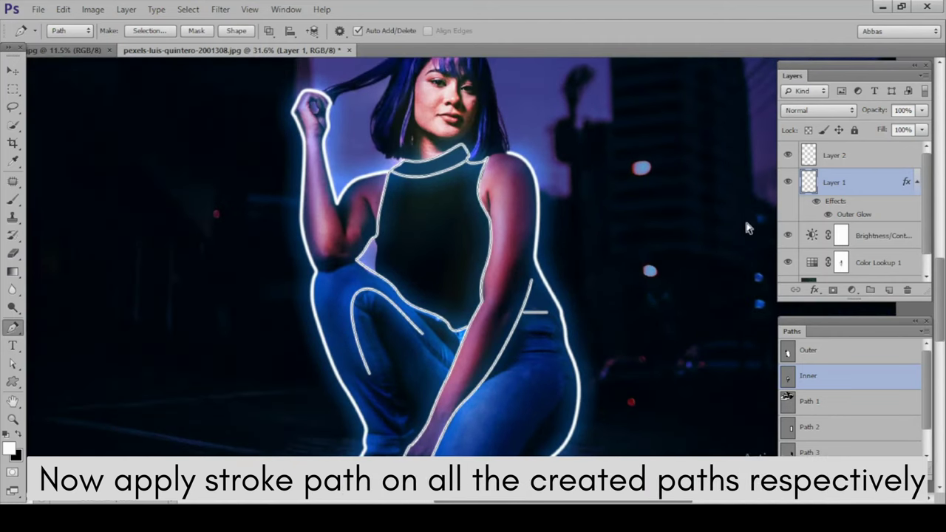
key(ctrl+z)
Step: Stroke the Inner path in white on Layer 2
click(863, 156)
right_click(863, 156)
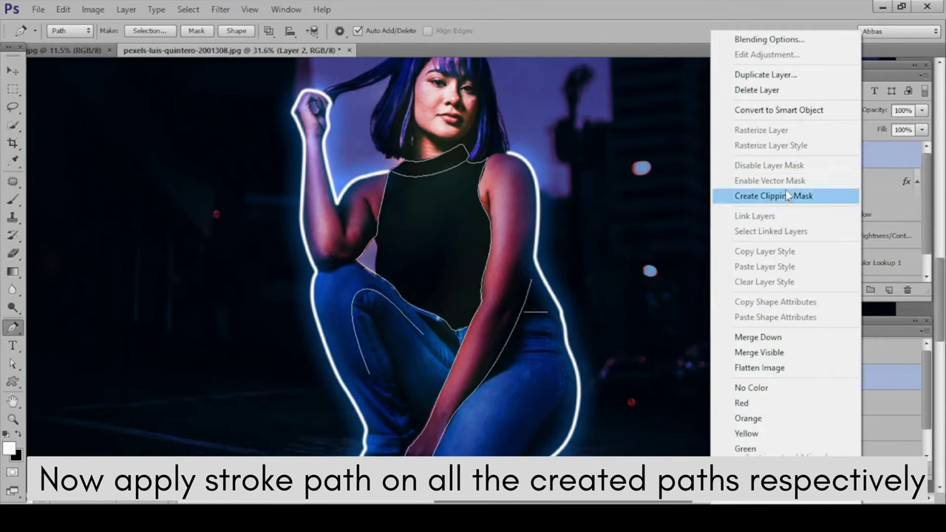
click(702, 262)
right_click(434, 214)
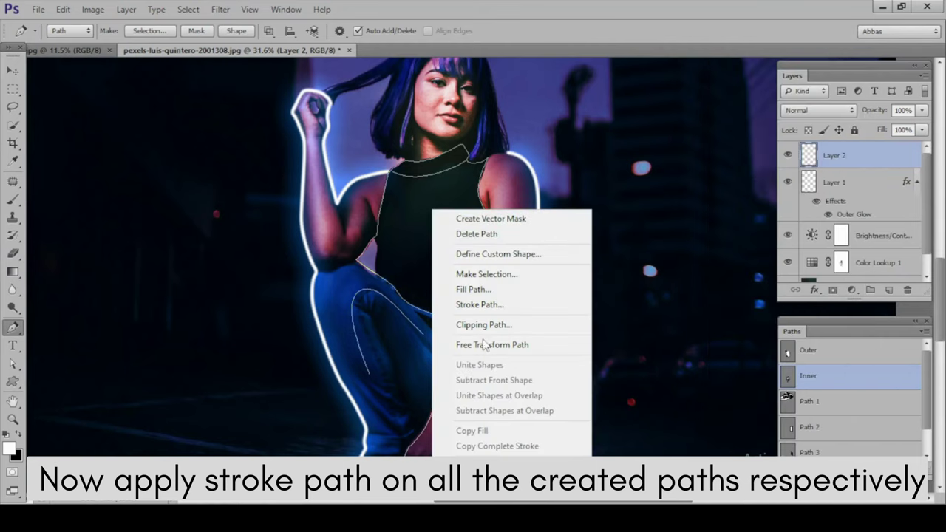
click(501, 303)
key(Return)
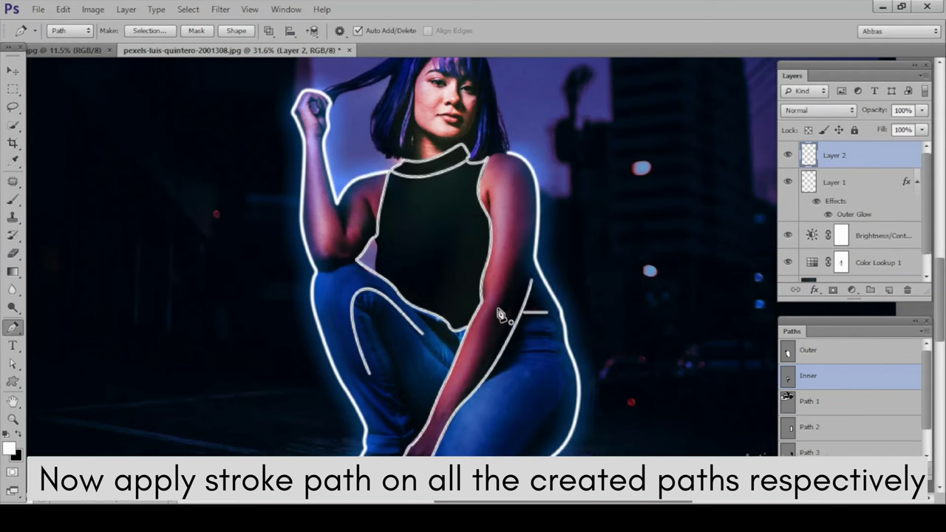
Step: Copy Layer 1's Outer Glow style and paste it onto Layer 2
right_click(875, 189)
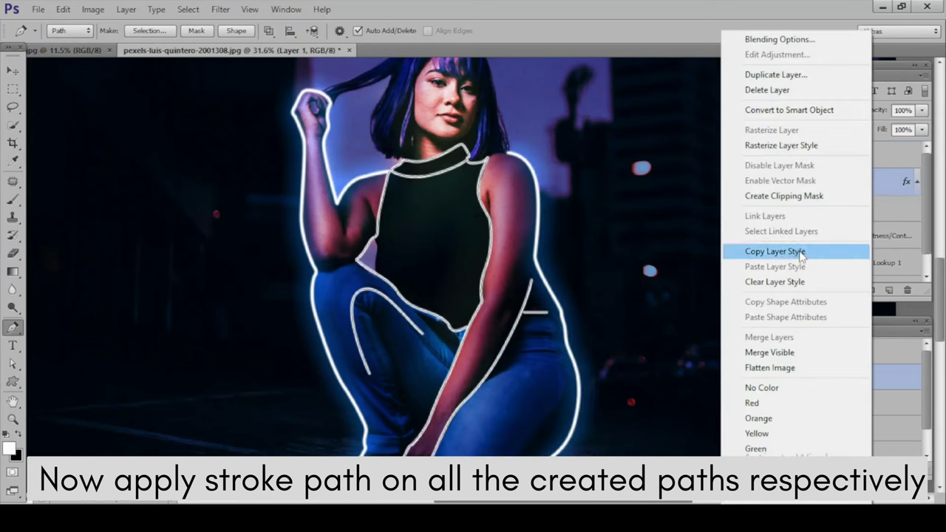
click(783, 251)
click(881, 156)
right_click(881, 155)
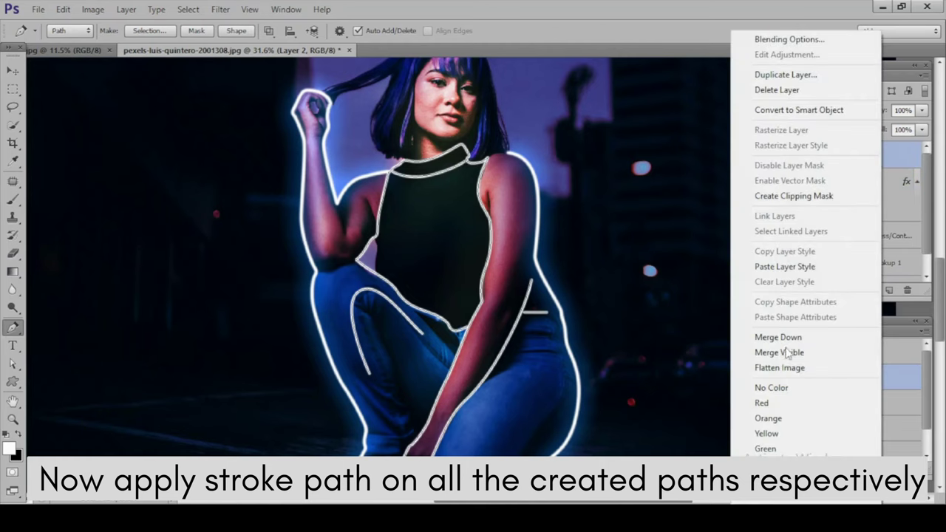
click(795, 267)
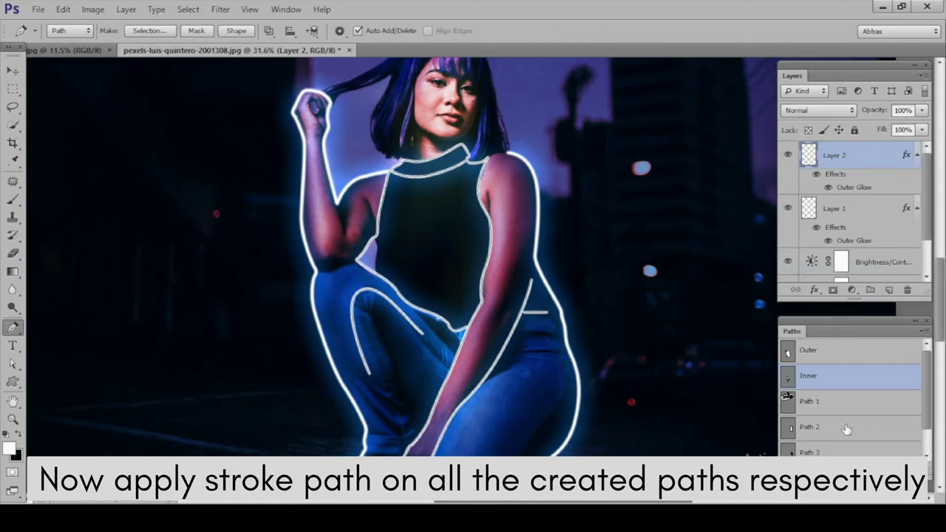
Step: Select Path 3, enlarge the Paths list and fit the image in the window
scroll(854, 405, down, 1)
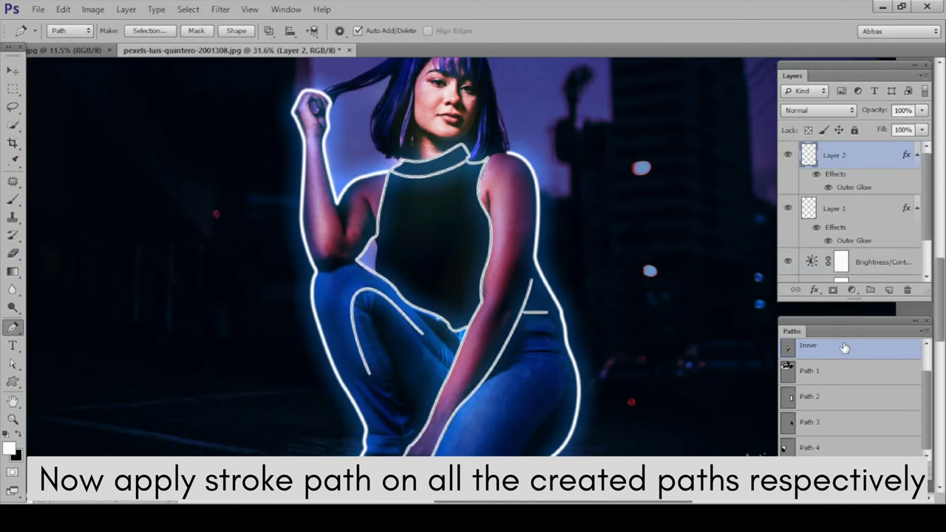
click(842, 426)
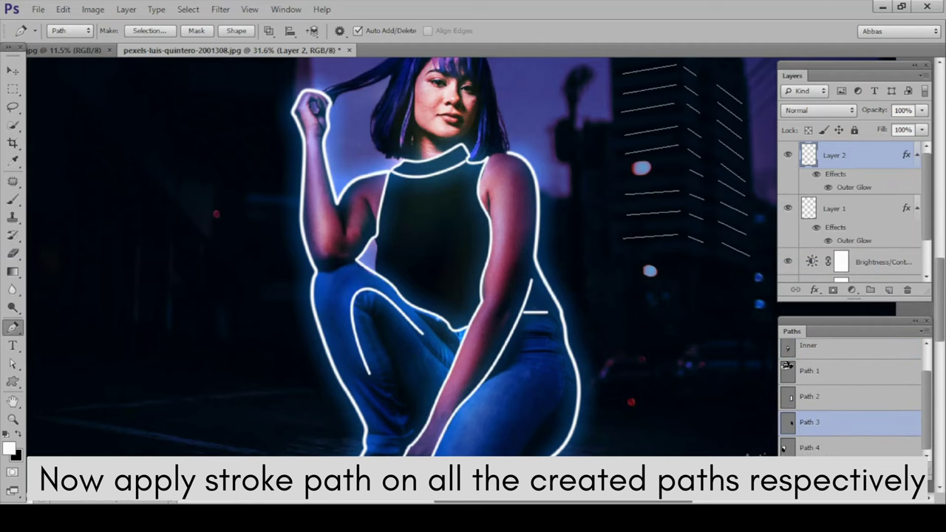
drag(797, 473, 797, 500)
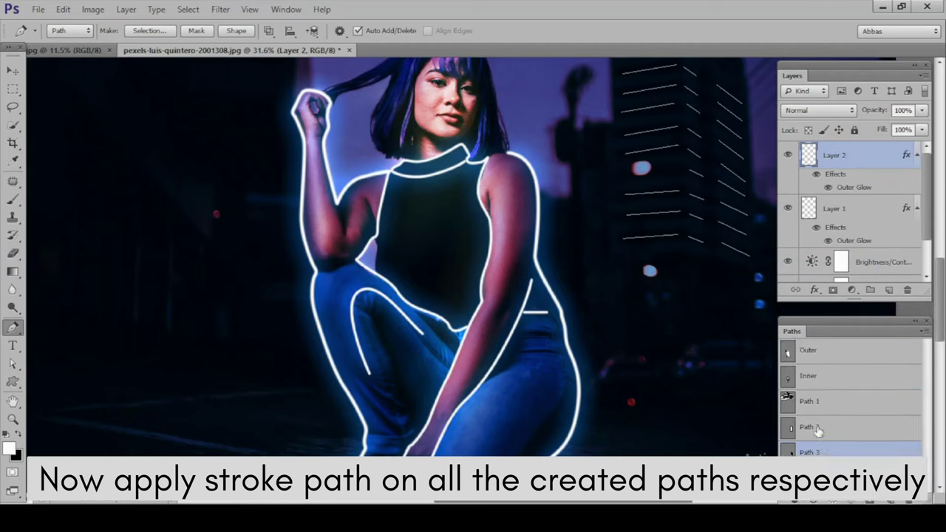
key(ctrl+0)
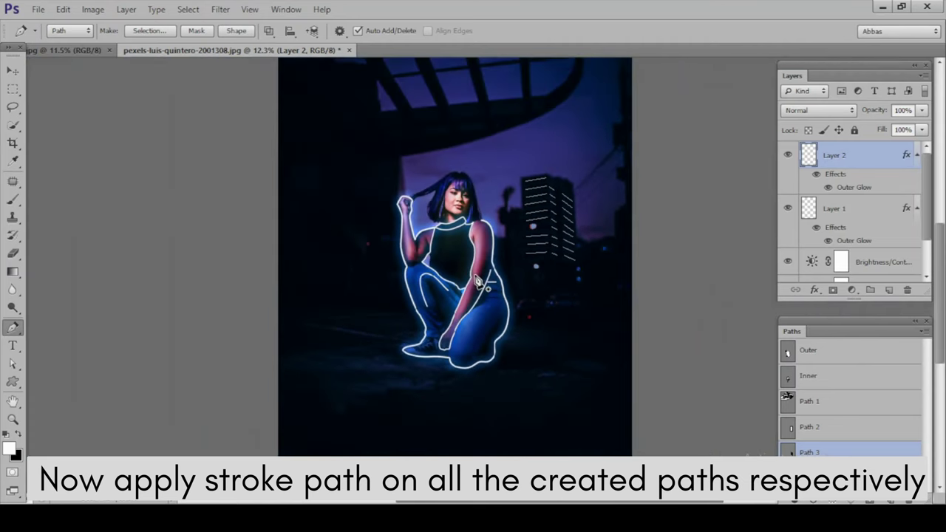
Step: Select Path 1, add a new empty layer for the spaceship, and set the brush size to 2
click(817, 403)
scroll(507, 169, up, 2)
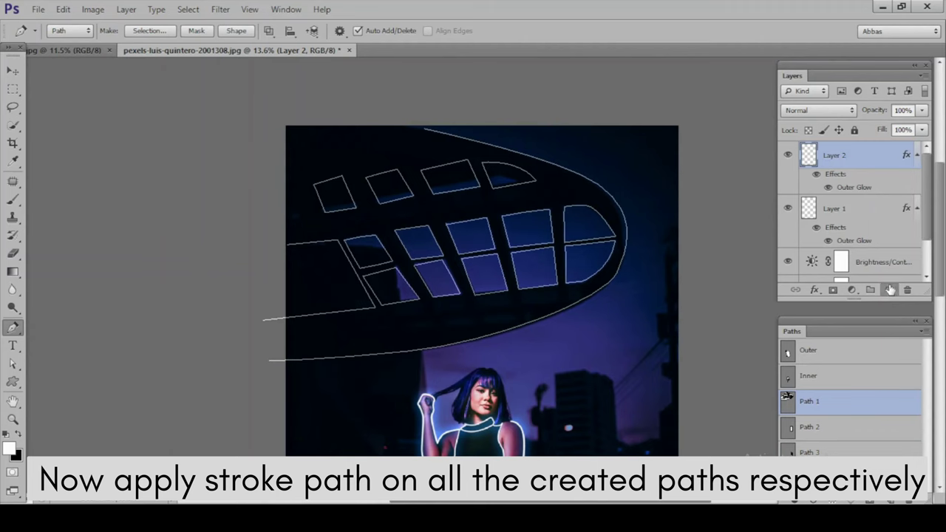
click(890, 290)
scroll(537, 228, up, 1)
scroll(537, 228, up, 1)
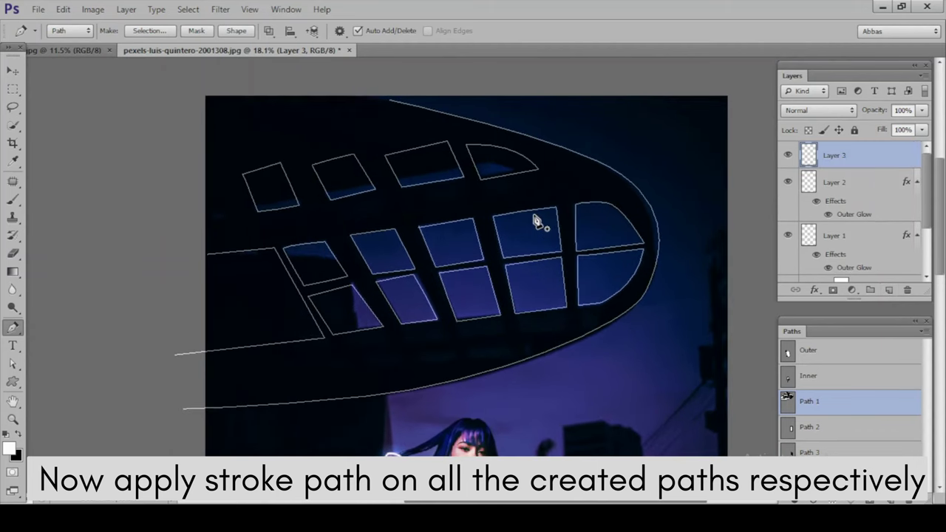
key(b)
click(69, 31)
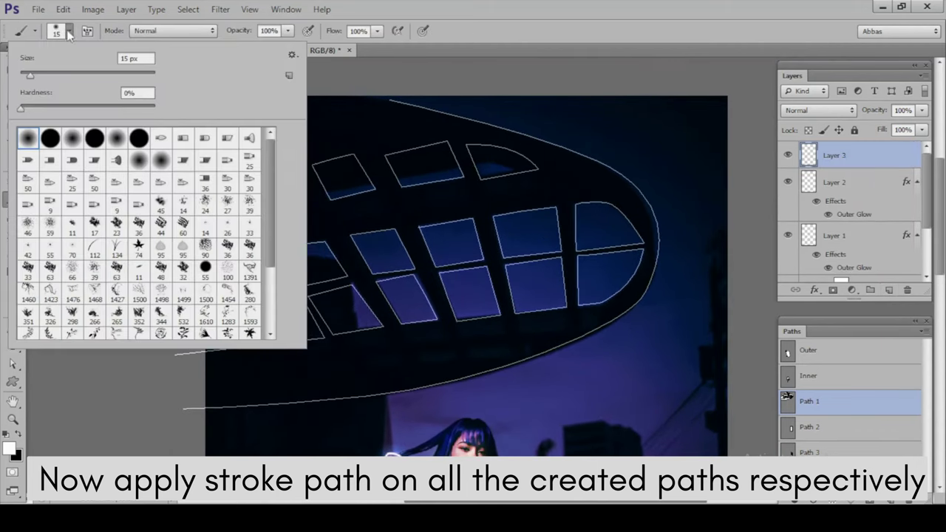
double_click(130, 59)
text(20)
key(Return)
scroll(416, 196, up, 1)
Step: Stroke Path 1's spaceship outline in white on the new layer
key(p)
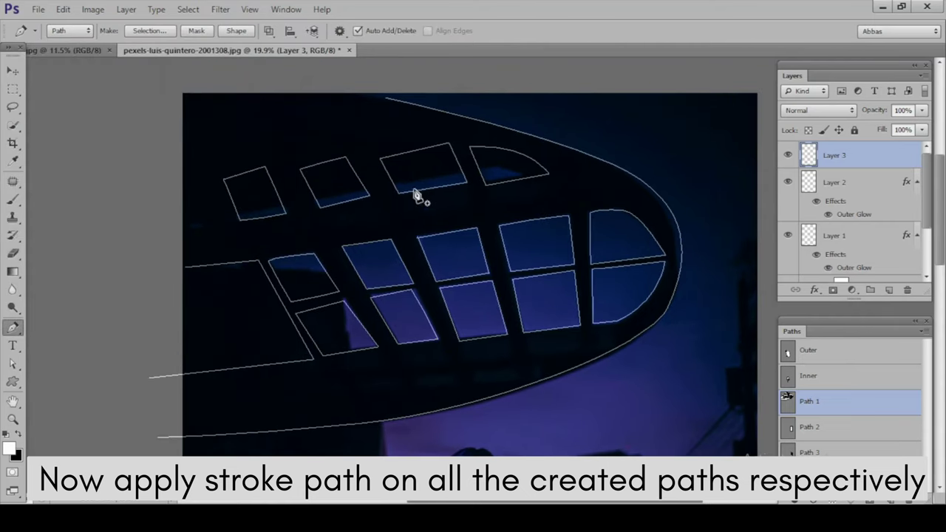
right_click(391, 160)
click(874, 160)
right_click(507, 225)
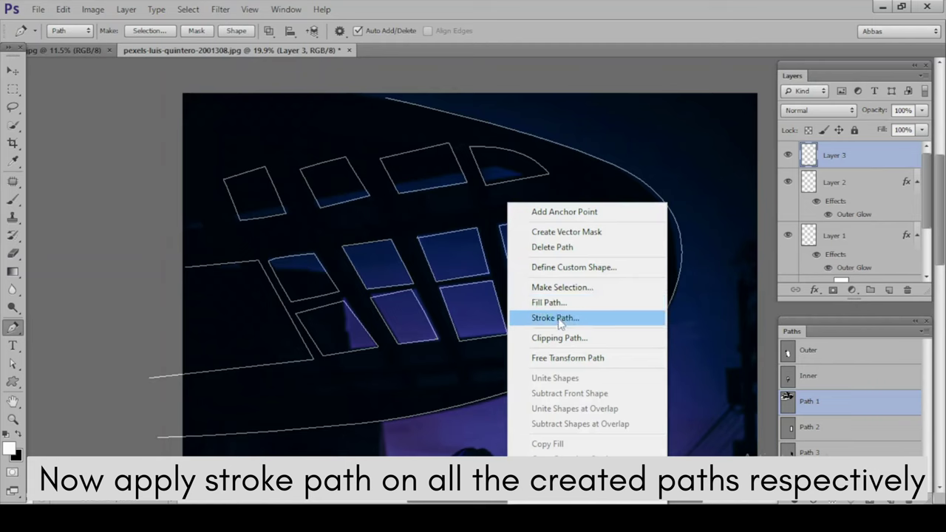
click(555, 318)
click(565, 176)
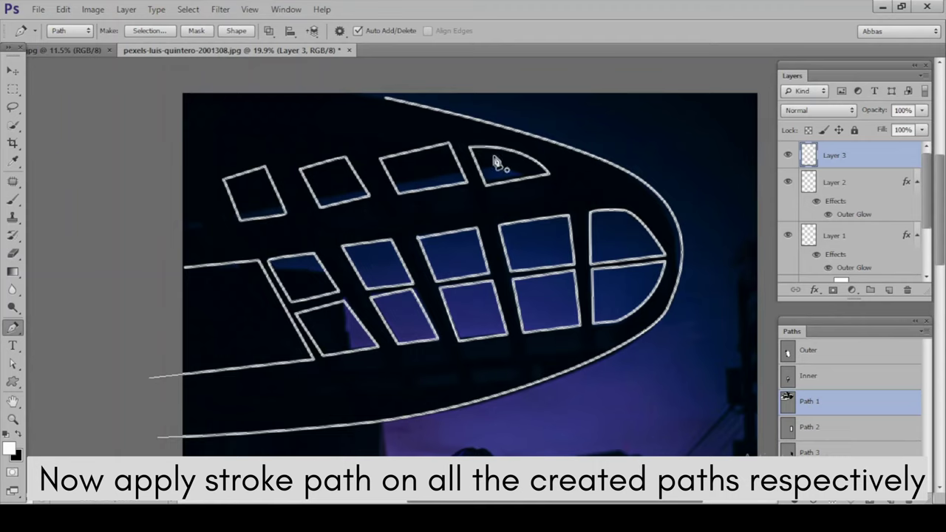
Step: Copy Layer 2's blue outer glow style and paste it onto Layer 3
right_click(864, 186)
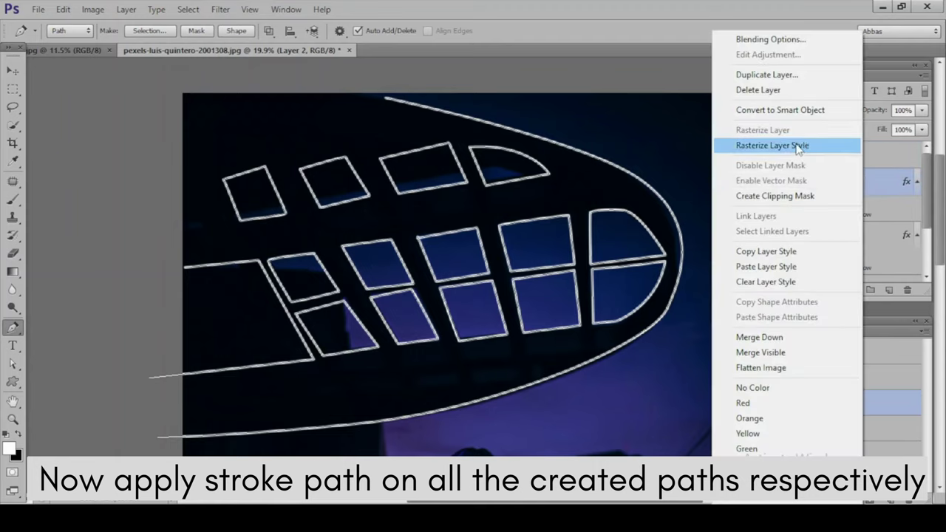
click(776, 251)
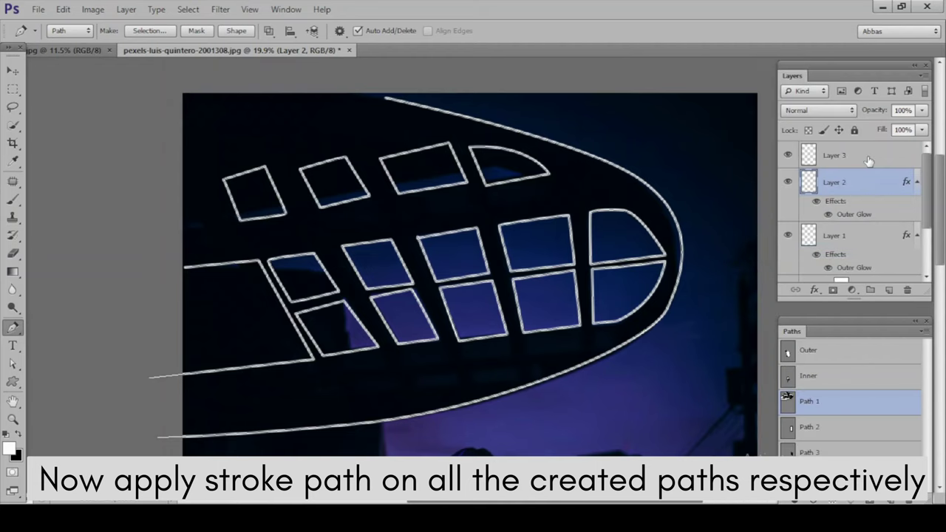
right_click(869, 161)
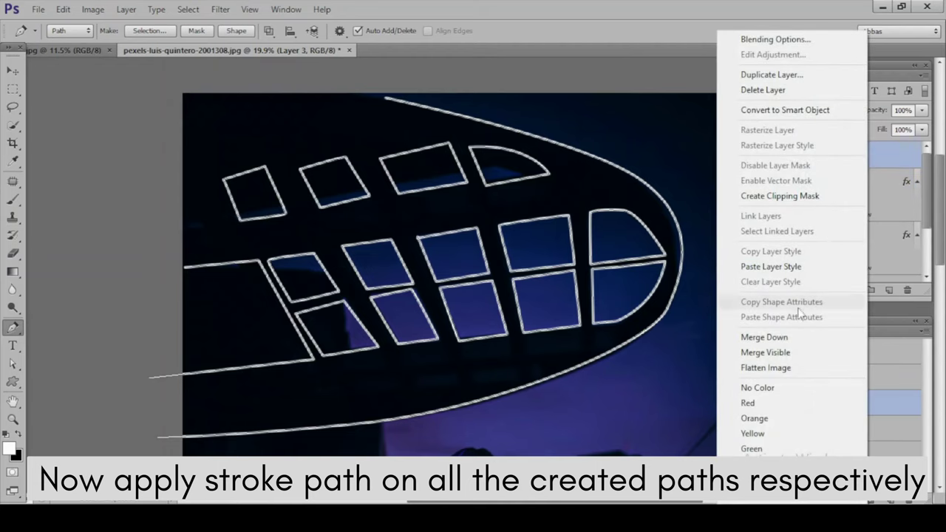
click(771, 266)
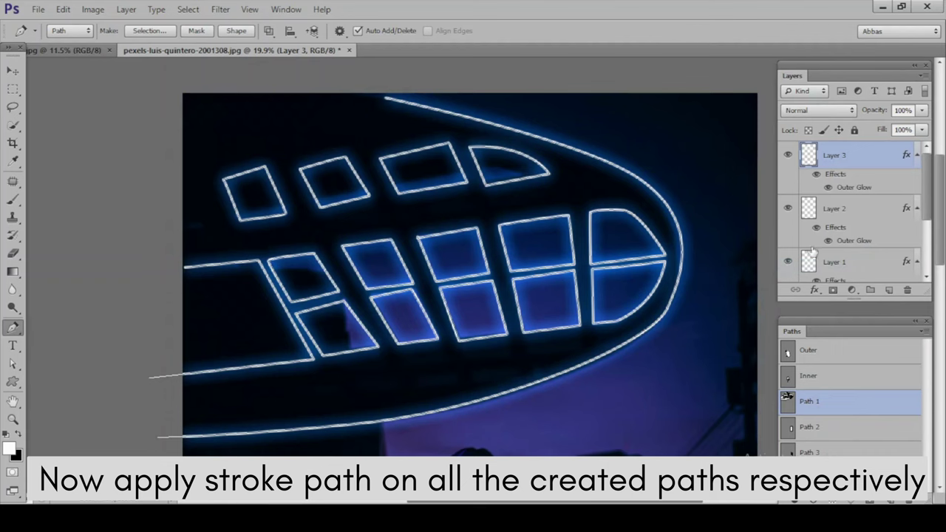
Step: Set Layer 3's Outer Glow colour to pink (#ff0066) and confirm both dialogs
double_click(851, 188)
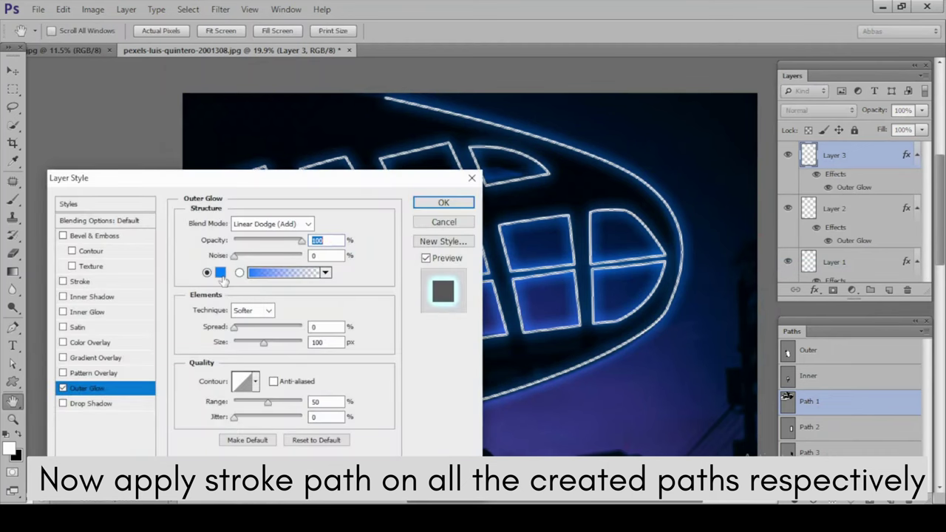
click(220, 273)
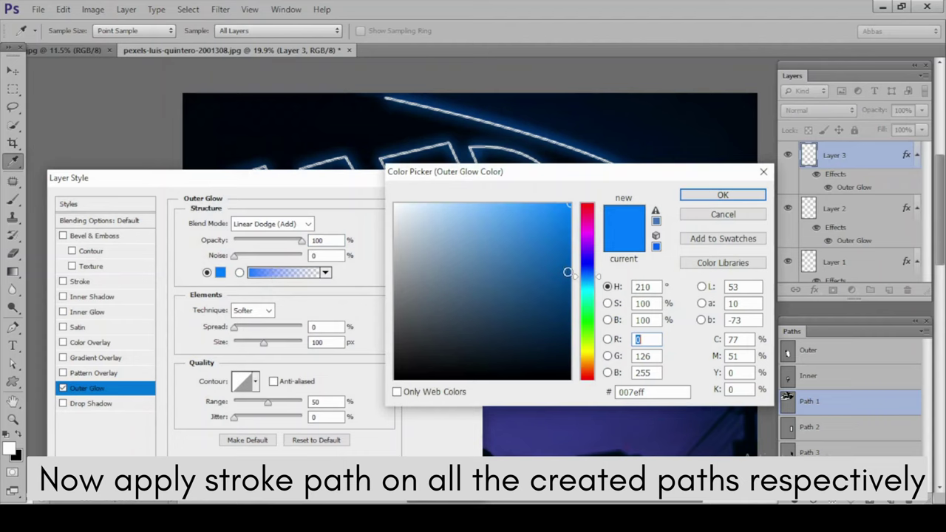
drag(579, 276, 581, 224)
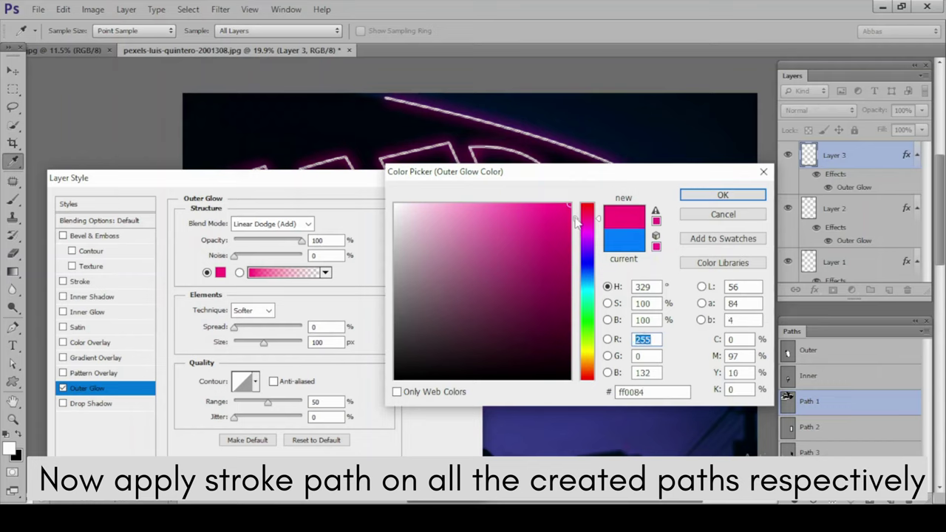
drag(577, 223, 578, 220)
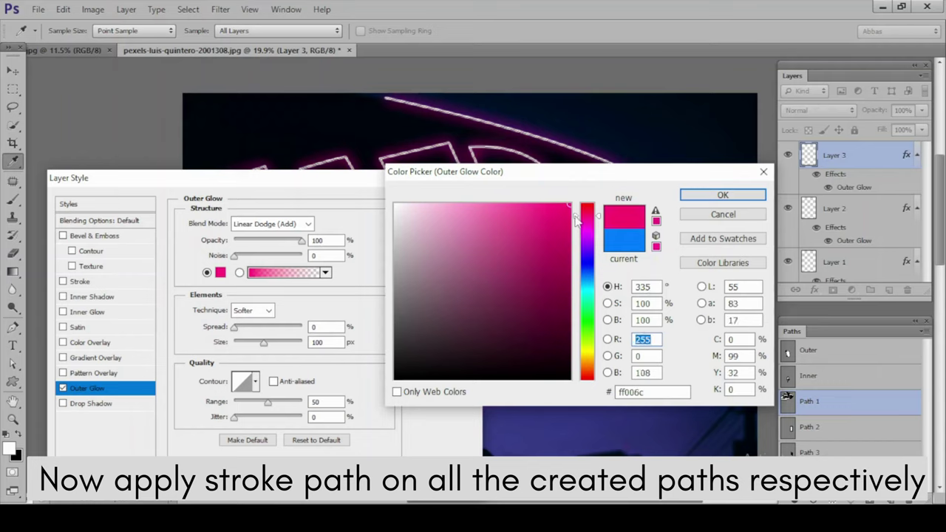
click(723, 195)
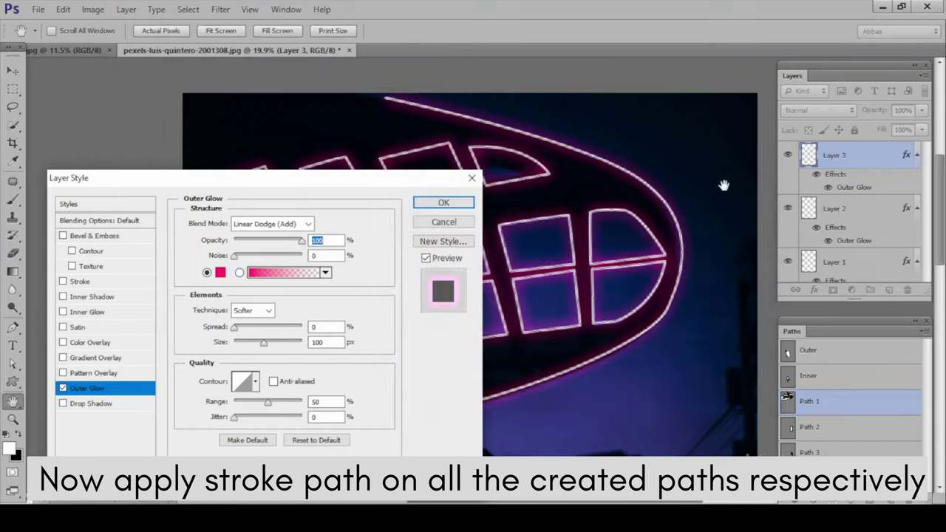
click(443, 202)
Step: Stroke Path 2, the tall right-hand building outline, with the brush
scroll(427, 270, down, 3)
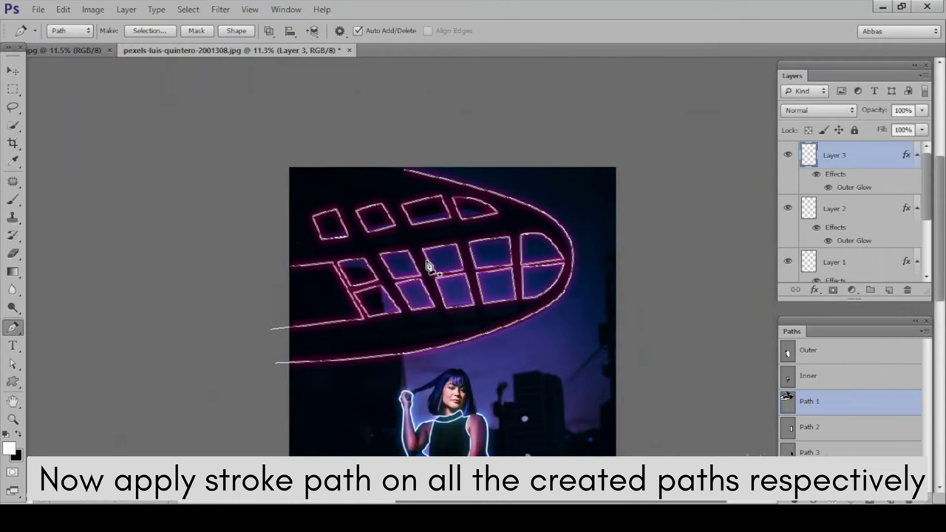
scroll(436, 281, down, 2)
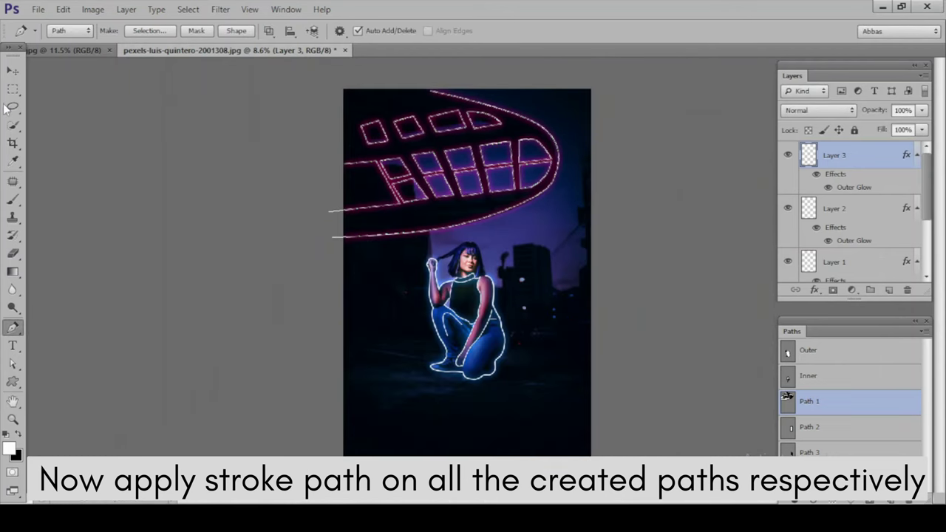
scroll(456, 196, up, 1)
scroll(461, 219, up, 1)
scroll(471, 224, down, 1)
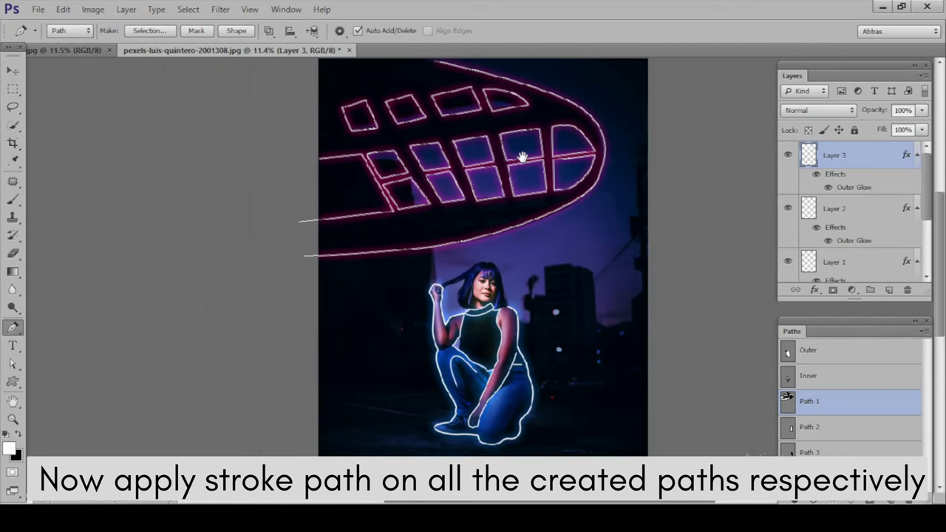
drag(522, 155, 534, 183)
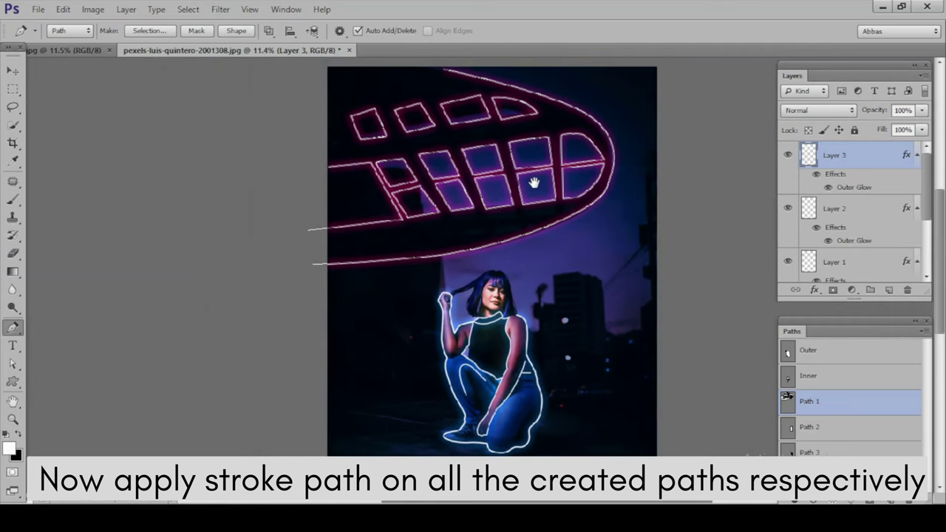
click(829, 426)
right_click(591, 299)
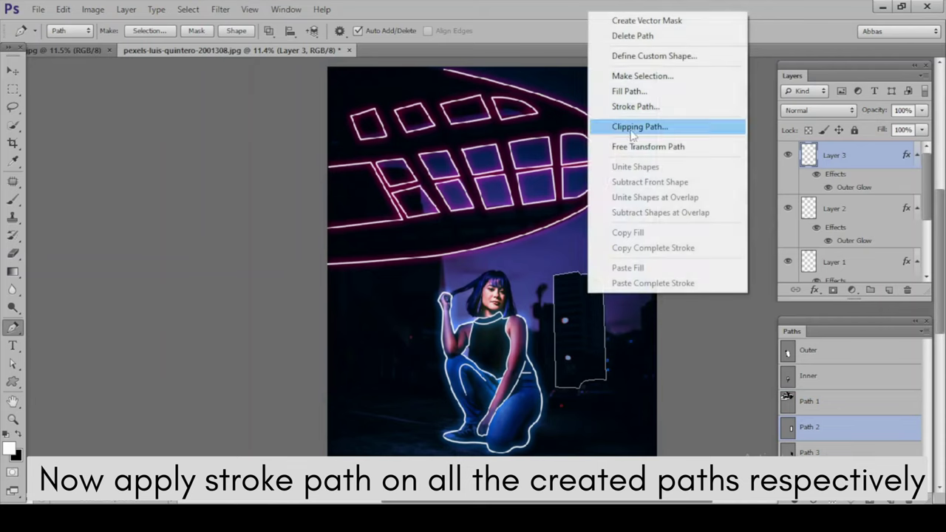
click(636, 107)
key(Return)
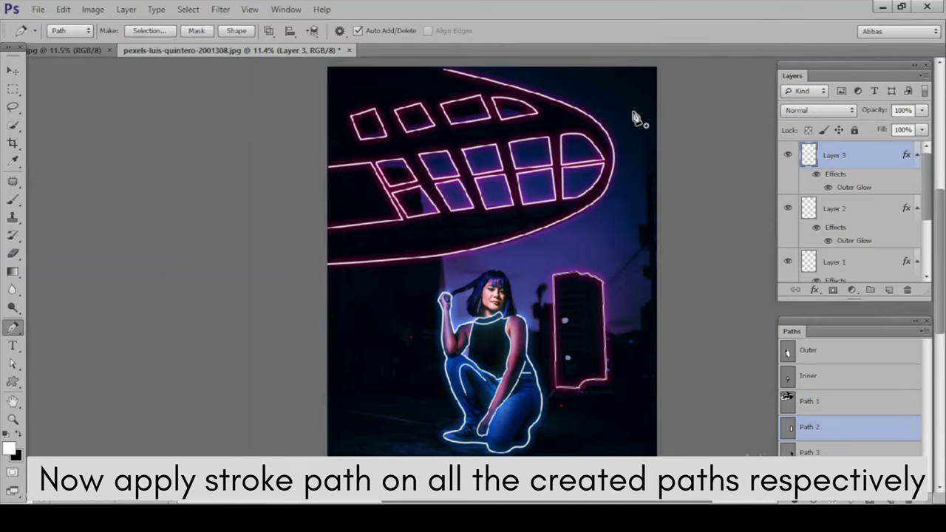
Step: Stroke Path 3 (building window lines) and the left building's path with the brush
click(809, 451)
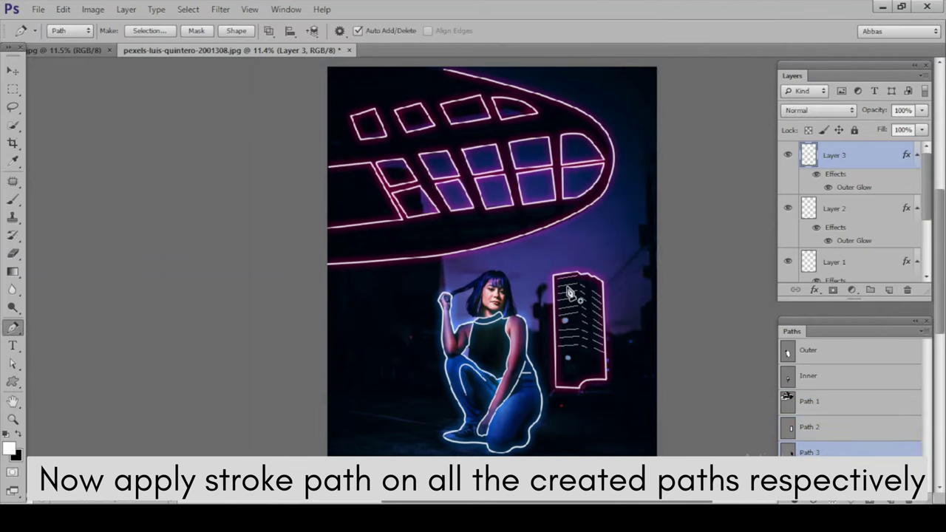
right_click(560, 297)
click(627, 317)
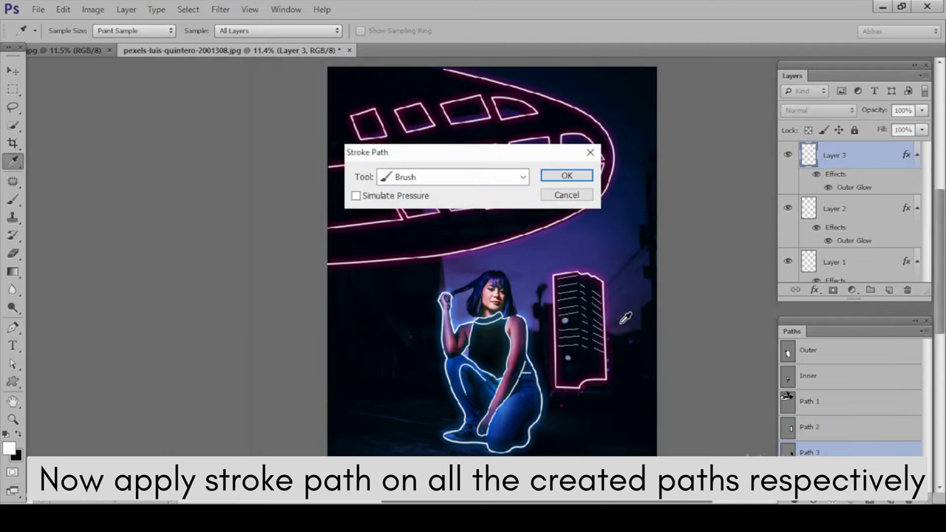
key(Return)
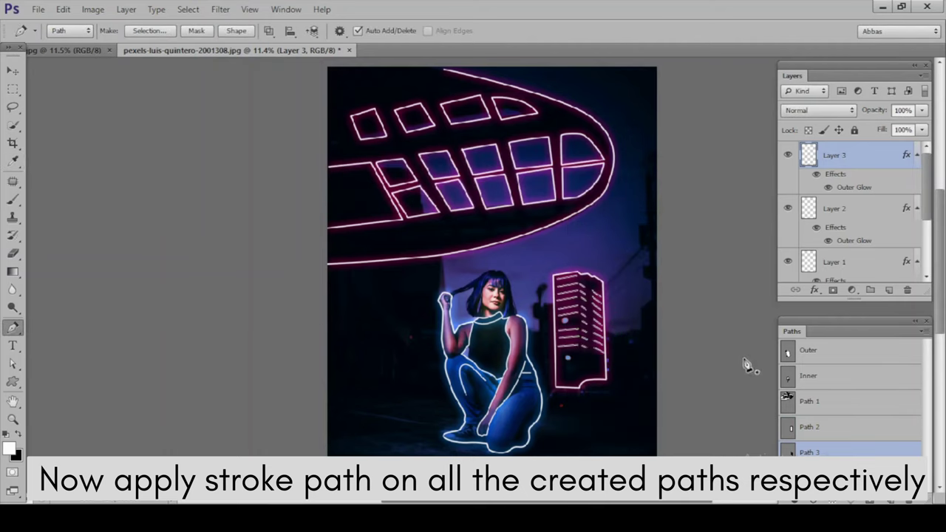
click(809, 477)
right_click(544, 338)
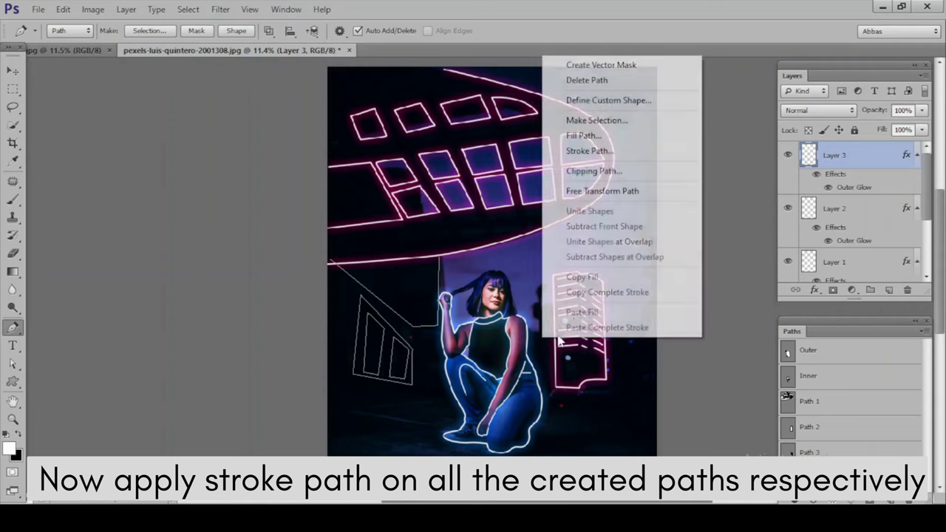
click(590, 151)
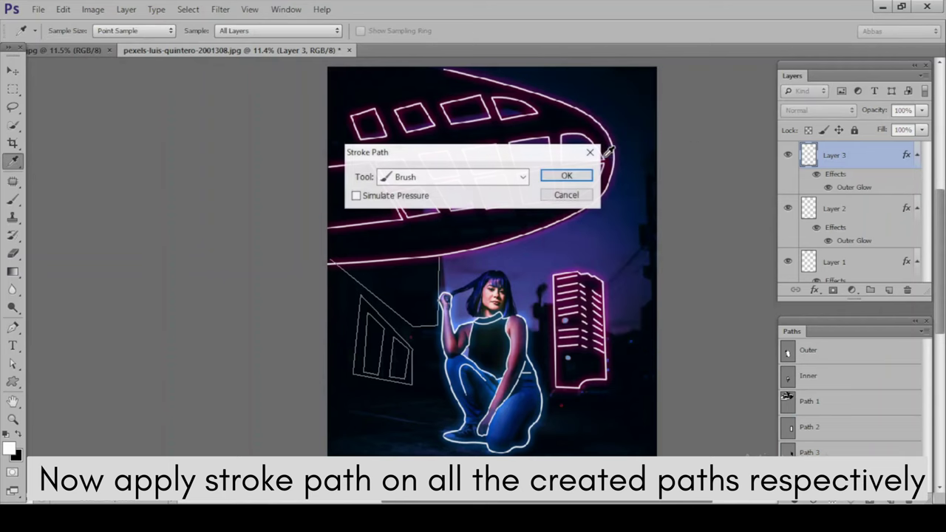
key(Return)
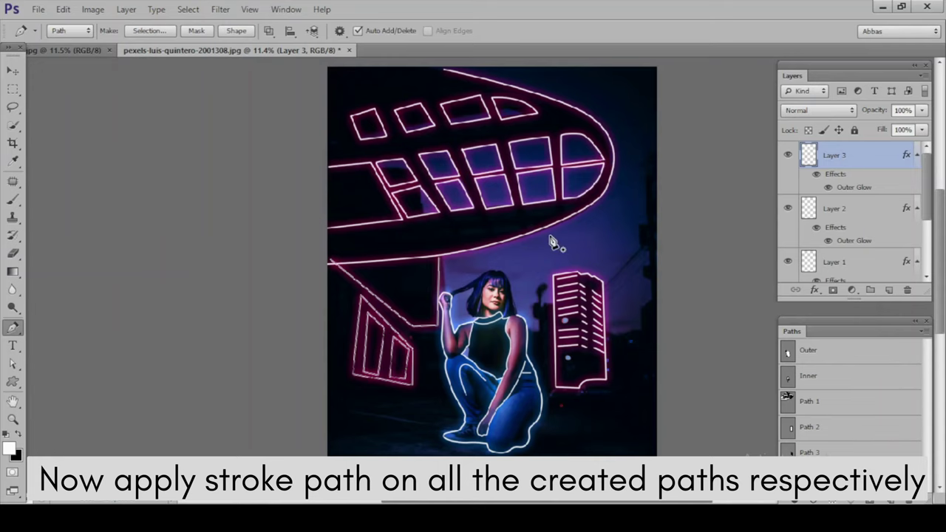
scroll(547, 229, down, 1)
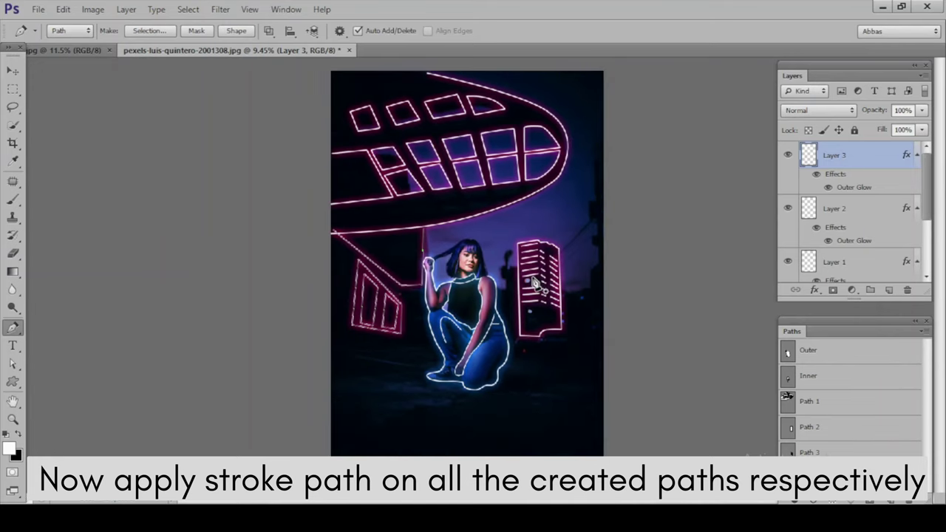
Step: Fade the stray line end at the spaceship edge with a small, soft eraser
key(e)
scroll(353, 243, up, 2)
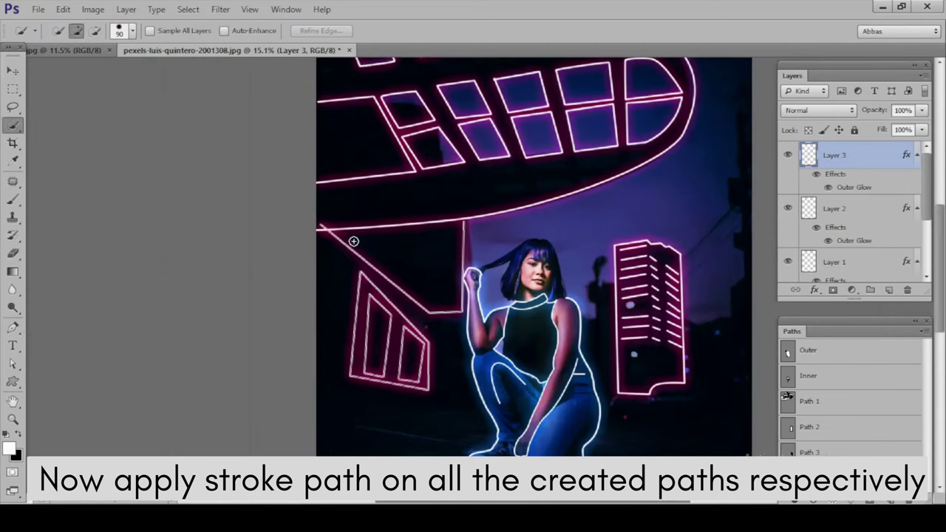
scroll(332, 229, up, 2)
scroll(329, 225, up, 1)
scroll(319, 216, up, 1)
scroll(319, 216, up, 1)
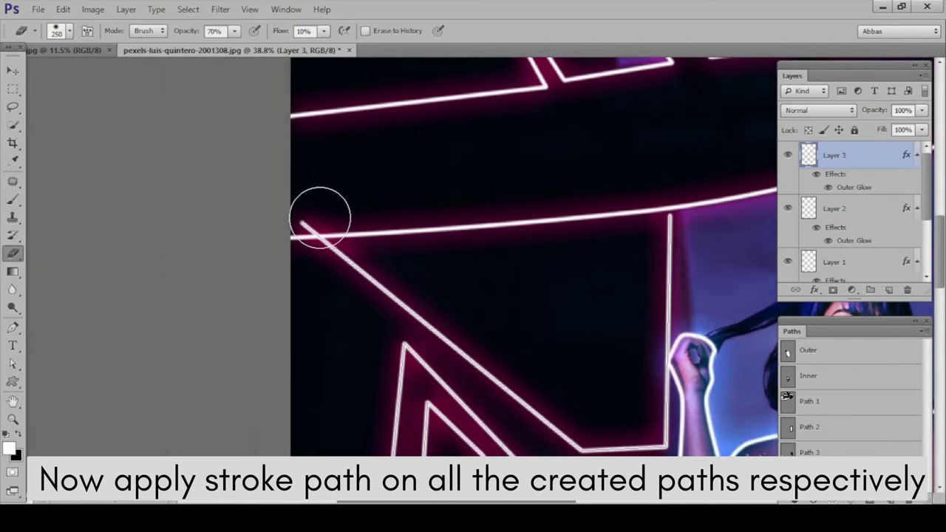
scroll(318, 222, up, 1)
scroll(317, 225, up, 1)
key(bracketleft)
key(bracketleft)
key(bracketleft)
key(bracketleft)
key(1)
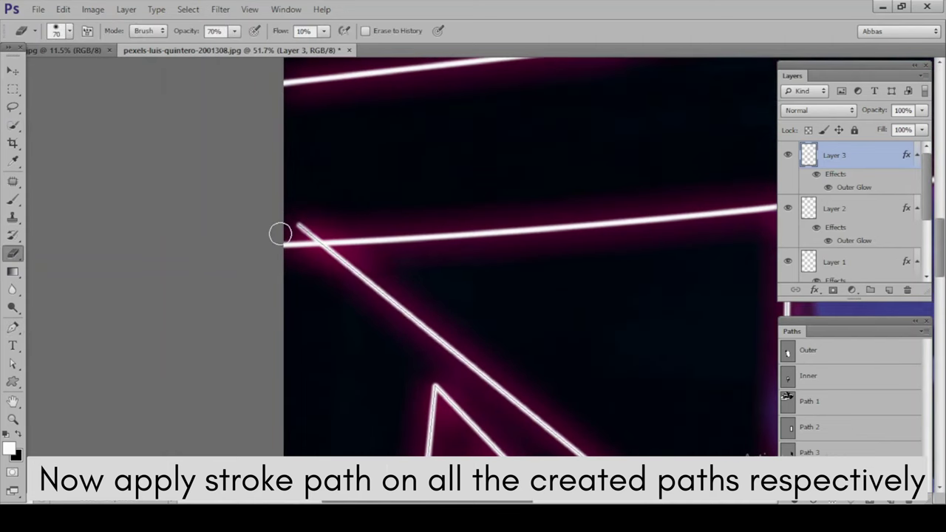
mouse_move(330, 224)
mouse_down()
mouse_move(293, 224)
mouse_move(314, 233)
mouse_move(281, 237)
mouse_move(336, 224)
mouse_move(289, 225)
mouse_up()
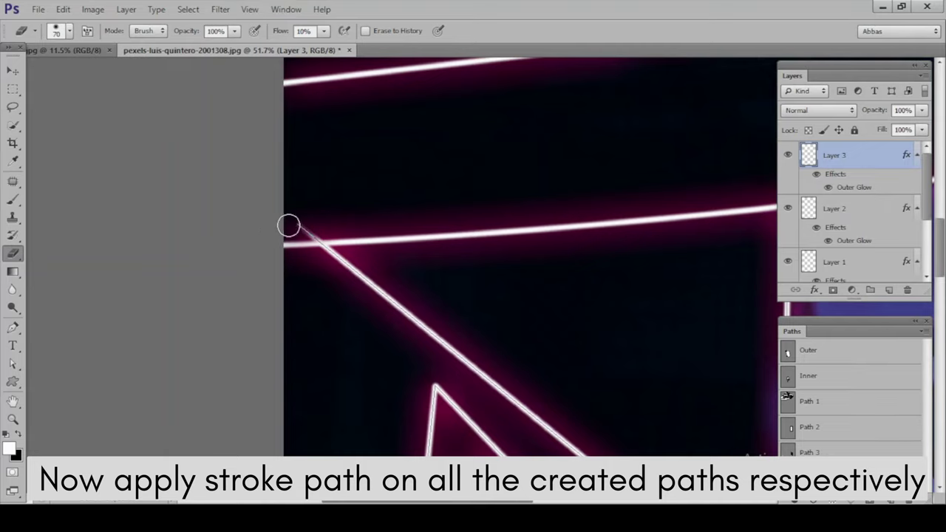
Step: Float the Paths panel over the layers, enlarge it, and hide the active path outline
scroll(695, 363, down, 1)
scroll(695, 363, down, 1)
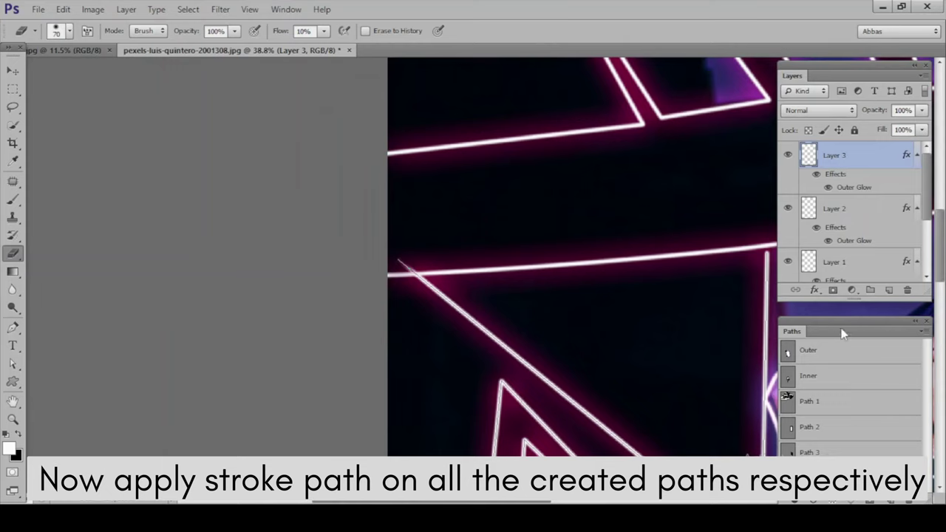
drag(842, 334, 821, 181)
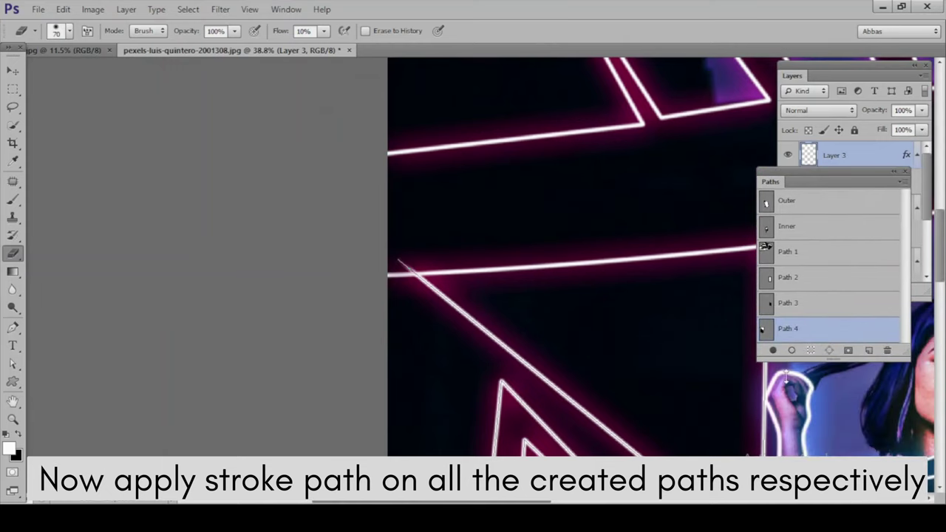
drag(786, 362, 802, 448)
click(818, 377)
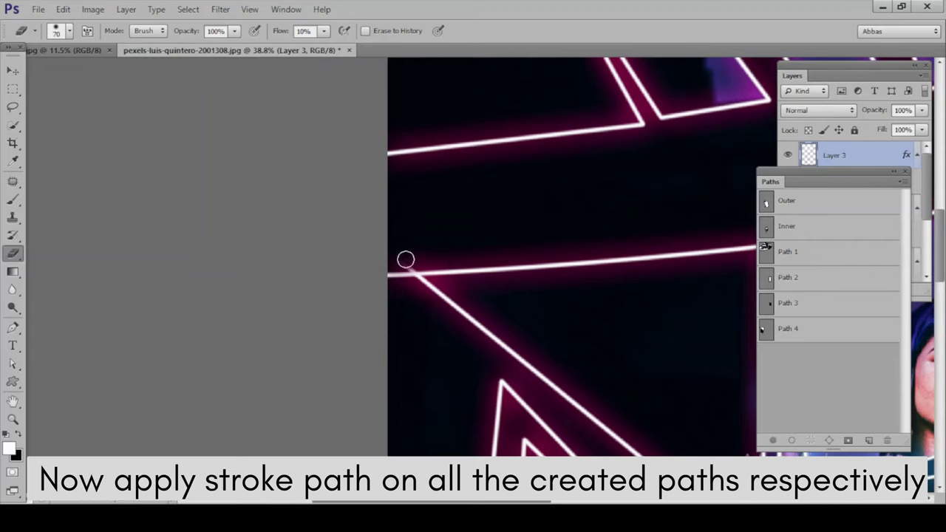
Step: Erase the overshooting glow line end and drag the Paths panel out so Layers expands
drag(410, 264, 428, 262)
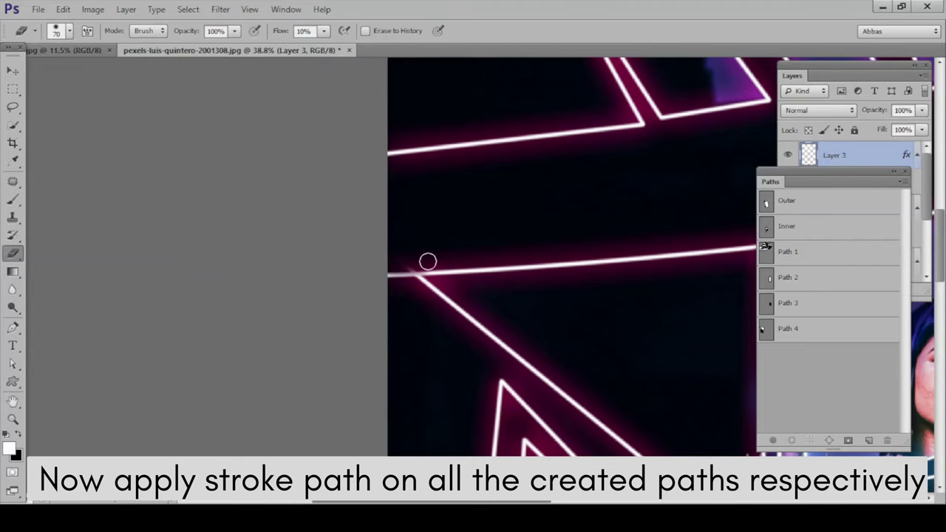
scroll(358, 264, down, 2)
scroll(362, 267, down, 2)
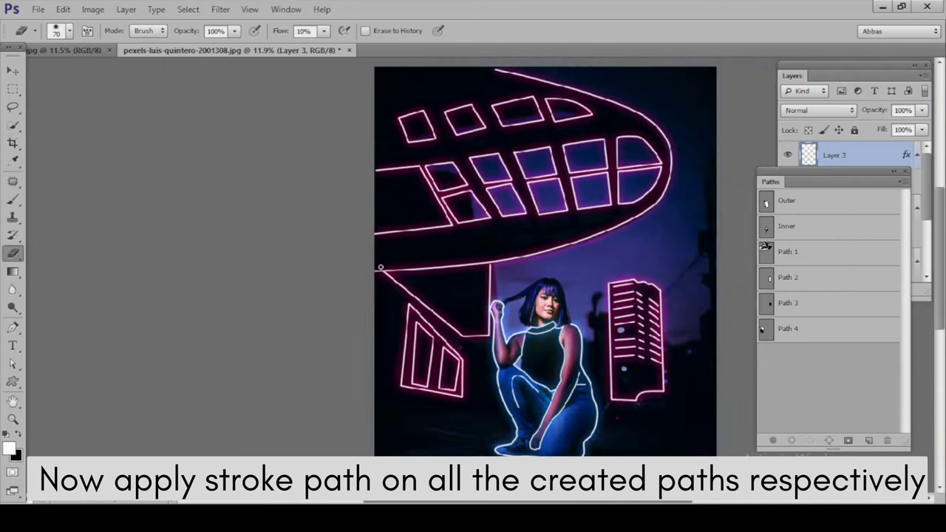
scroll(375, 267, down, 1)
mouse_move(872, 190)
mouse_down()
mouse_move(744, 295)
mouse_move(755, 308)
mouse_up()
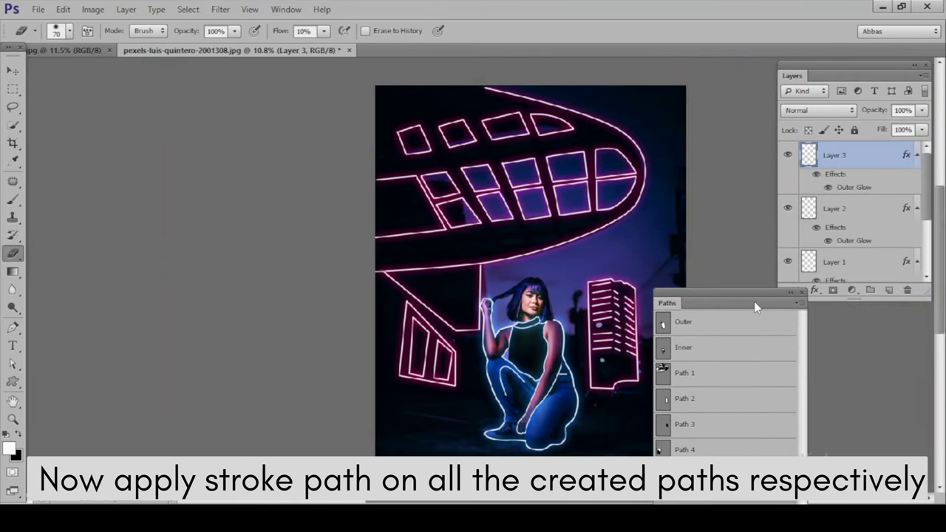
Step: Duplicate Layer 3 and set the copy's opacity to 68%
click(788, 154)
click(788, 155)
scroll(762, 167, down, 1)
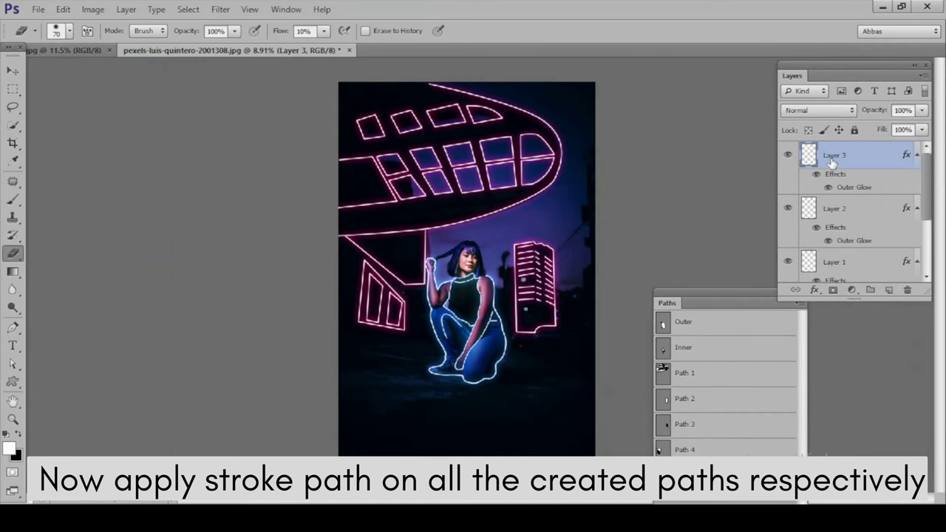
key(ctrl+j)
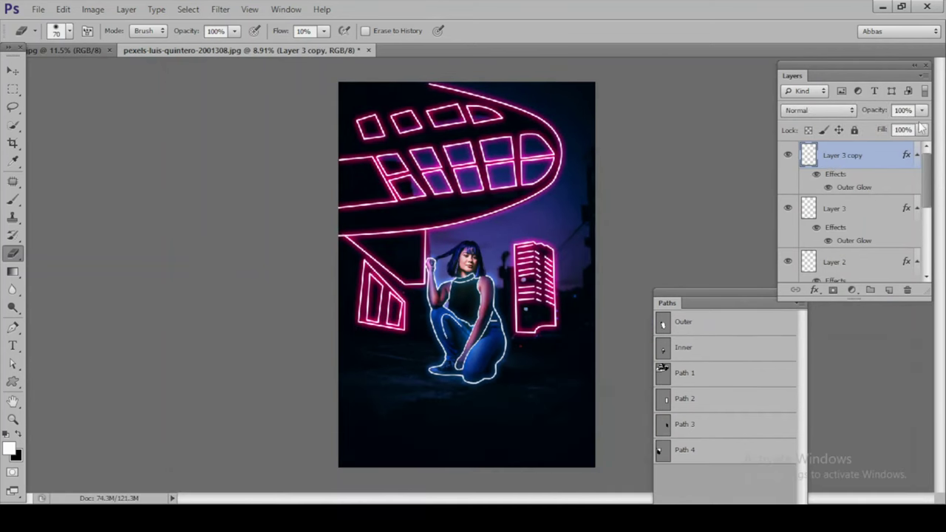
click(924, 111)
click(894, 129)
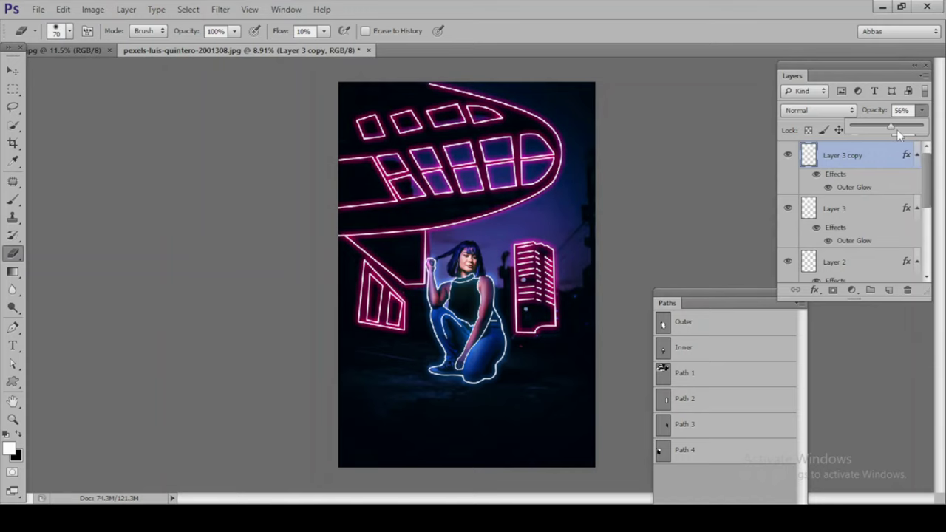
drag(890, 130, 898, 124)
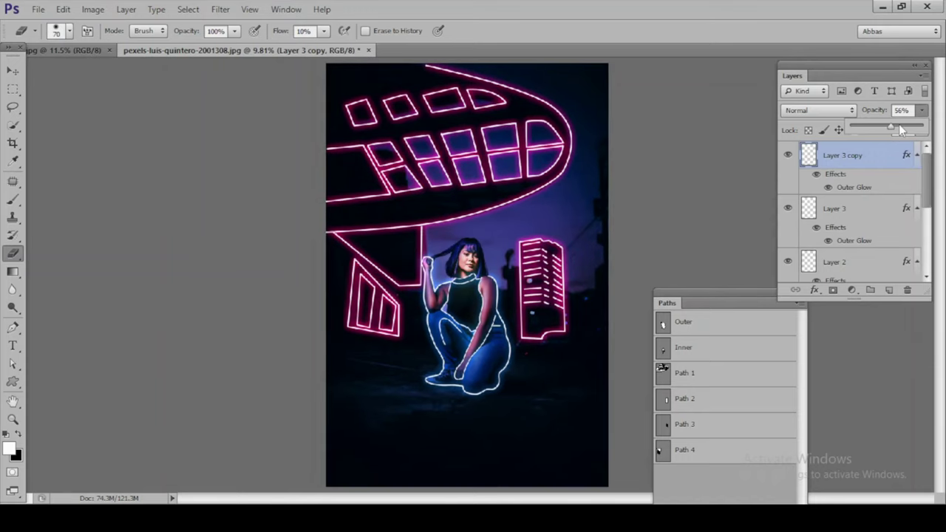
click(694, 478)
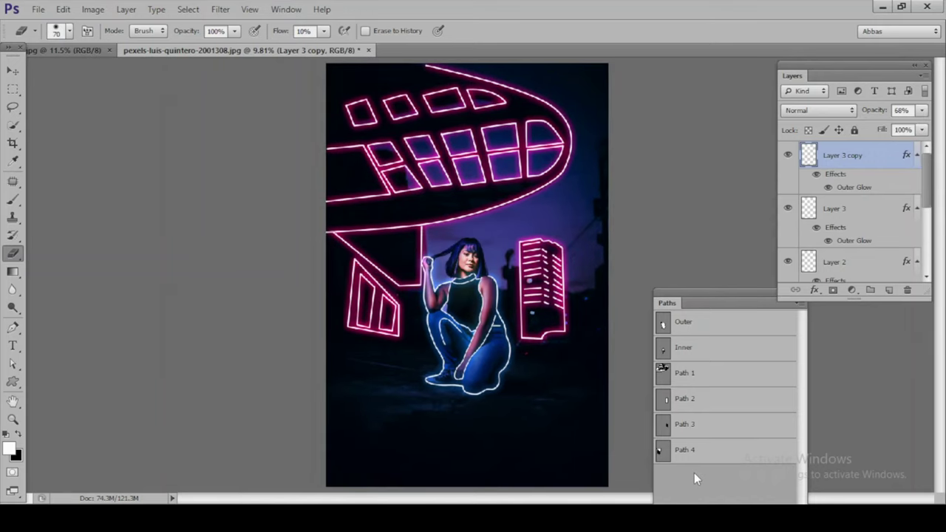
Step: Toggle Layer 3 copy's visibility to compare the strengthened pink glow
click(787, 155)
click(787, 155)
click(788, 156)
click(787, 155)
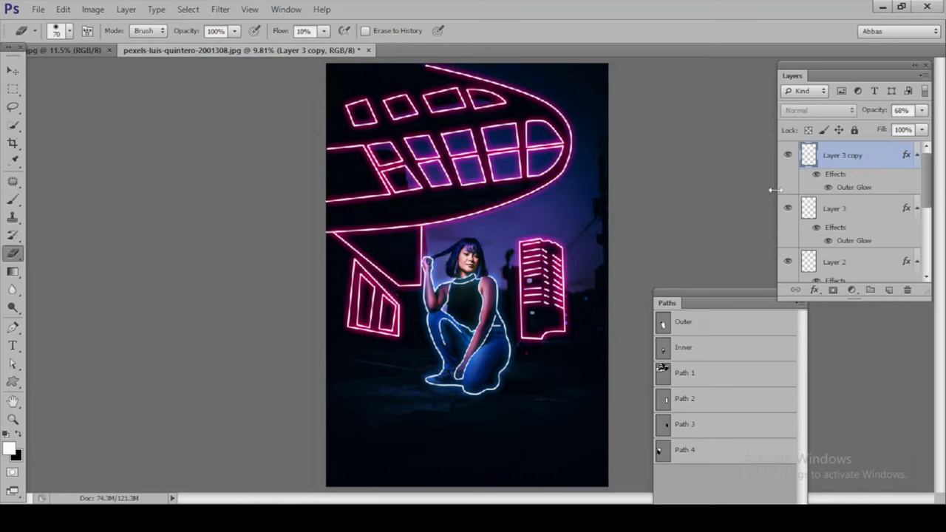
scroll(521, 377, up, 2)
Step: Toggle Layer 3 and Layer 1 visibility to compare their neon outlines
scroll(521, 377, up, 2)
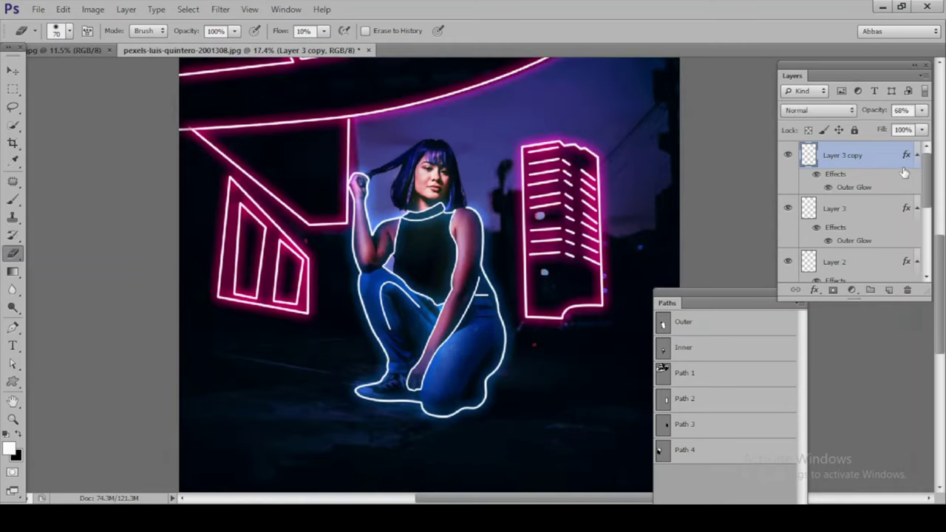
click(843, 209)
click(788, 209)
click(787, 210)
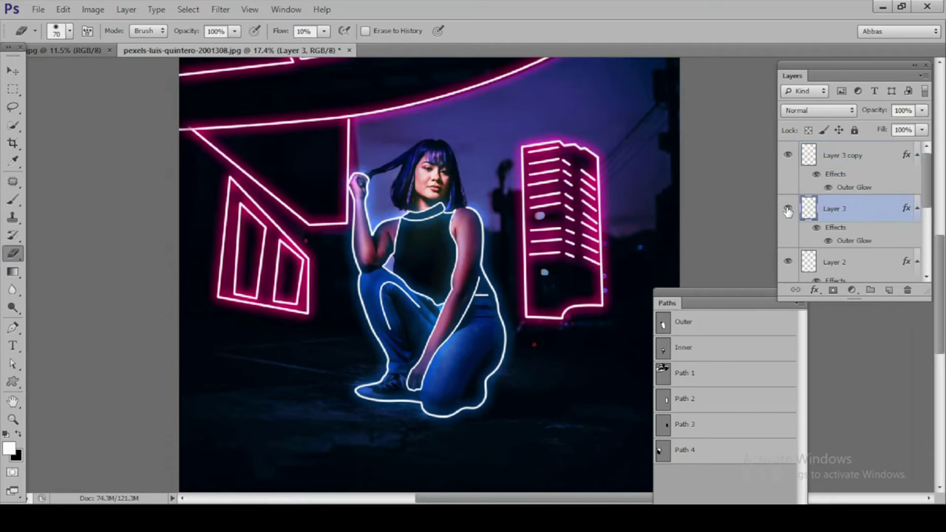
scroll(372, 307, up, 2)
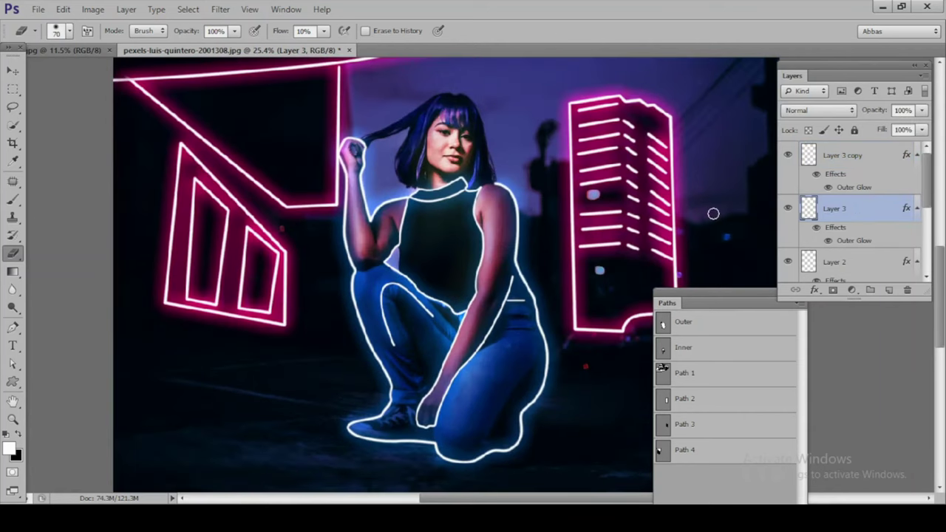
scroll(714, 211, up, 1)
scroll(800, 255, down, 2)
click(788, 210)
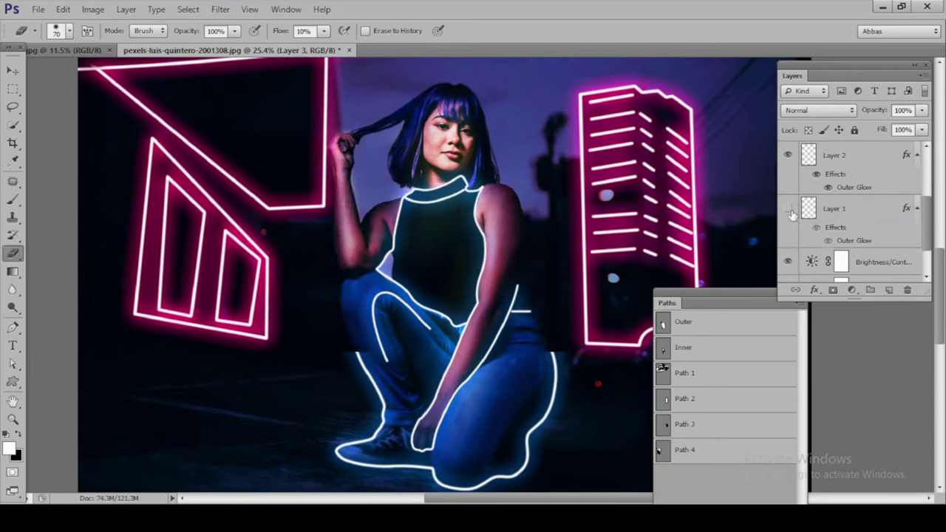
click(788, 209)
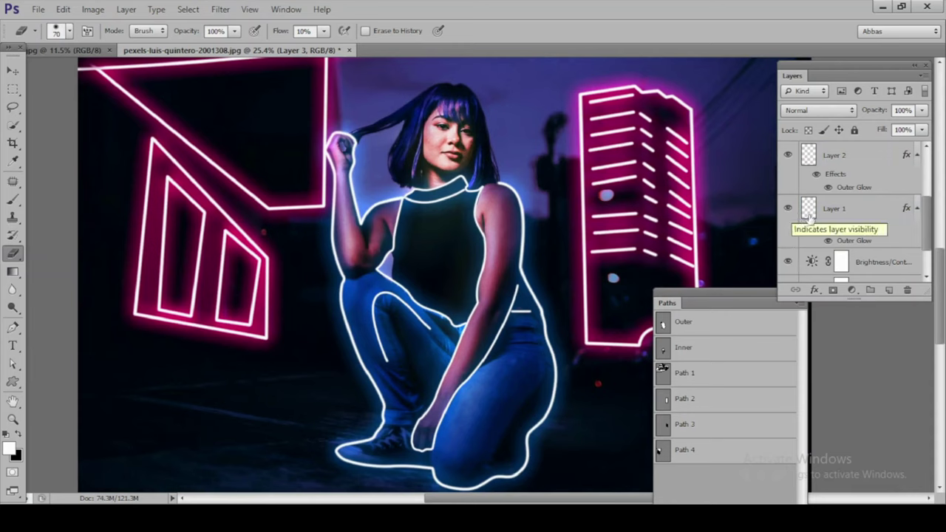
click(788, 209)
click(788, 209)
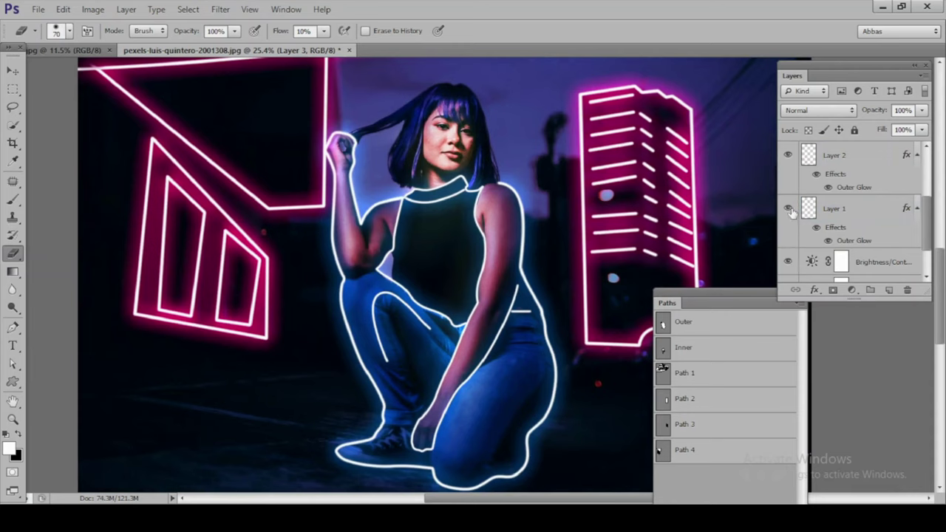
scroll(832, 212, up, 2)
Step: Press Ctrl+J, then toggle Layer 3 copy and Layer 3 to compare the pink glow
key(ctrl+j)
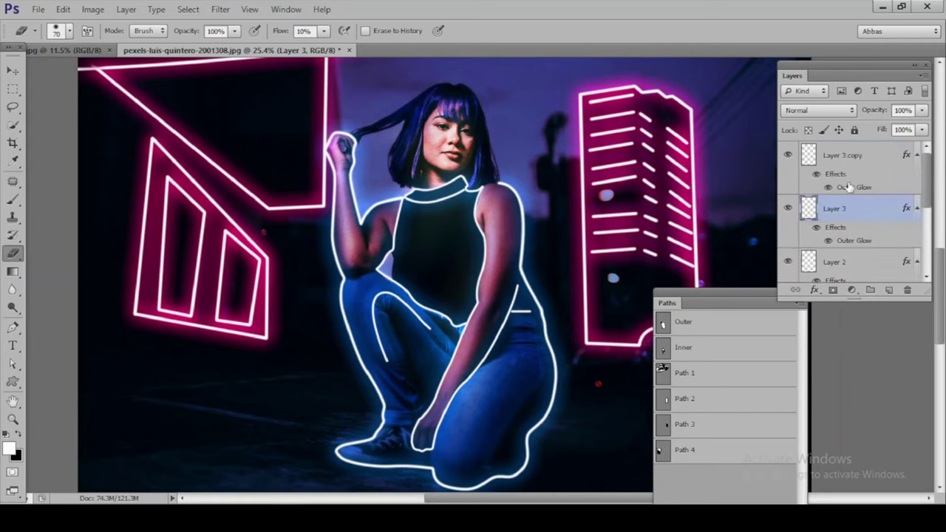
click(842, 157)
click(788, 155)
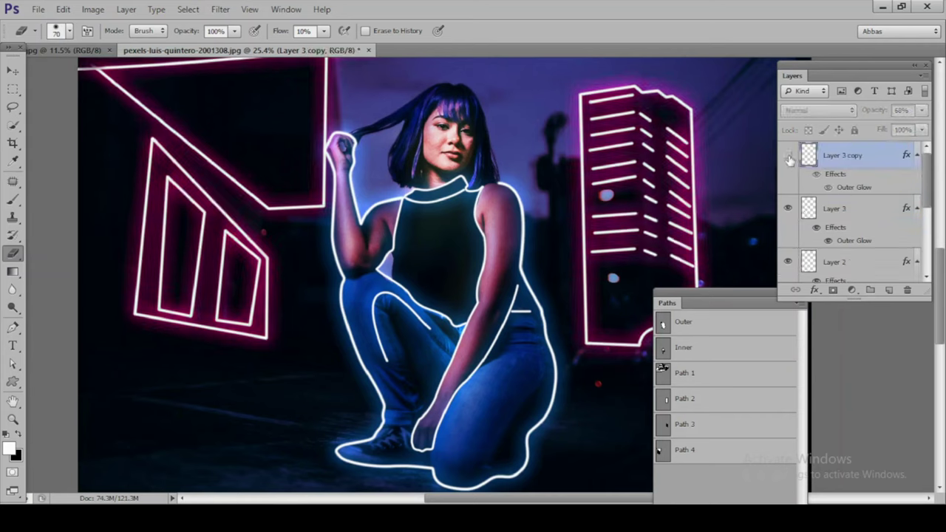
click(788, 156)
click(852, 213)
click(788, 208)
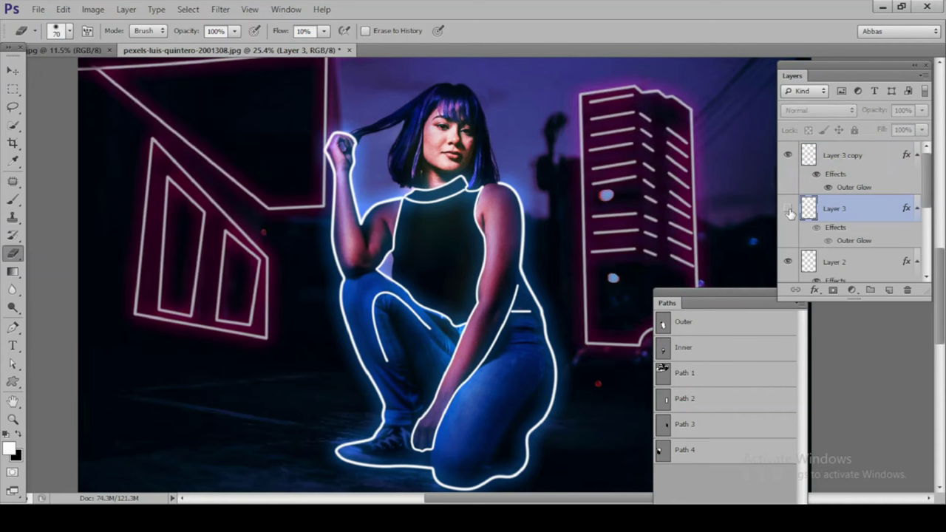
click(788, 209)
Step: Make Layer 2 visible and active again, with the Brush tool selected
click(788, 262)
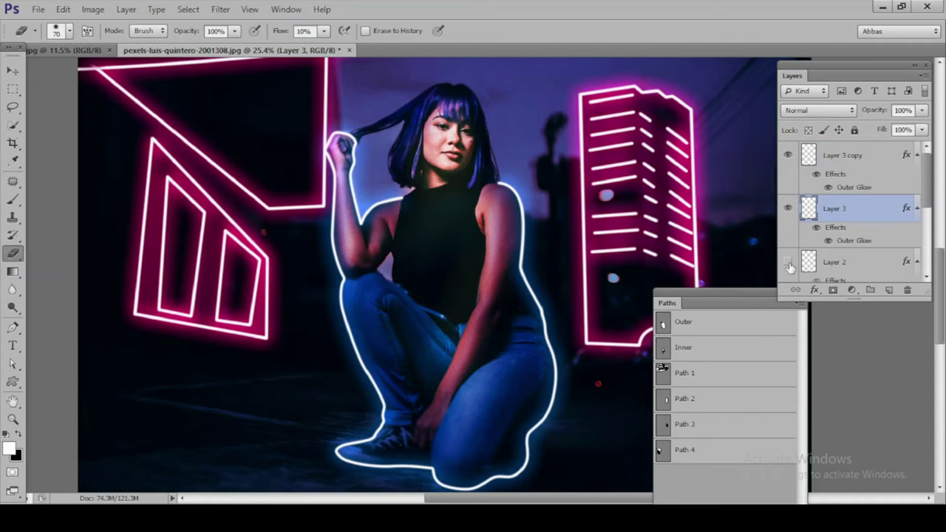
click(788, 263)
click(836, 262)
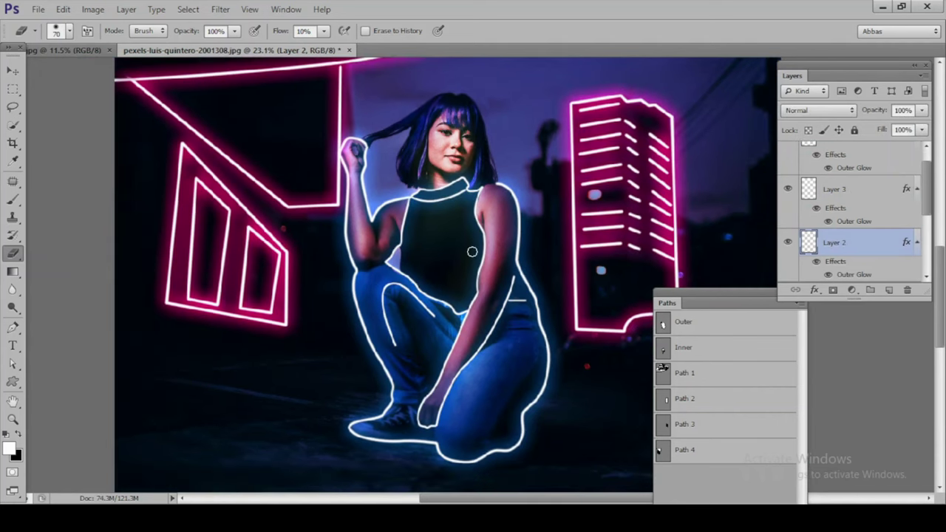
key(b)
scroll(458, 244, up, 2)
scroll(428, 229, up, 2)
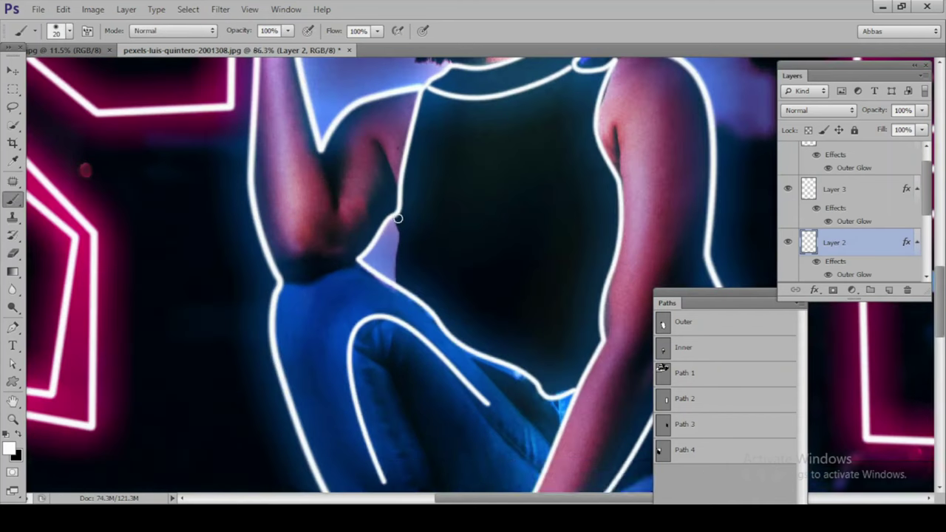
scroll(398, 216, up, 2)
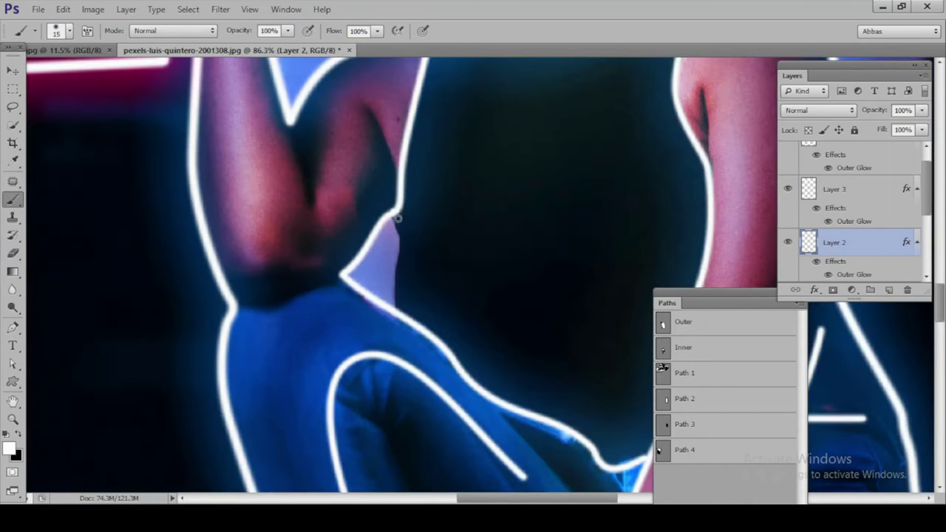
Step: Paint white lines along the arm, three shoelaces, and the calf
drag(403, 246, 400, 320)
scroll(400, 320, down, 3)
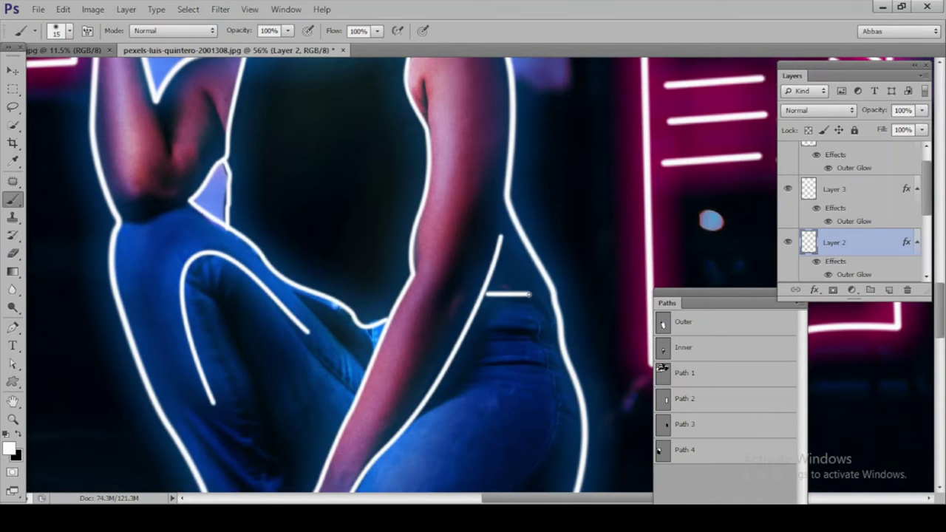
scroll(499, 237, down, 3)
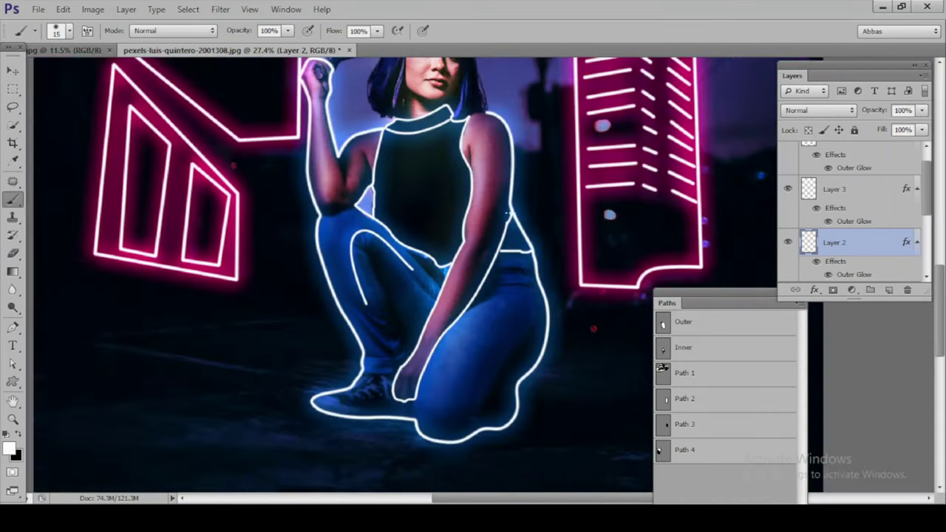
scroll(422, 391, up, 2)
scroll(251, 374, up, 2)
drag(281, 356, 314, 378)
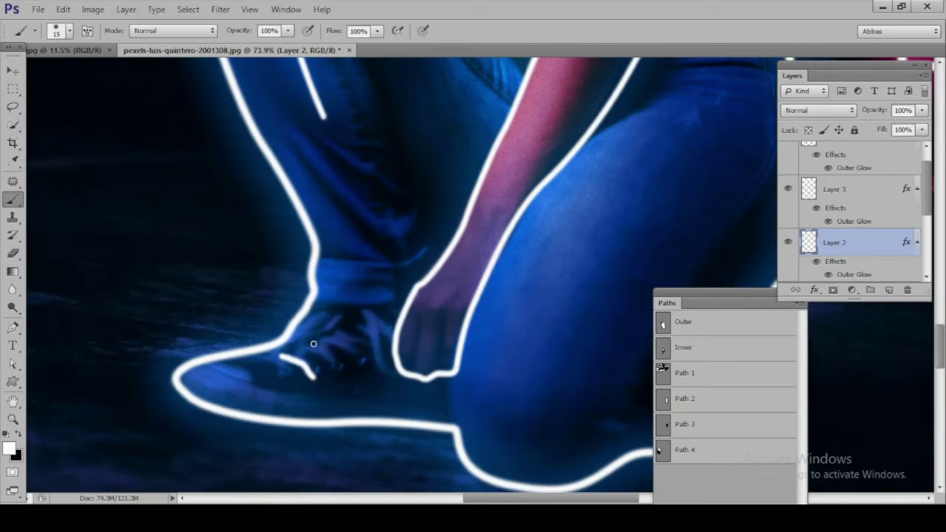
drag(313, 344, 344, 366)
drag(340, 322, 377, 353)
scroll(366, 337, down, 2)
scroll(347, 310, up, 1)
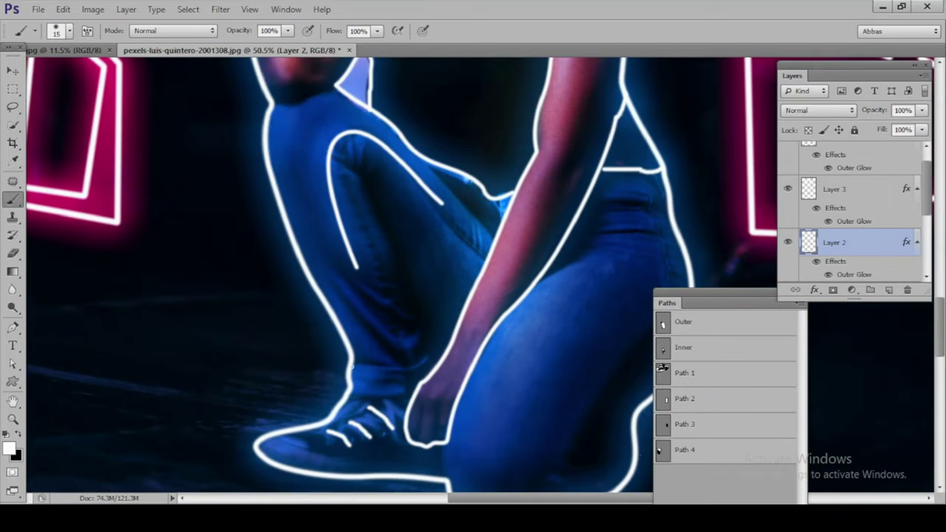
drag(337, 294, 400, 362)
Step: Paint two short white detail lines on the leg, undoing a misplaced thigh stroke
drag(549, 210, 456, 238)
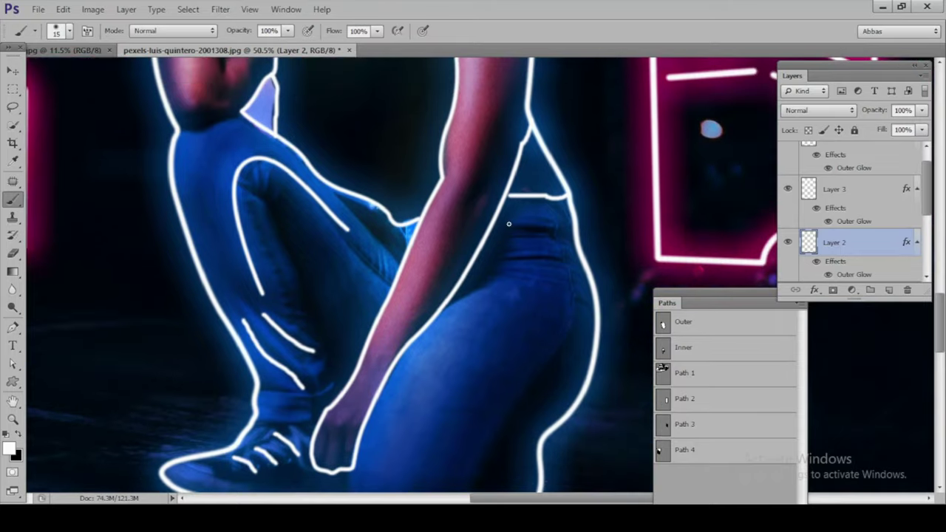
drag(509, 222, 559, 225)
drag(504, 256, 564, 259)
drag(534, 352, 527, 172)
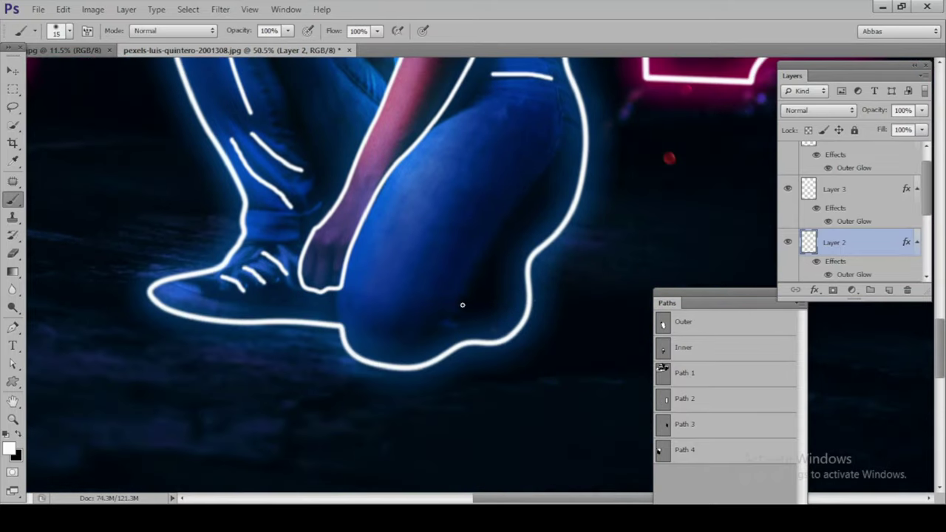
mouse_move(462, 305)
mouse_down()
mouse_move(550, 190)
mouse_move(493, 218)
mouse_move(543, 158)
mouse_up()
key(ctrl+z)
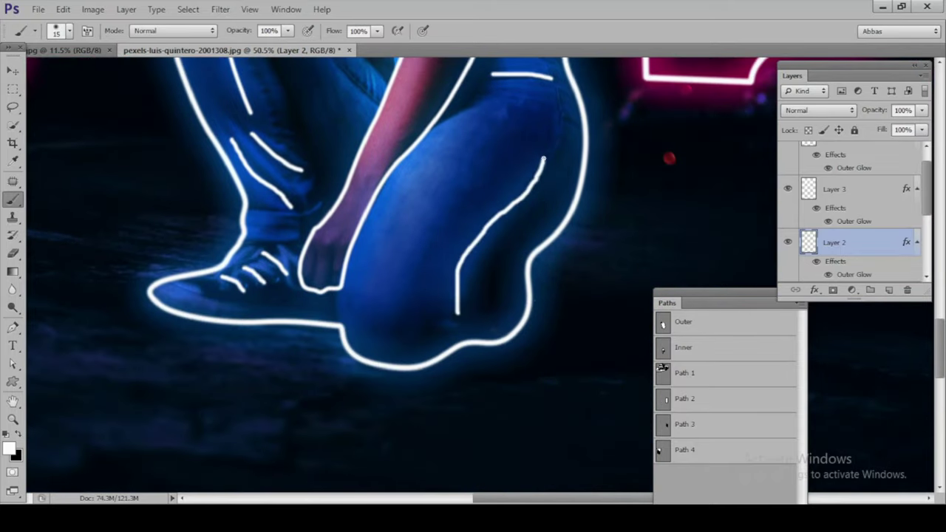
scroll(543, 157, down, 3)
scroll(307, 263, up, 3)
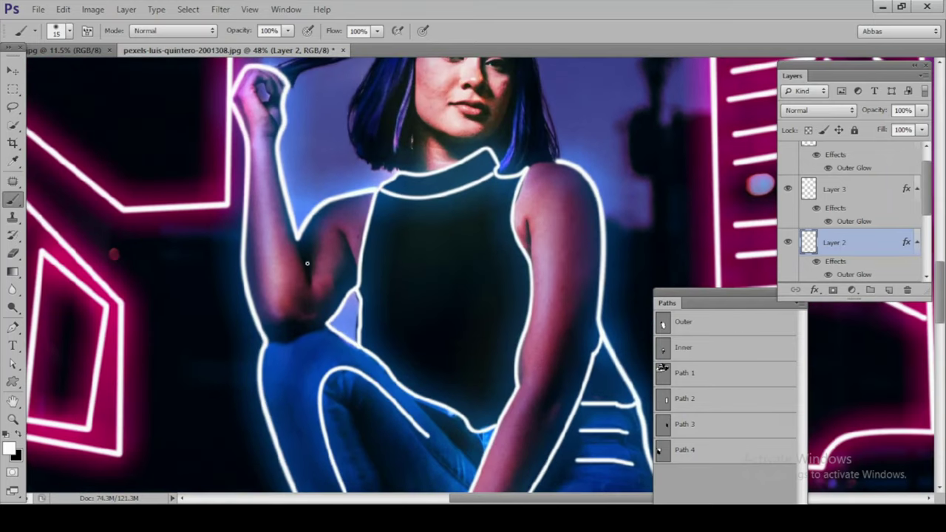
Step: Shrink the brush and paint a white streak down the hair on the face's left
scroll(370, 151, up, 2)
scroll(369, 150, up, 2)
scroll(370, 185, up, 2)
key(bracketleft)
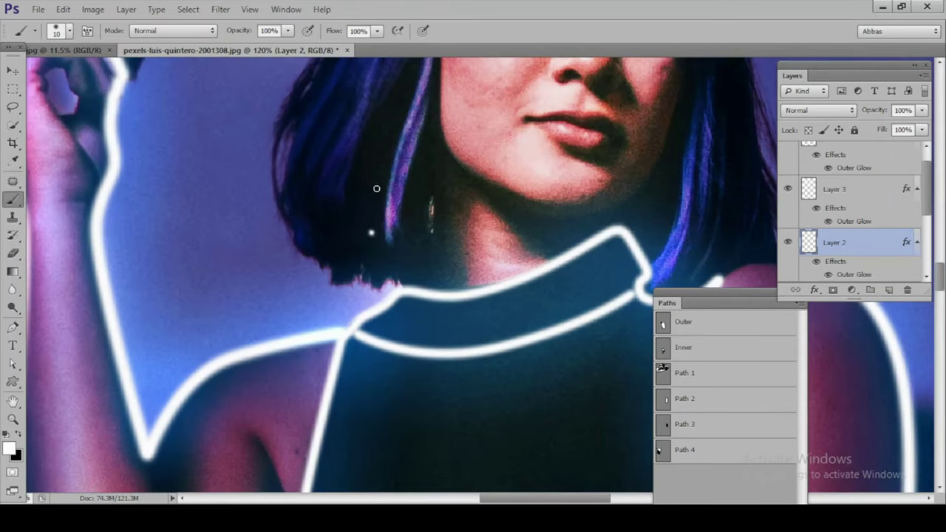
mouse_move(371, 233)
mouse_down()
mouse_move(397, 89)
mouse_move(376, 239)
mouse_up()
key(ctrl+z)
mouse_move(394, 190)
mouse_down()
mouse_move(360, 332)
mouse_move(329, 318)
mouse_up()
Step: Paint three parallel white streaks down the right-side hair
scroll(328, 318, right, 5)
drag(470, 347, 483, 264)
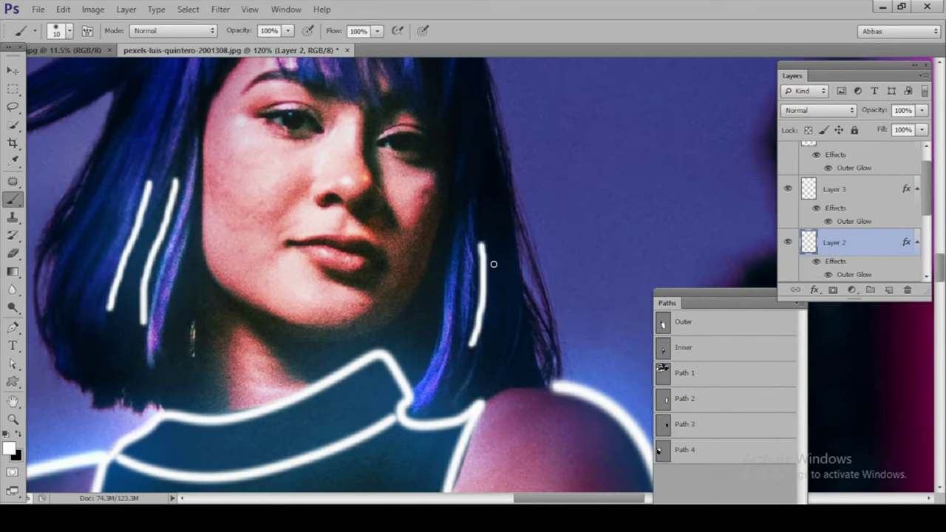
key(ctrl+z)
drag(452, 337, 443, 375)
drag(487, 237, 467, 373)
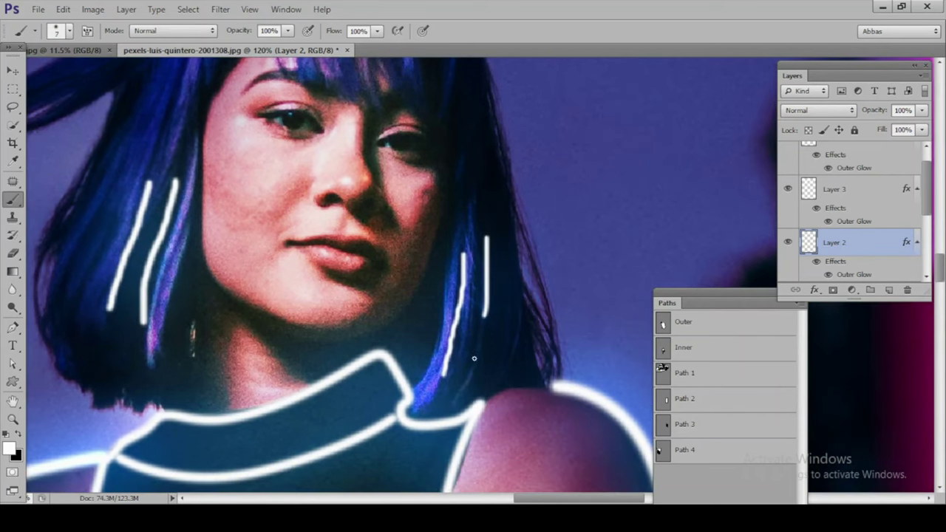
drag(507, 281, 487, 374)
scroll(487, 373, down, 3)
Step: Paint a white neon line along the figure's shoulder outline on Layer 2
scroll(487, 373, down, 3)
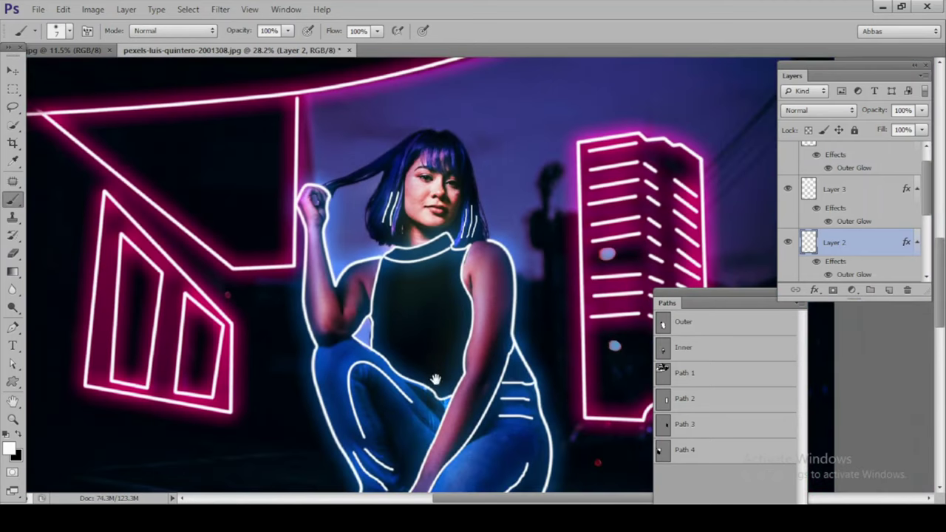
mouse_move(458, 340)
mouse_down()
mouse_move(445, 188)
mouse_move(462, 190)
mouse_up()
scroll(343, 225, up, 3)
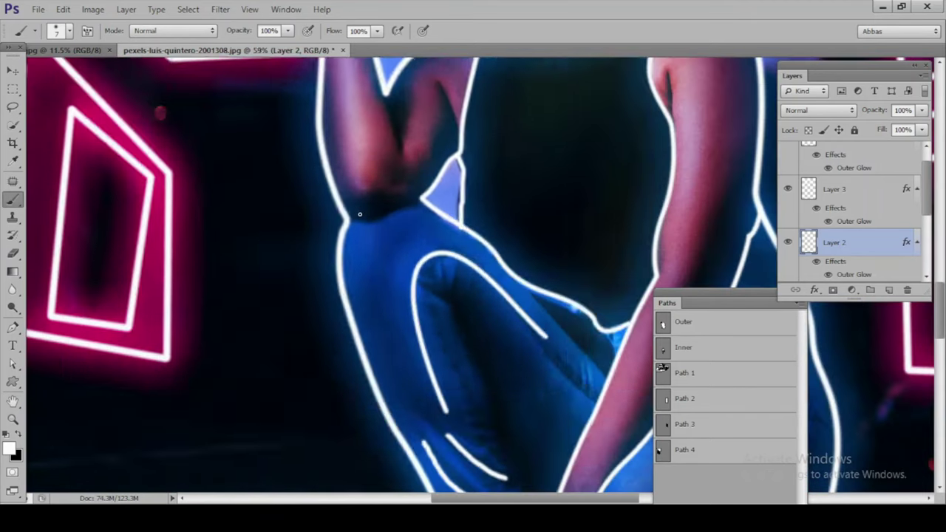
scroll(347, 235, up, 3)
drag(343, 214, 492, 178)
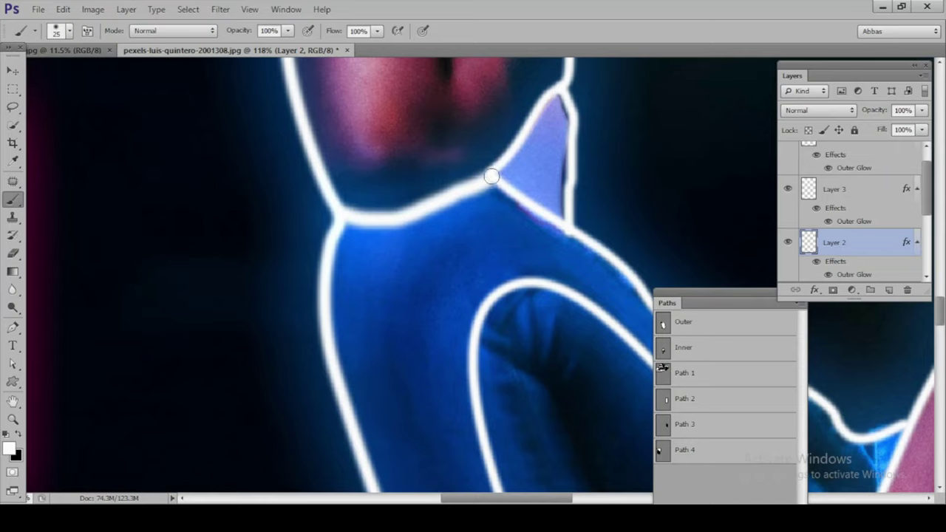
Step: With a smaller brush, paint two white detail lines across the ankle and shoe
scroll(443, 169, down, 3)
scroll(452, 293, down, 3)
scroll(452, 294, up, 3)
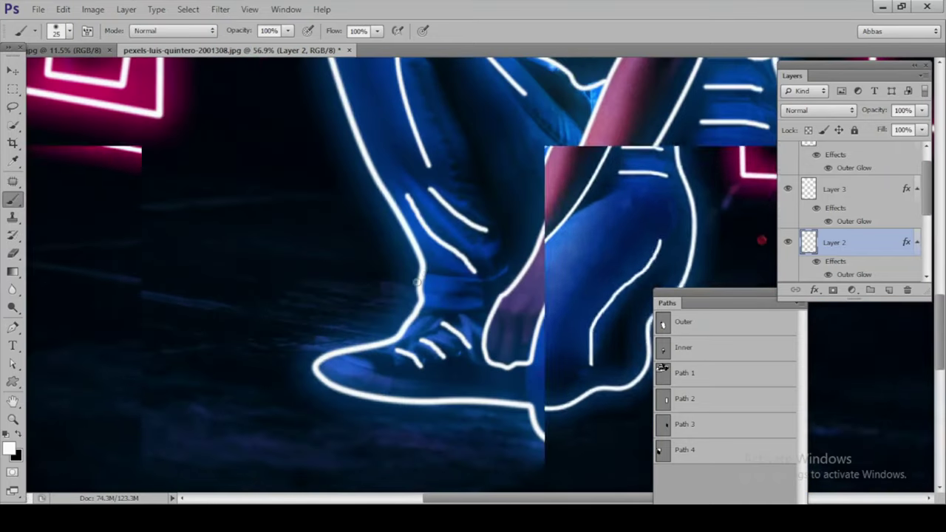
scroll(452, 294, up, 3)
key(bracketleft)
key(bracketleft)
key(bracketleft)
mouse_move(423, 280)
mouse_down()
mouse_move(554, 272)
mouse_move(655, 219)
mouse_up()
key(ctrl+z)
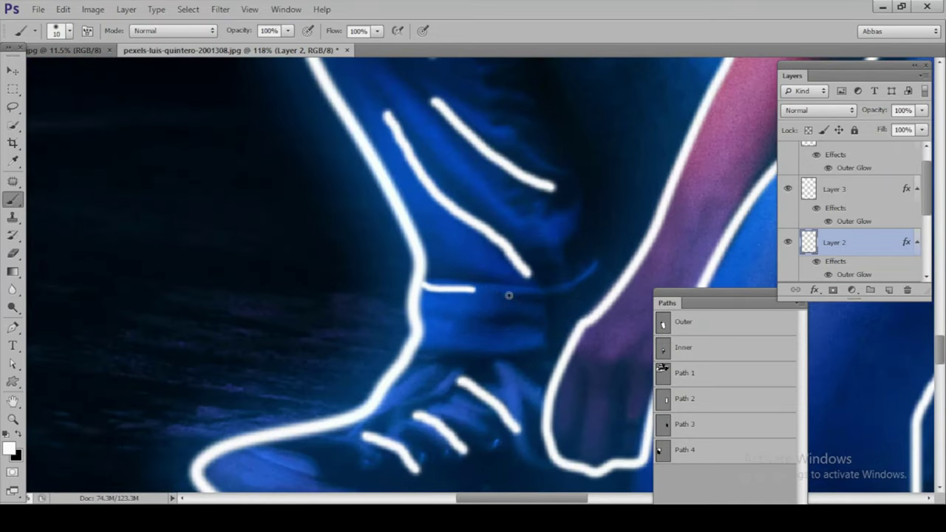
mouse_move(418, 349)
mouse_down()
mouse_move(566, 332)
mouse_move(580, 319)
mouse_up()
drag(446, 328, 554, 304)
Step: Paint a white neon line along the collar, then zoom back out
scroll(436, 383, down, 2)
drag(437, 383, 443, 502)
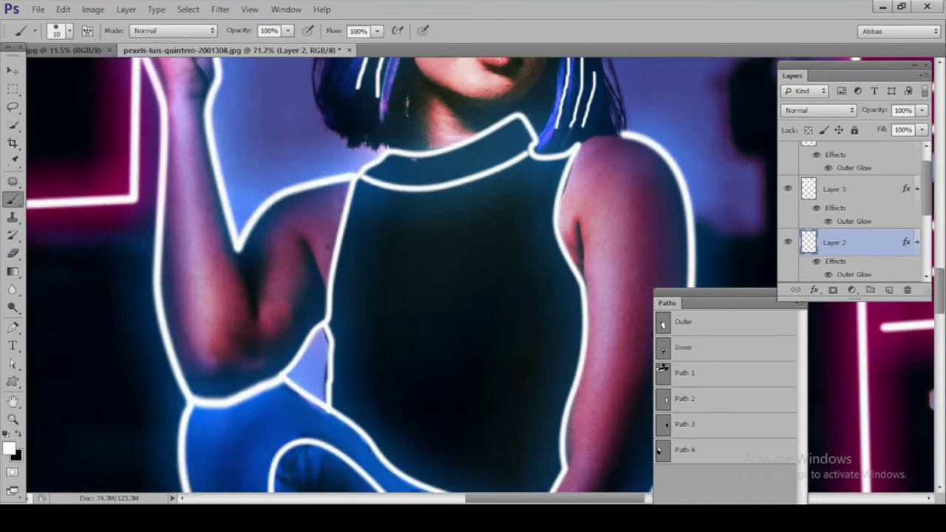
scroll(443, 177, up, 2)
key(ctrl+z)
mouse_move(390, 179)
mouse_down()
mouse_move(518, 151)
mouse_move(503, 155)
mouse_up()
scroll(519, 148, down, 2)
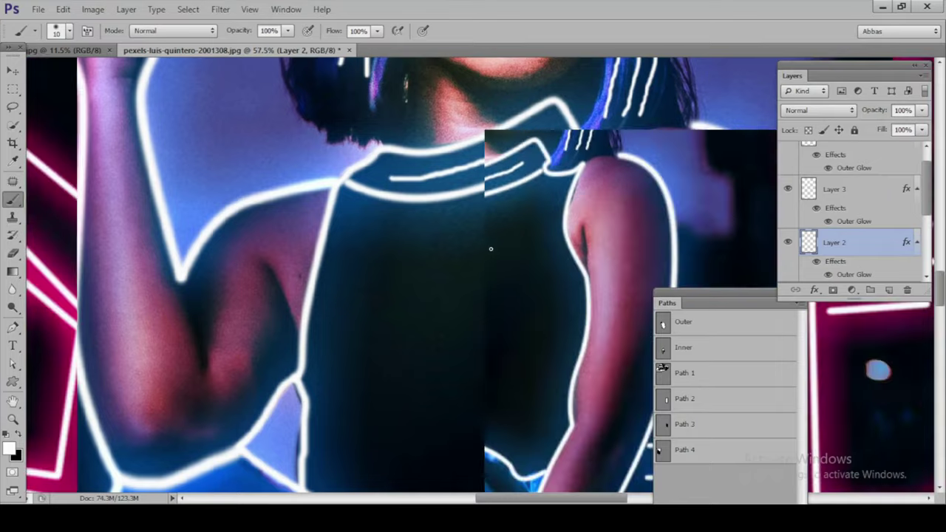
scroll(510, 222, down, 2)
scroll(507, 281, down, 1)
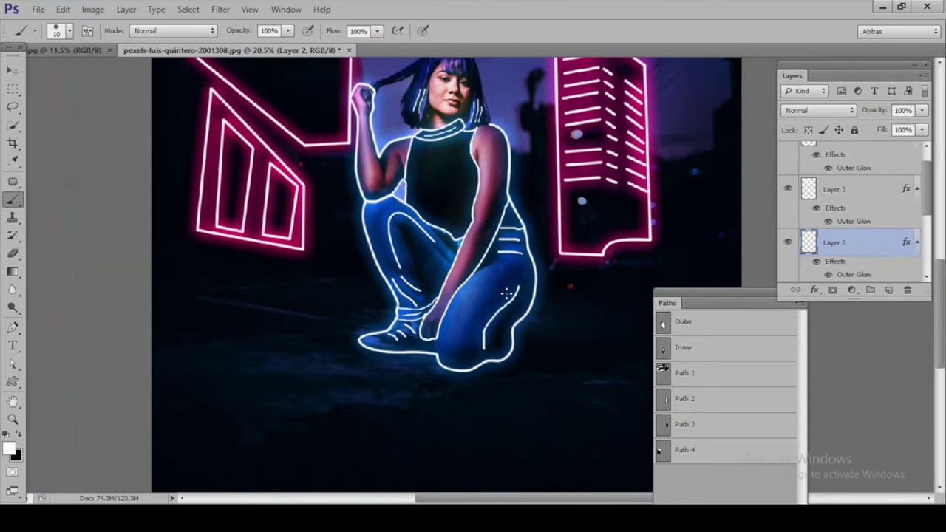
scroll(507, 281, down, 1)
scroll(507, 280, down, 2)
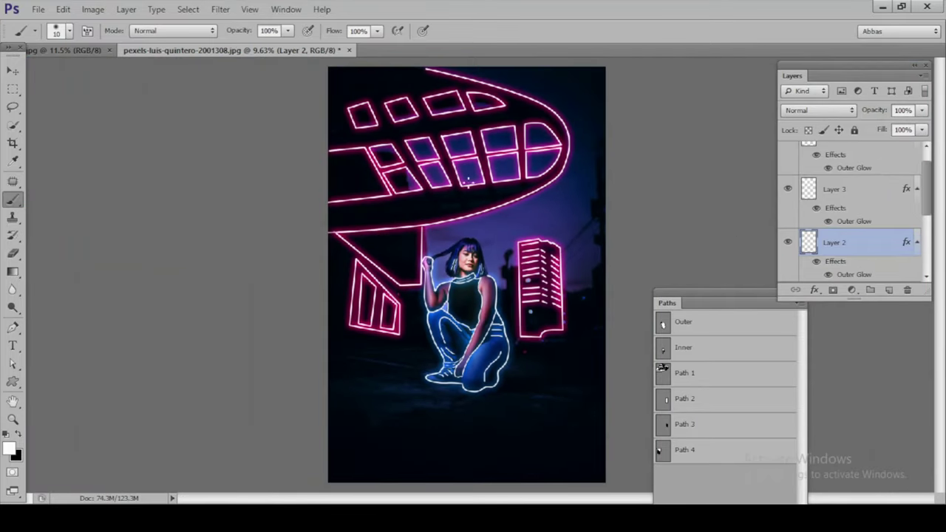
scroll(399, 115, up, 1)
Step: Check the Layer 3 copy glow by toggling its visibility, then make it the working layer
scroll(840, 180, up, 1)
click(788, 154)
click(788, 155)
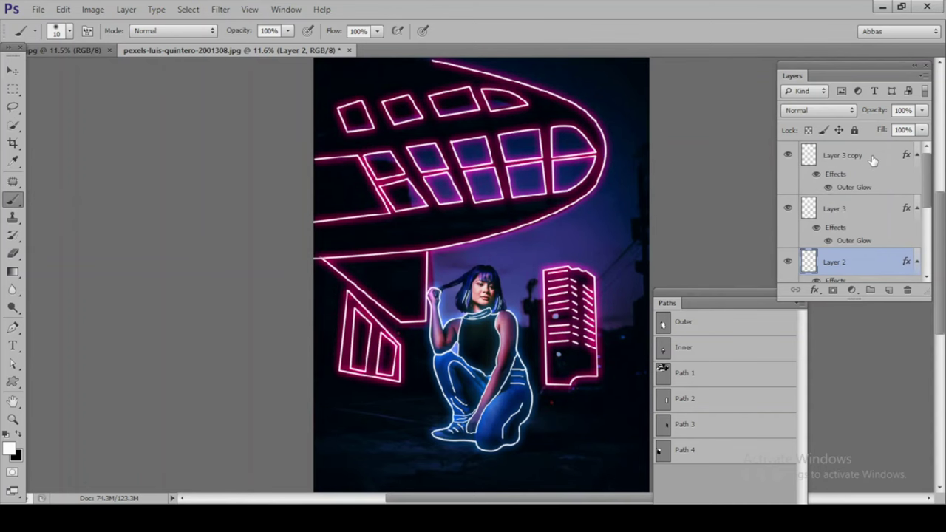
click(873, 160)
scroll(629, 292, down, 1)
Step: Add a Color Balance adjustment layer with midtones Red 50 and Blue 34
click(853, 290)
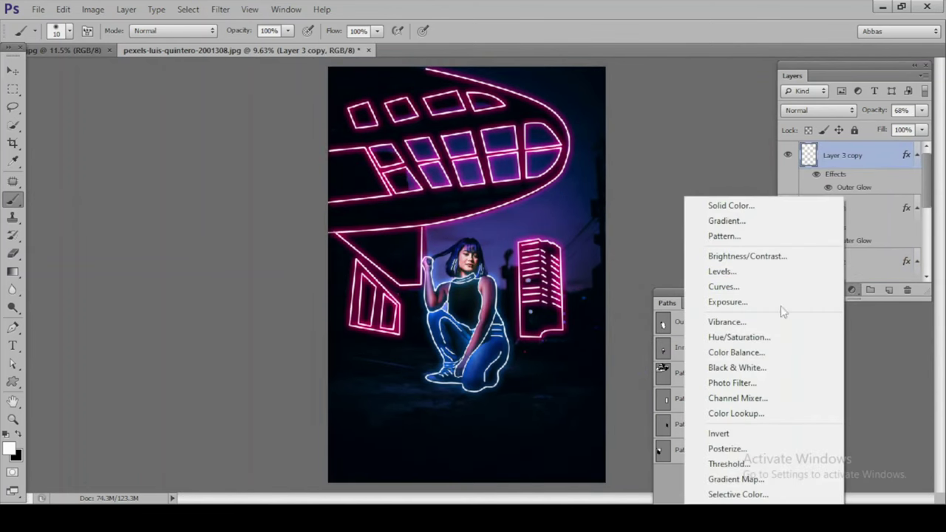
click(736, 354)
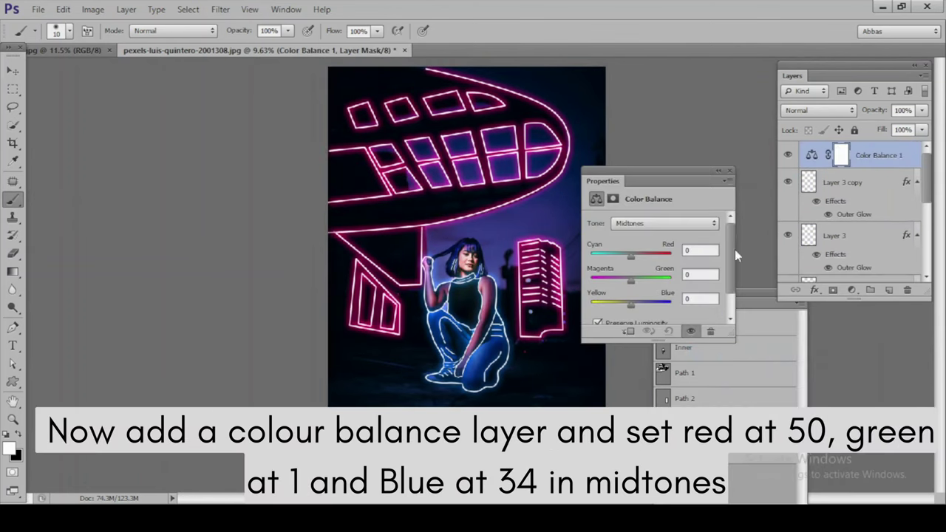
double_click(700, 250)
text(50)
key(Return)
key(Tab)
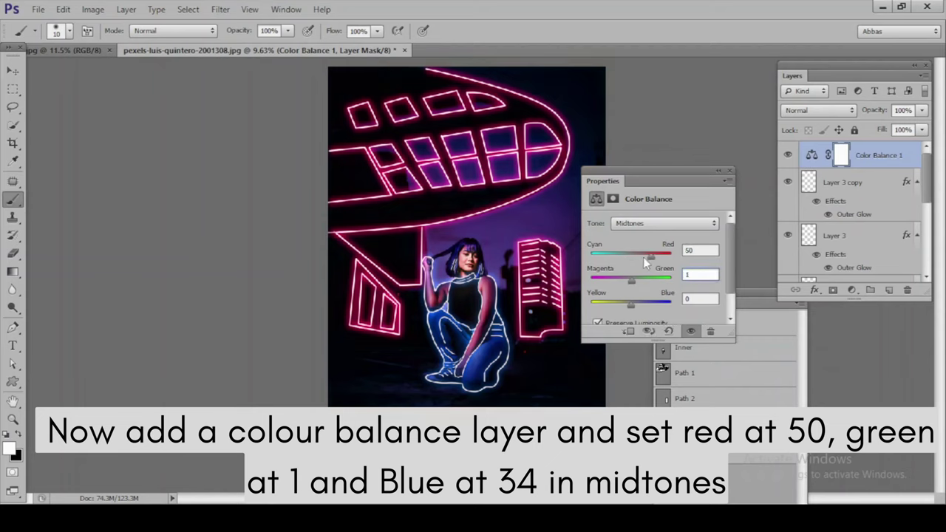
key(Tab)
text(34)
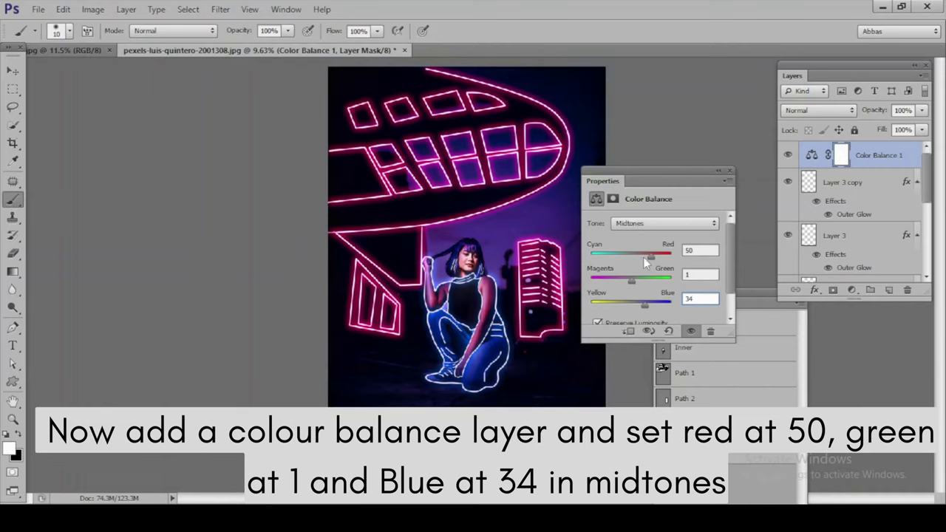
click(728, 171)
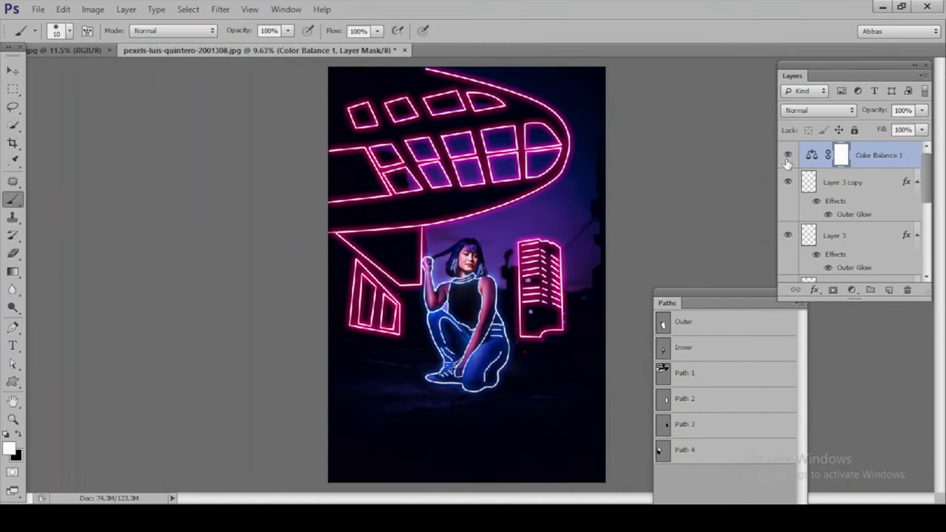
Step: Add a Levels adjustment layer with shadows input 11 and highlights input 246
click(852, 289)
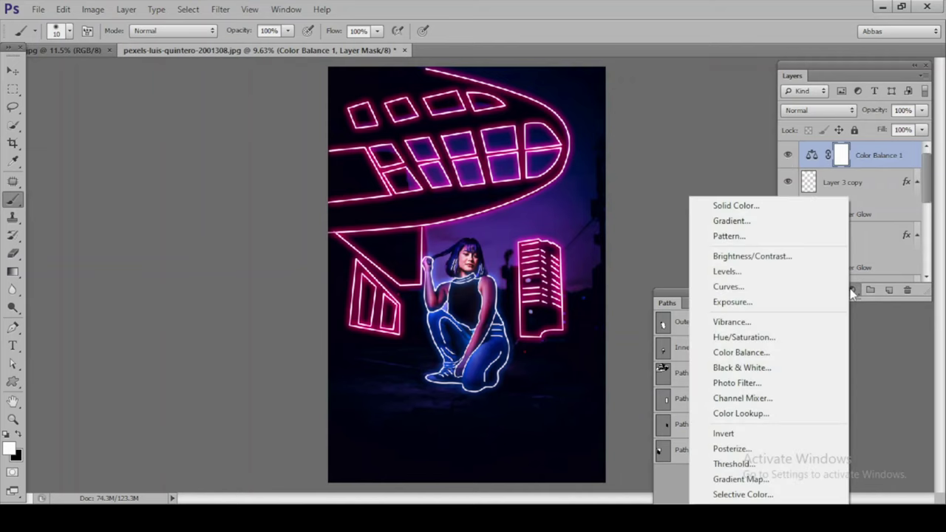
click(759, 273)
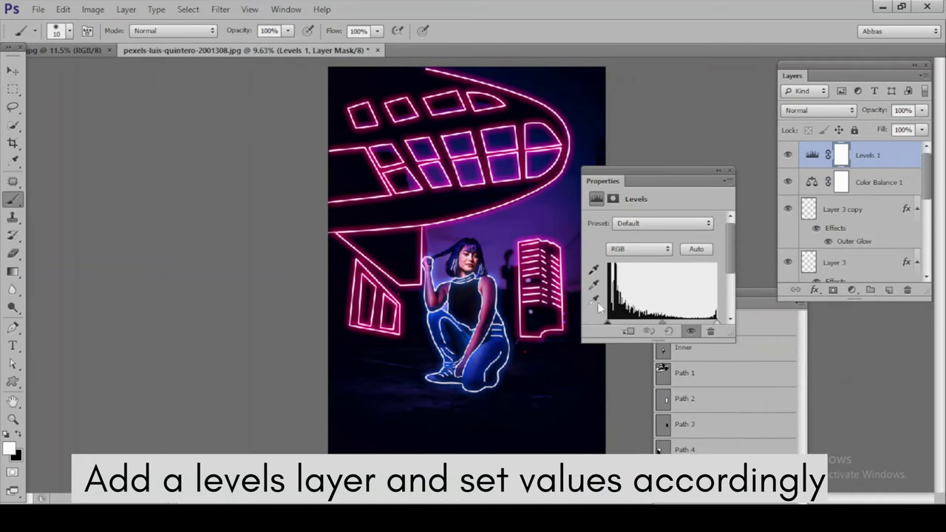
scroll(672, 283, down, 2)
double_click(621, 305)
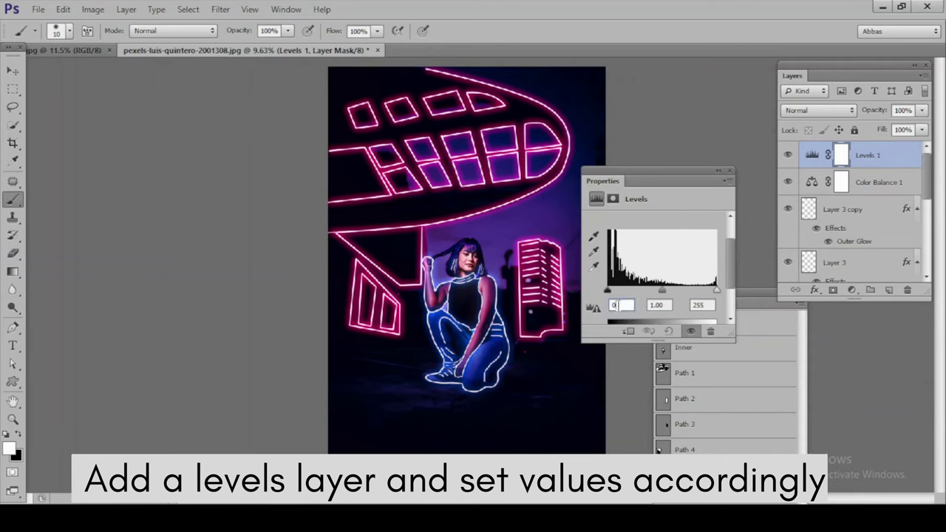
text(11)
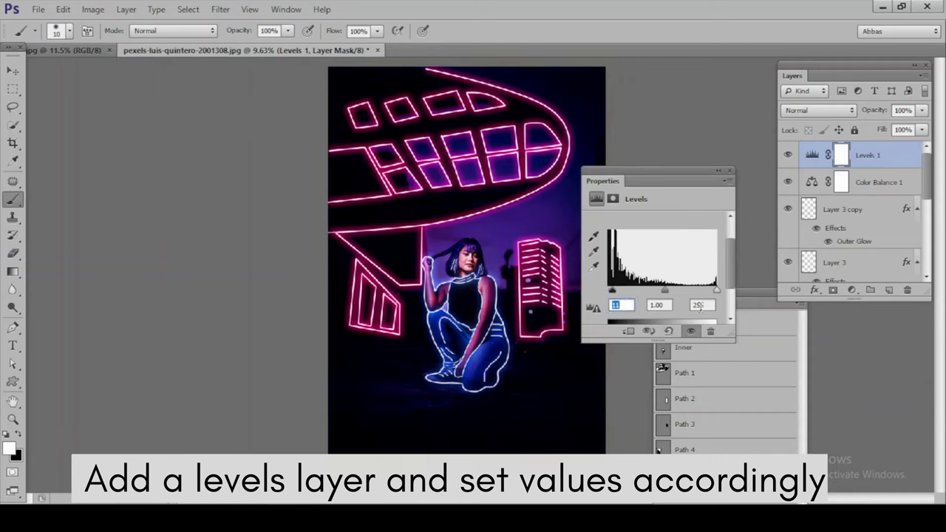
click(701, 305)
double_click(701, 304)
text(246)
click(623, 304)
scroll(623, 304, up, 5)
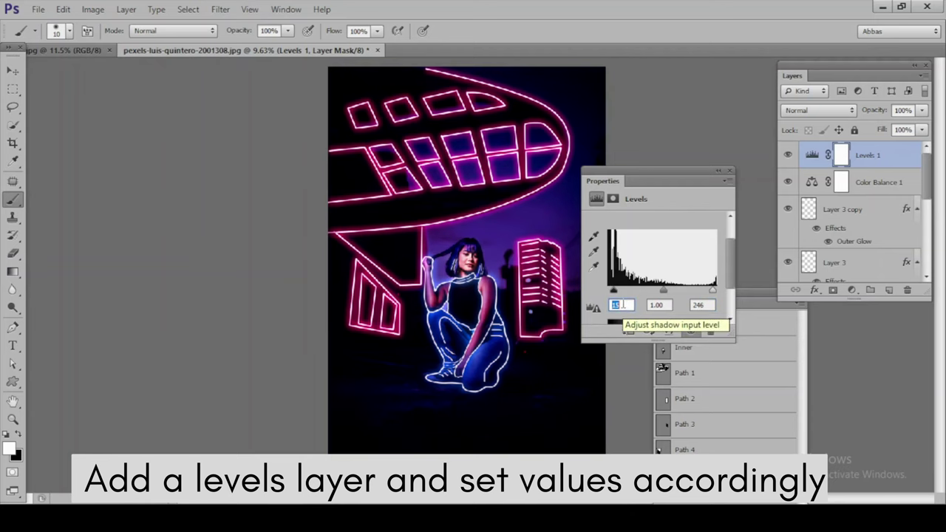
Step: Close the Levels settings and scroll down the Layers panel
click(732, 174)
scroll(528, 217, up, 2)
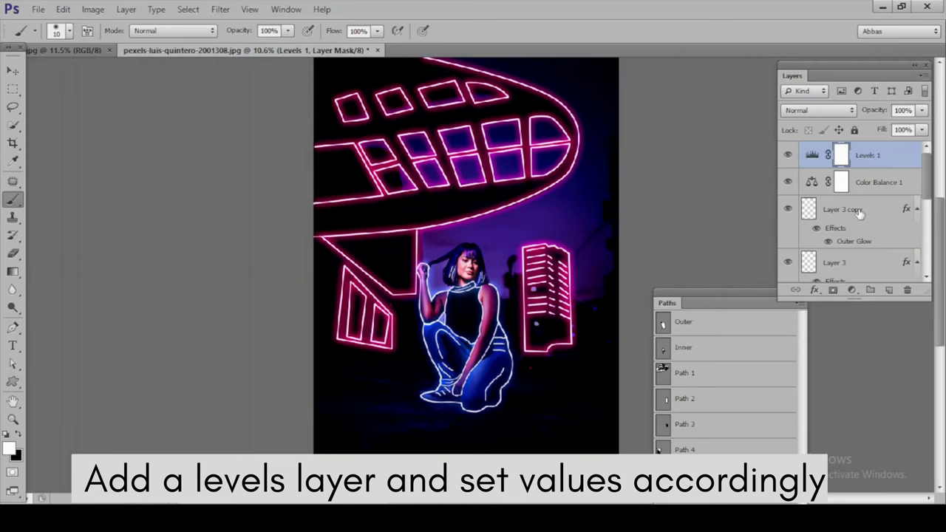
scroll(859, 212, down, 3)
scroll(850, 229, down, 3)
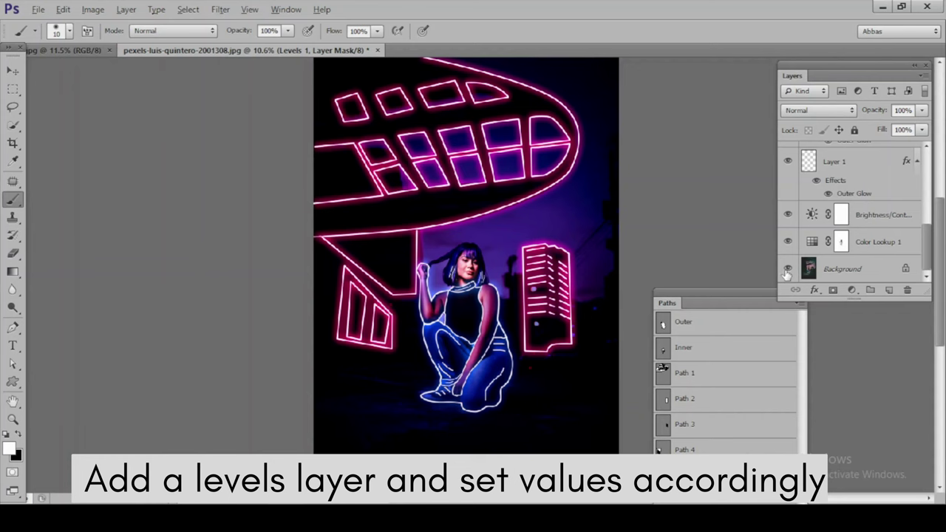
Step: Toggle layer visibility to compare the neon edit with the original photo
alt+click(787, 268)
alt+click(788, 268)
alt+click(787, 268)
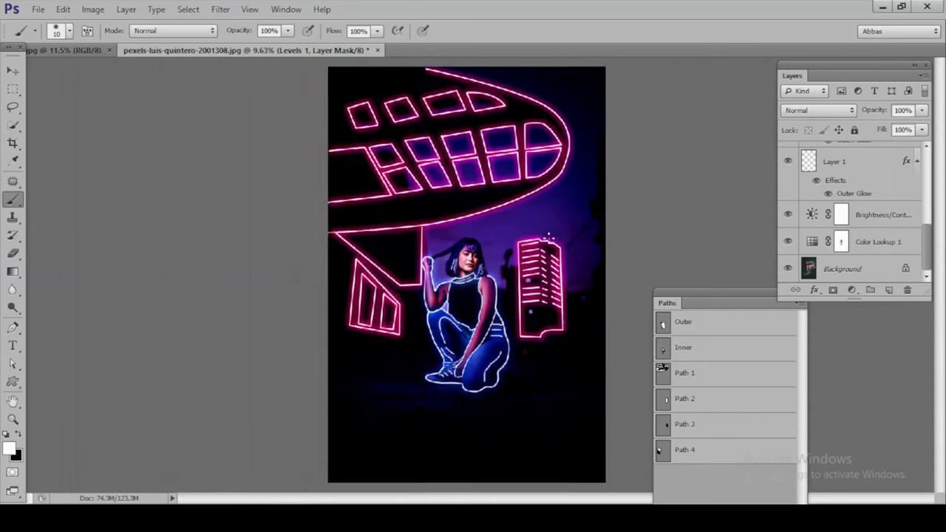
scroll(460, 126, up, 2)
scroll(428, 135, up, 3)
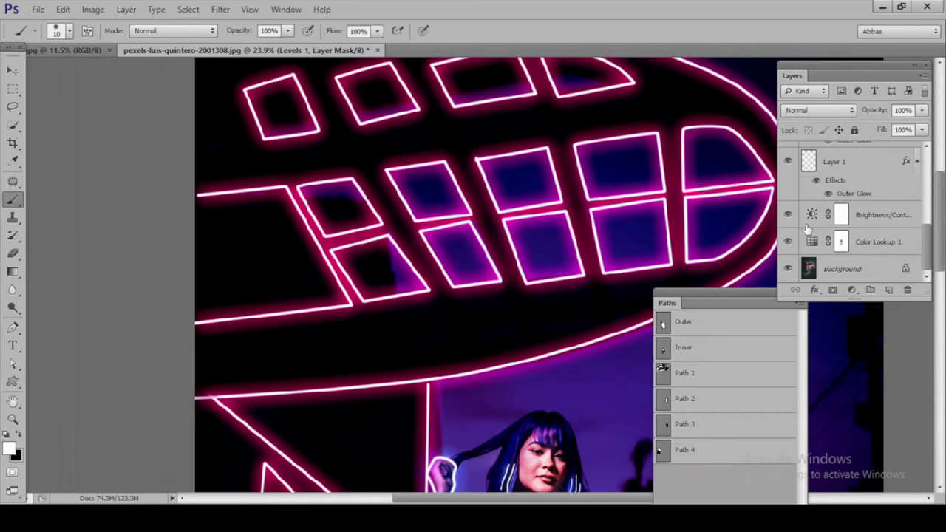
scroll(521, 230, down, 1)
scroll(522, 229, down, 1)
scroll(521, 229, down, 1)
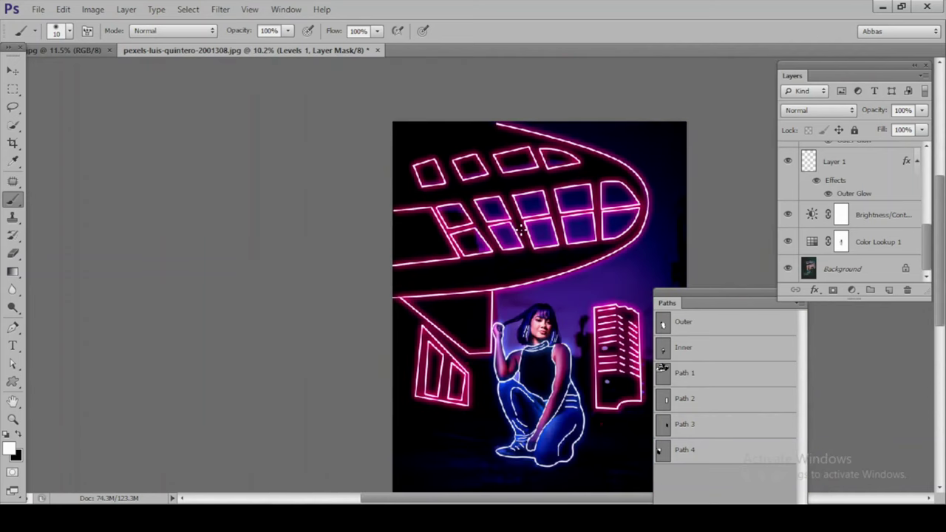